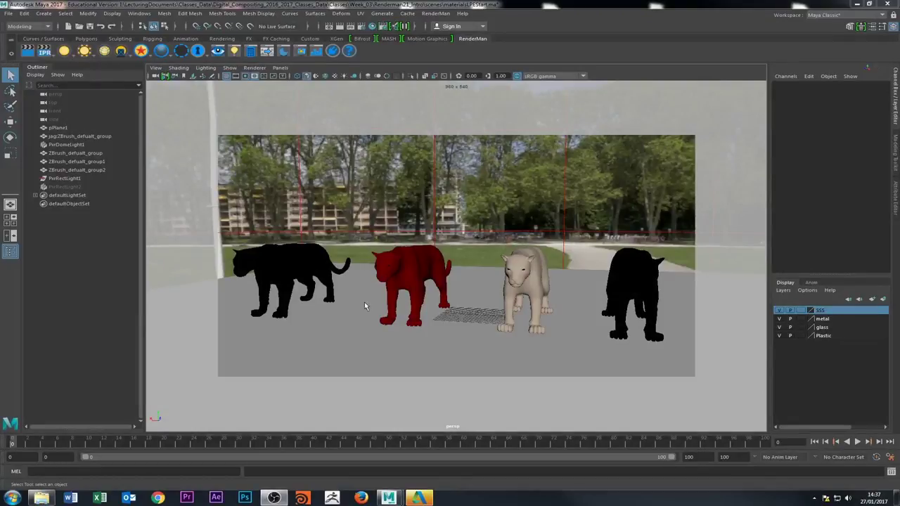
Examine the four jaguar models in the scene and their SSS, metal, glass and Plastic display layers
{"action": "left_click", "coordinate": [328, 253]}
{"action": "left_click", "coordinate": [411, 270]}
{"action": "left_click", "coordinate": [532, 278]}
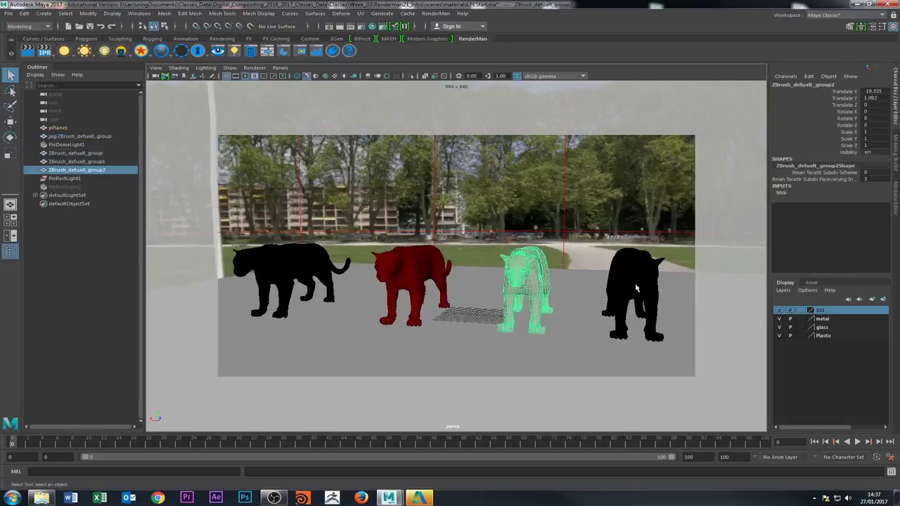
{"action": "left_click", "coordinate": [644, 289]}
{"action": "left_click", "coordinate": [511, 289]}
{"action": "left_click", "coordinate": [426, 277]}
{"action": "left_click", "coordinate": [297, 267]}
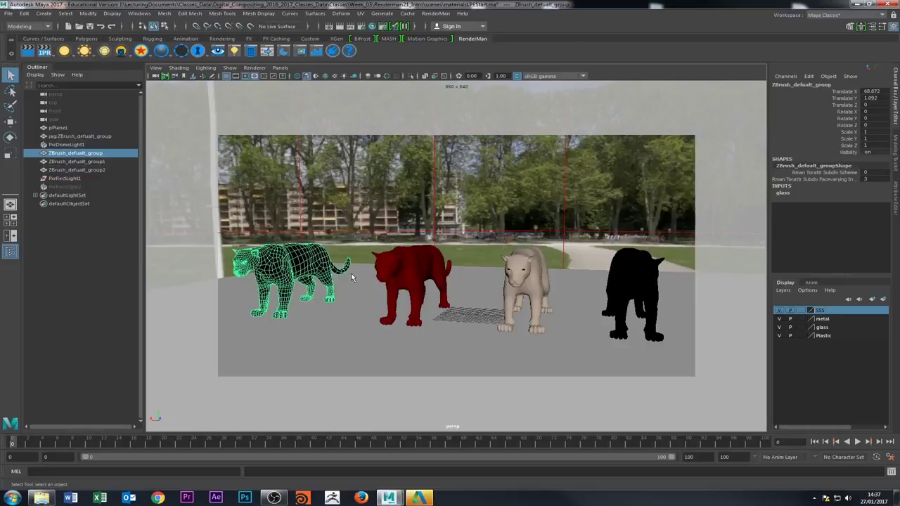
{"action": "left_click", "coordinate": [824, 336]}
{"action": "left_click", "coordinate": [824, 328]}
{"action": "left_click", "coordinate": [823, 320]}
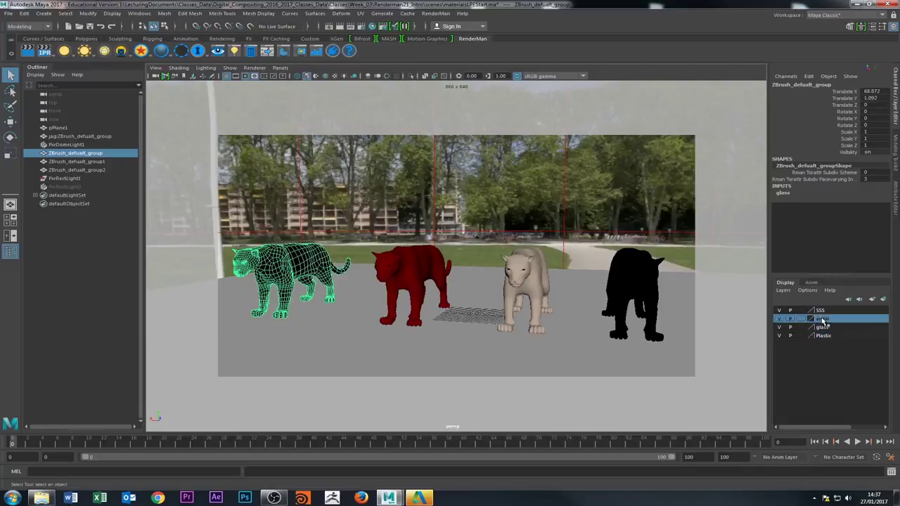
{"action": "left_click", "coordinate": [821, 311]}
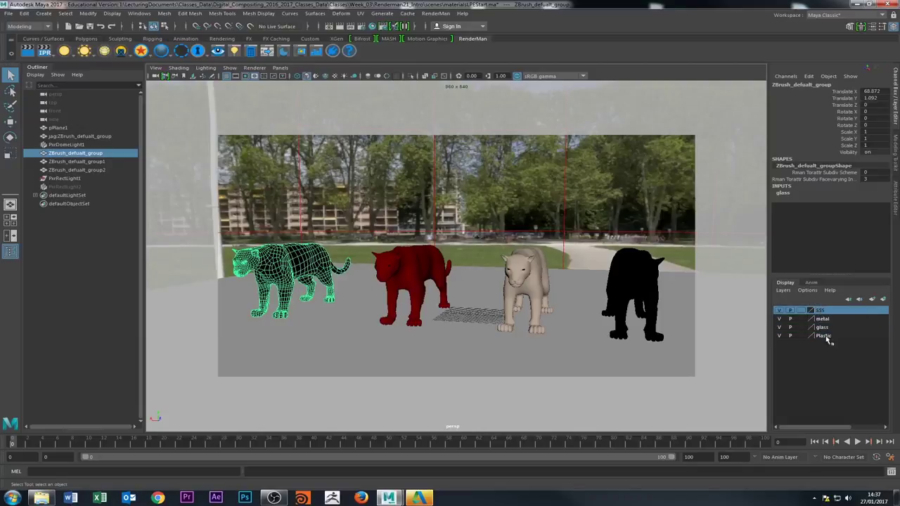
Hide the SSS, glass and Plastic display layers, leaving only the metal layer visible
{"action": "left_click", "coordinate": [778, 310]}
{"action": "left_click", "coordinate": [779, 318]}
{"action": "left_click", "coordinate": [778, 327]}
{"action": "left_click", "coordinate": [779, 335]}
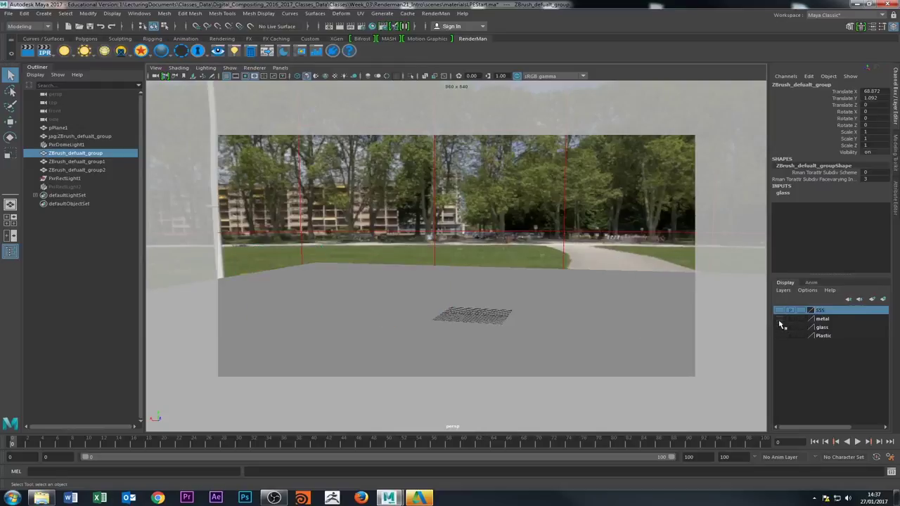
{"action": "left_click", "coordinate": [779, 318]}
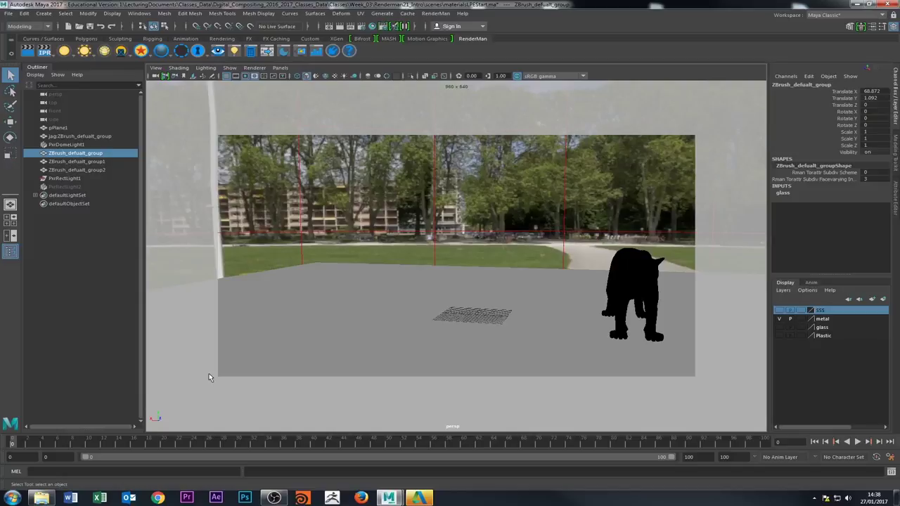
Select the metal jaguar mesh and open its shape attributes for inspection
{"action": "right_click", "coordinate": [161, 51]}
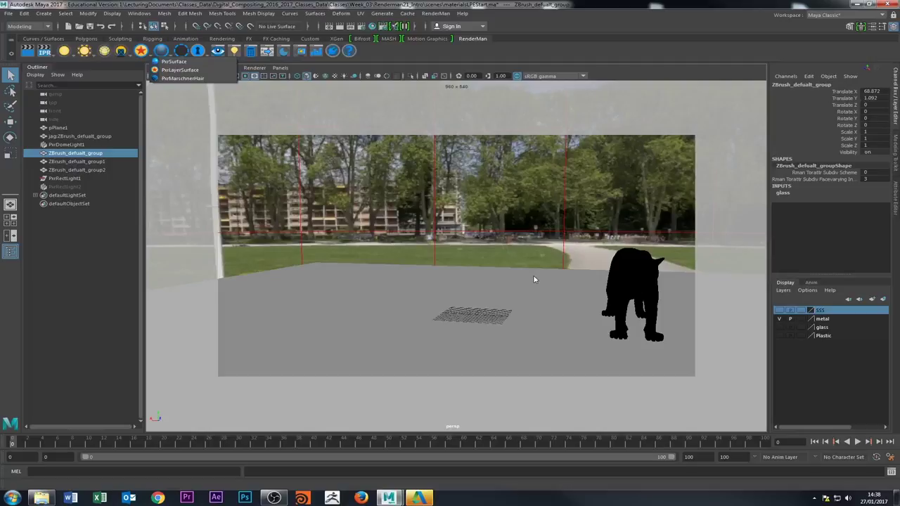
{"action": "left_click", "coordinate": [542, 301]}
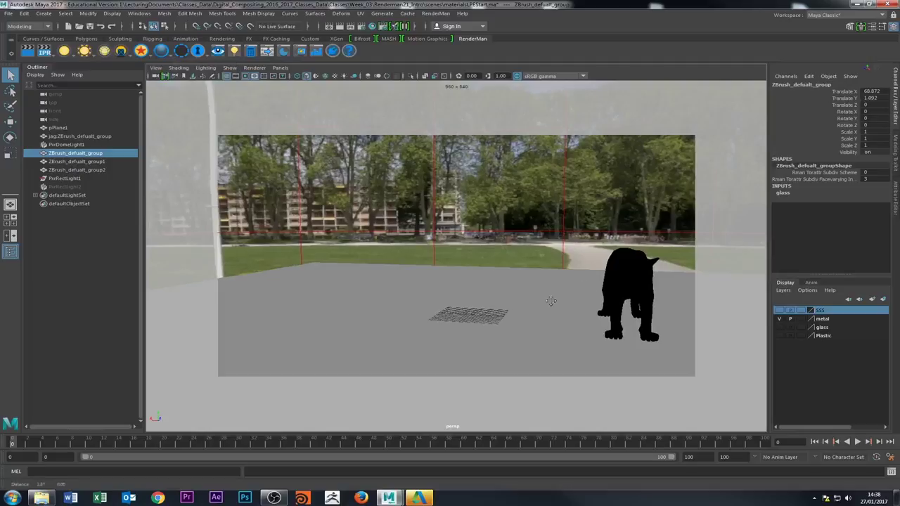
{"action": "middle_click_drag", "start_coordinate": [542, 301], "coordinate": [459, 305], "text": "alt"}
{"action": "left_click_drag", "start_coordinate": [458, 305], "coordinate": [420, 325], "text": "alt"}
{"action": "left_click", "coordinate": [454, 301]}
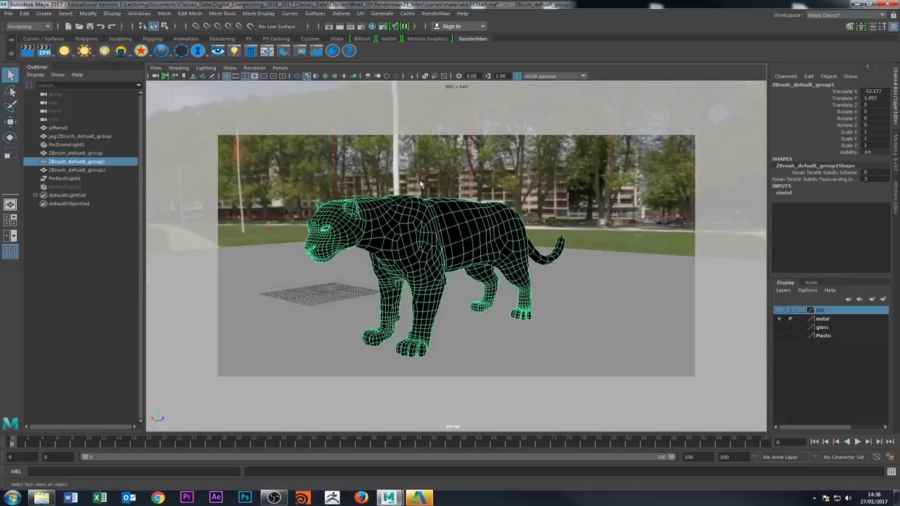
{"action": "left_click", "coordinate": [457, 231]}
{"action": "left_click", "coordinate": [896, 195]}
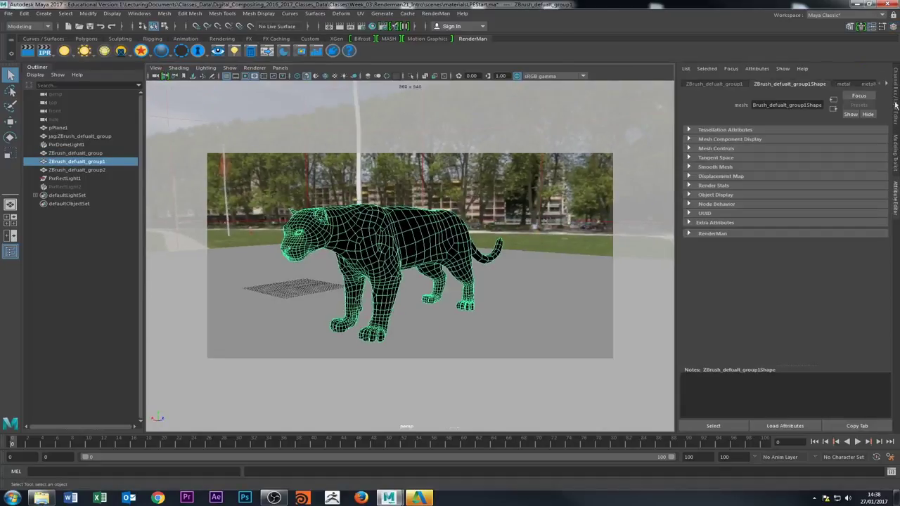
{"action": "left_click", "coordinate": [896, 94]}
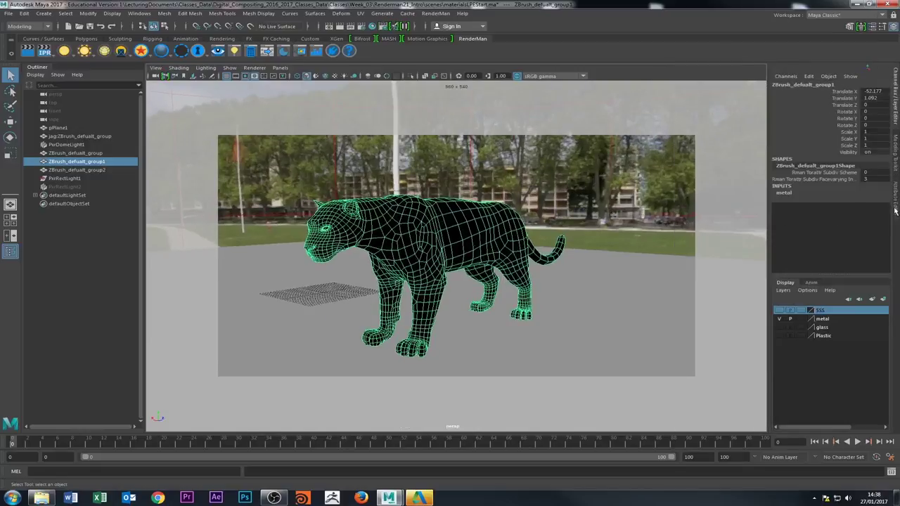
{"action": "left_click", "coordinate": [896, 209]}
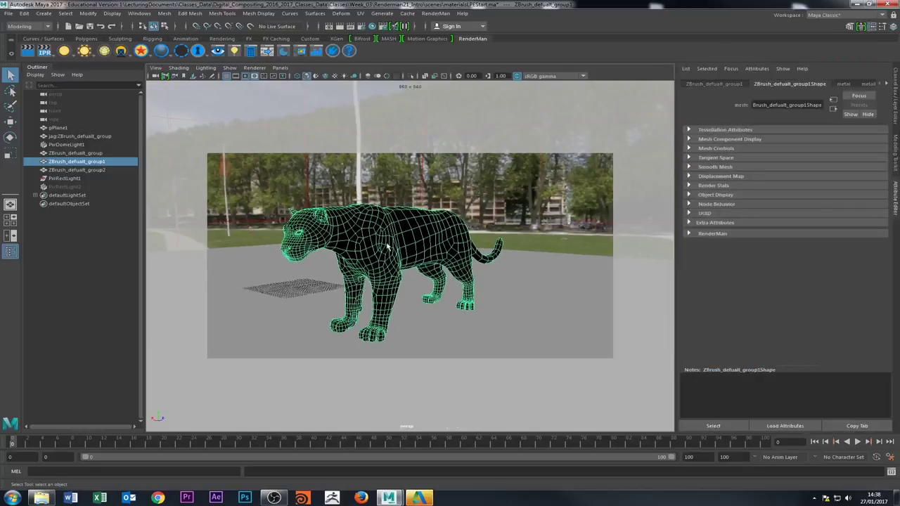
Examine the metal jaguar's RenderMan subdivision settings and compare its smooth mesh preview with the unsmoothed display
{"action": "left_click", "coordinate": [430, 184]}
{"action": "left_click", "coordinate": [398, 240]}
{"action": "left_click", "coordinate": [758, 69]}
{"action": "mouse_move", "coordinate": [766, 106]}
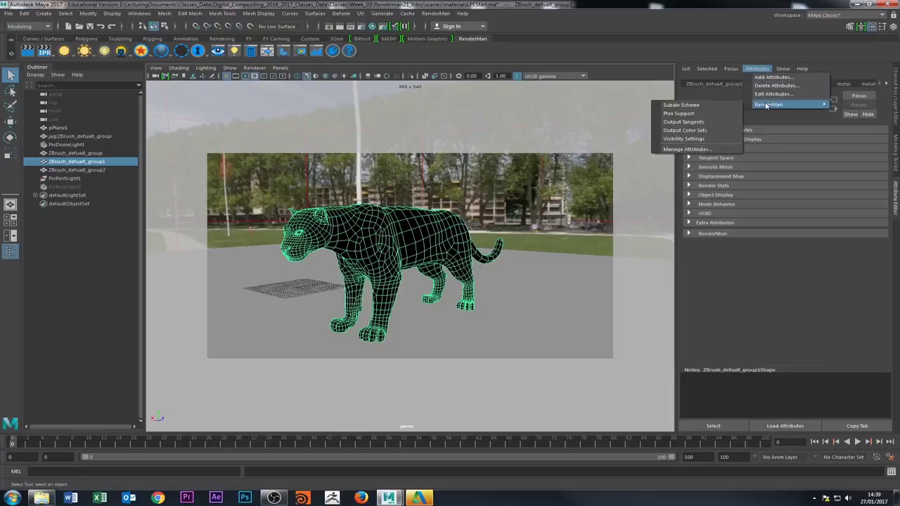
{"action": "left_click", "coordinate": [690, 233]}
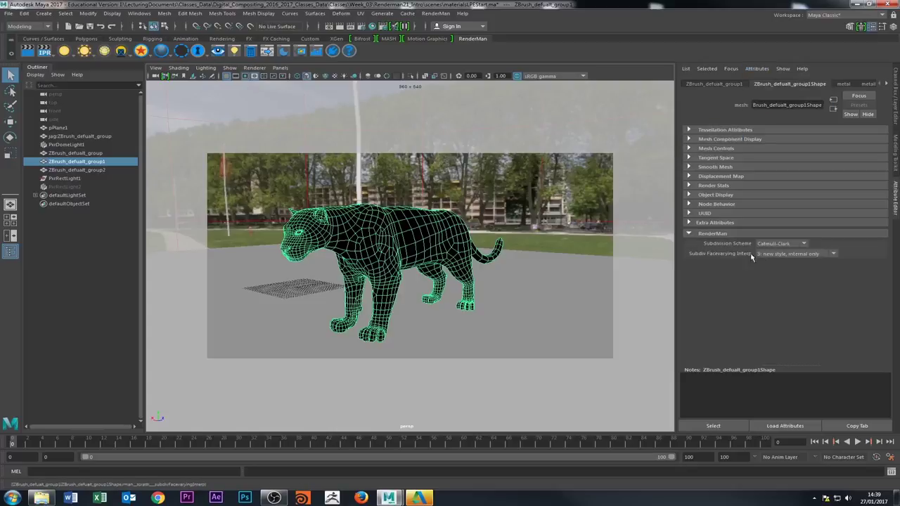
{"action": "key", "text": "3"}
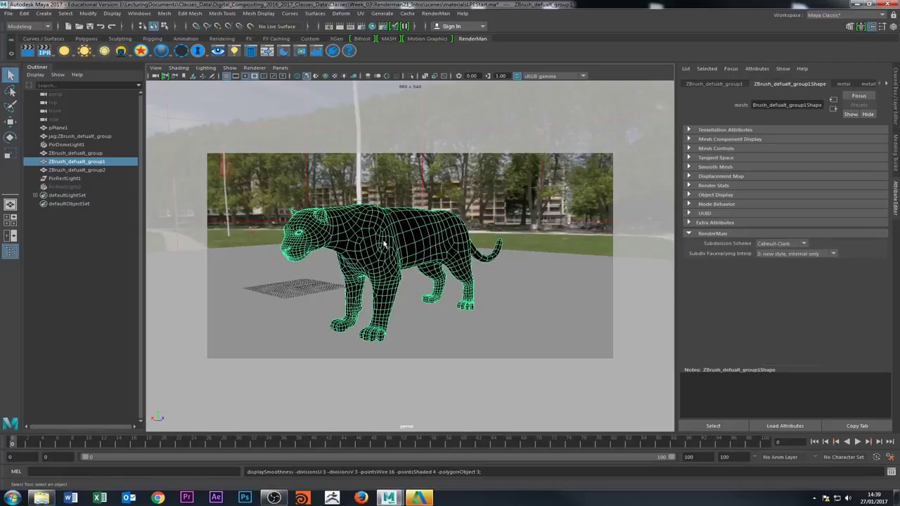
{"action": "key", "text": "1"}
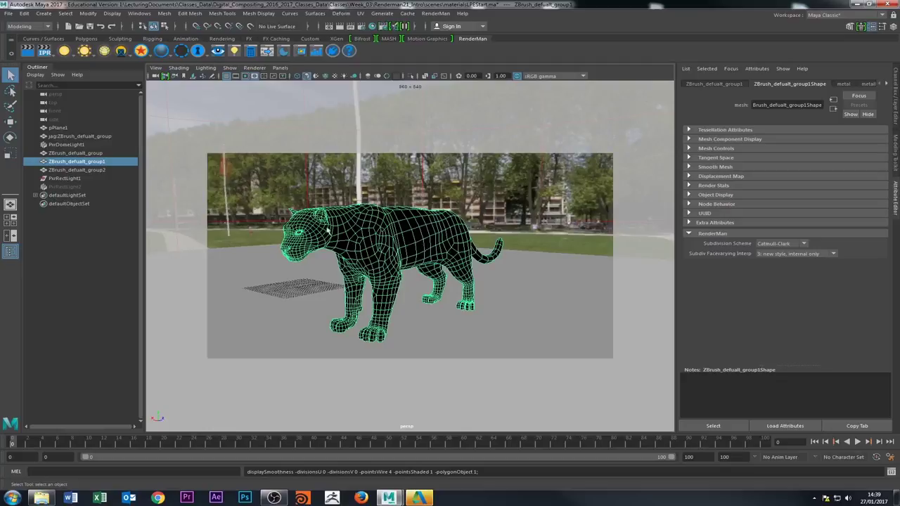
{"action": "left_click", "coordinate": [390, 191]}
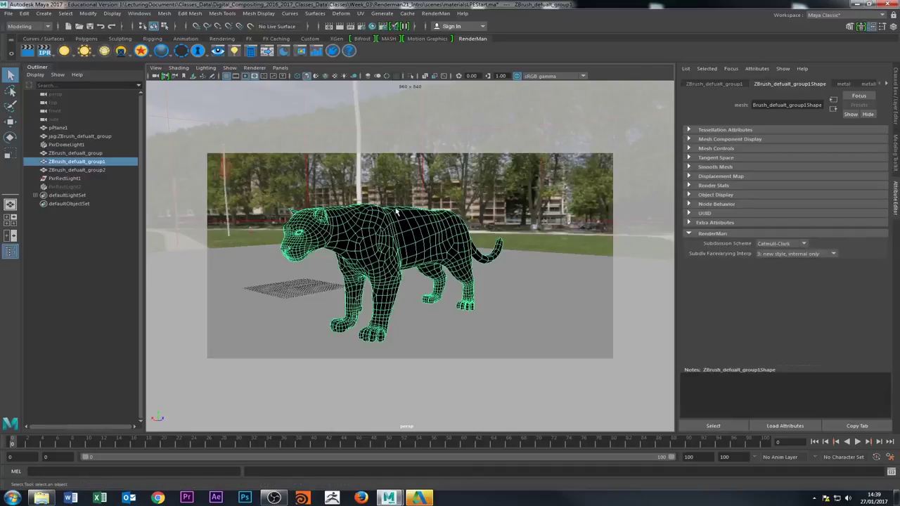
{"action": "left_click", "coordinate": [410, 232]}
Open the metalFinal material and examine its Diffuse and Primary Specular settings, including the advanced specular options and bump input
{"action": "left_click", "coordinate": [846, 86]}
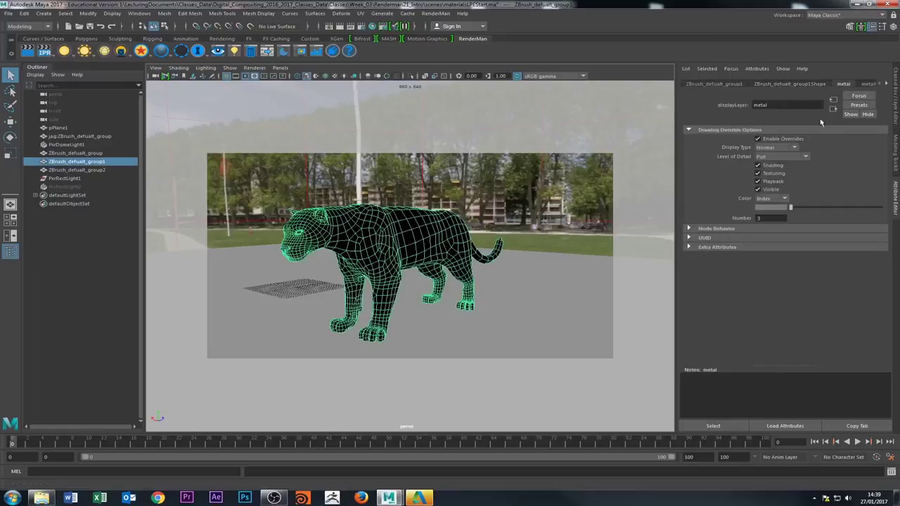
{"action": "left_click", "coordinate": [886, 84]}
{"action": "left_click", "coordinate": [857, 83]}
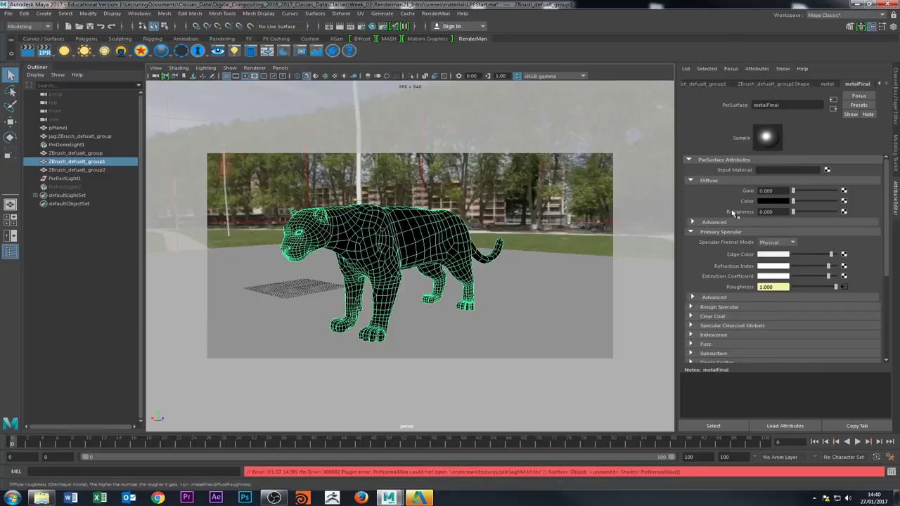
{"action": "scroll", "coordinate": [733, 213], "scroll_direction": "down", "scroll_amount": 1}
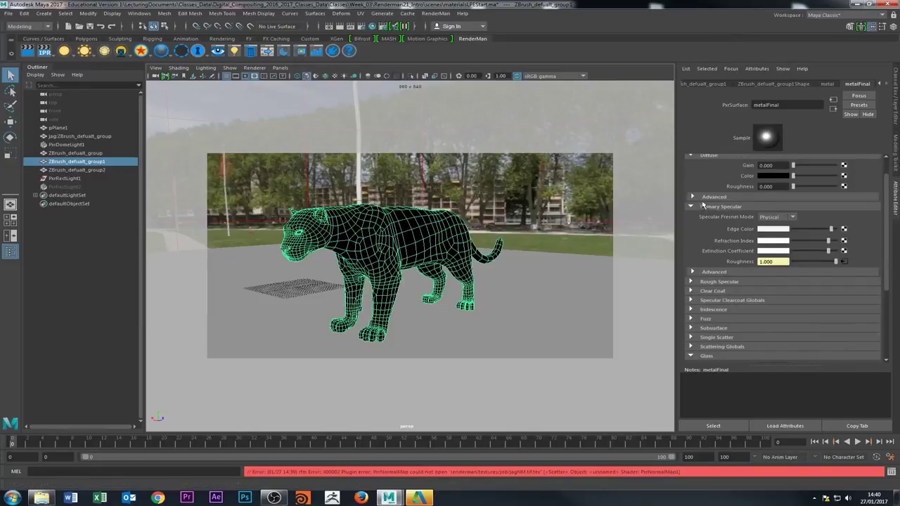
{"action": "left_click", "coordinate": [713, 272]}
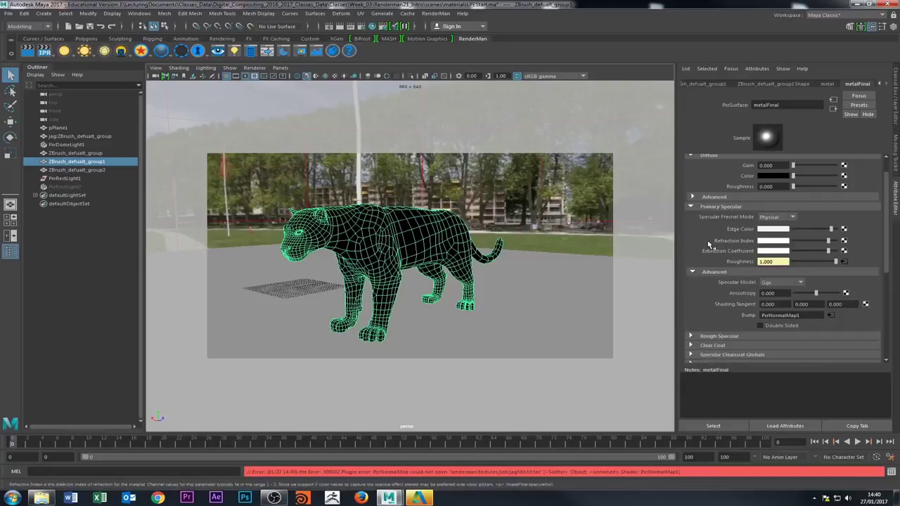
{"action": "scroll", "coordinate": [708, 244], "scroll_direction": "down", "scroll_amount": 2}
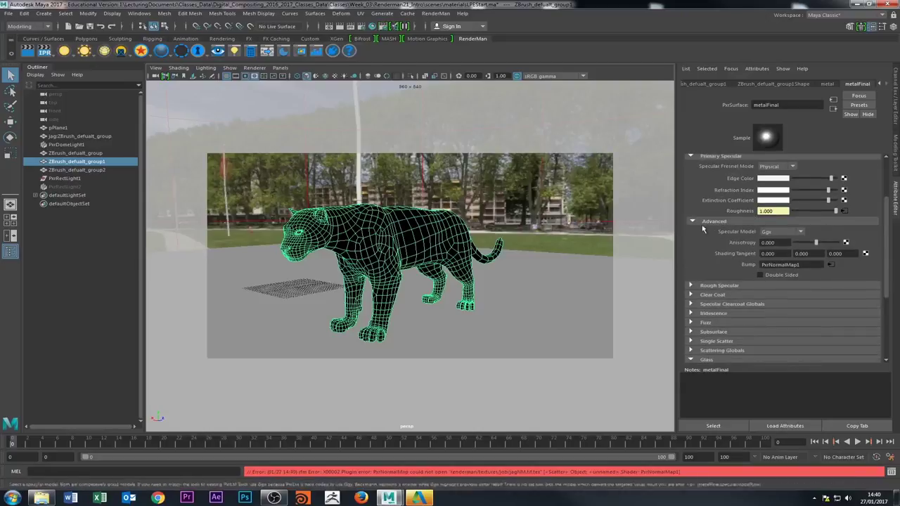
{"action": "scroll", "coordinate": [702, 229], "scroll_direction": "up", "scroll_amount": 2}
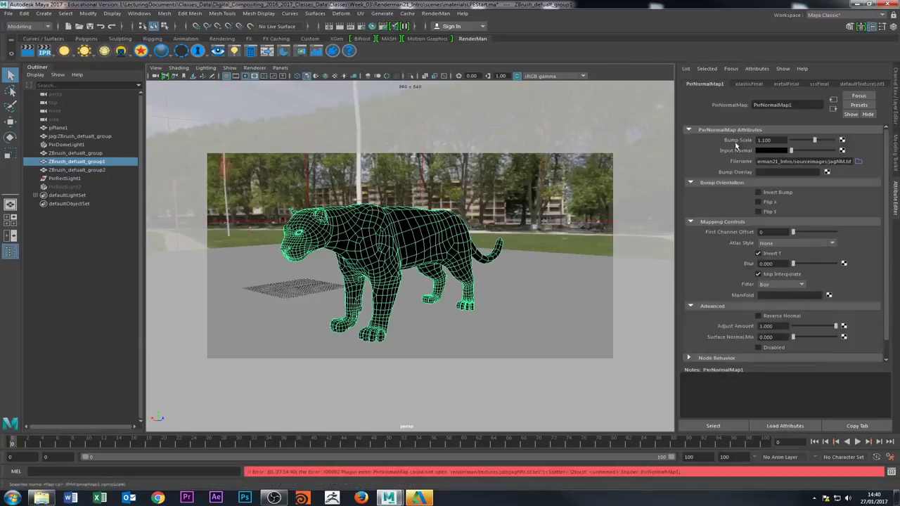
Check the normal map node's Bump Scale and preview jagNM.tif from the sourceimages folder without replacing the assigned file
{"action": "left_click", "coordinate": [764, 140]}
{"action": "double_click", "coordinate": [764, 139]}
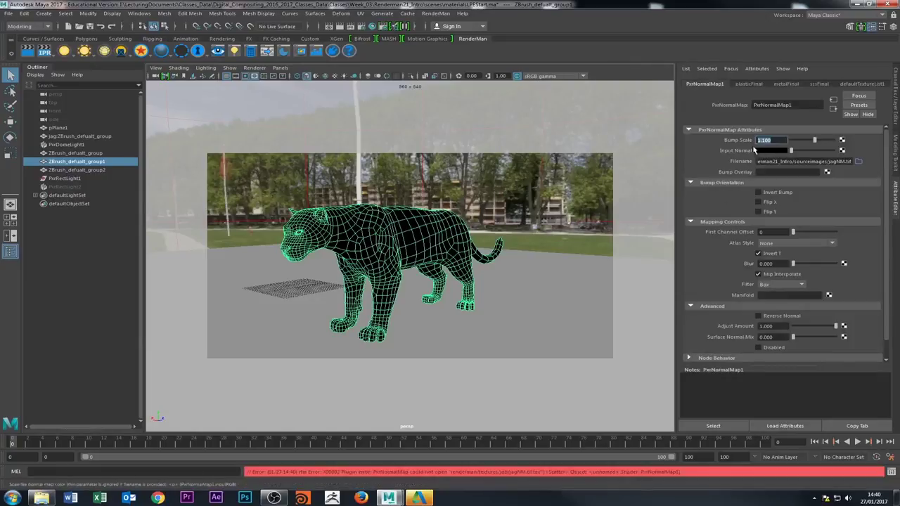
{"action": "left_click", "coordinate": [858, 162]}
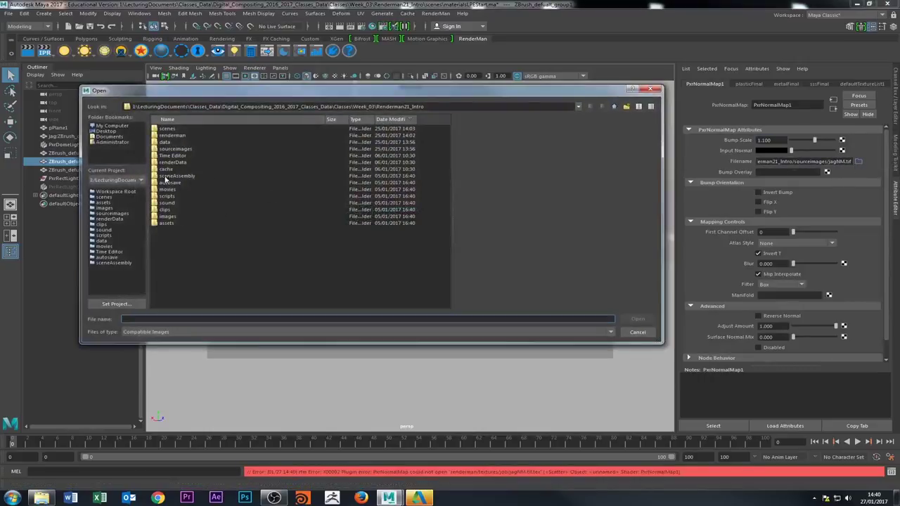
{"action": "double_click", "coordinate": [176, 150]}
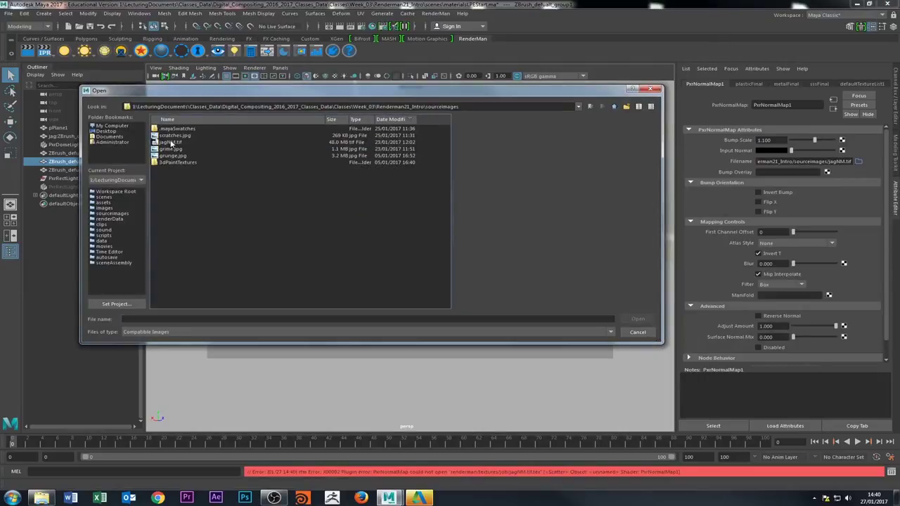
{"action": "left_click", "coordinate": [170, 142]}
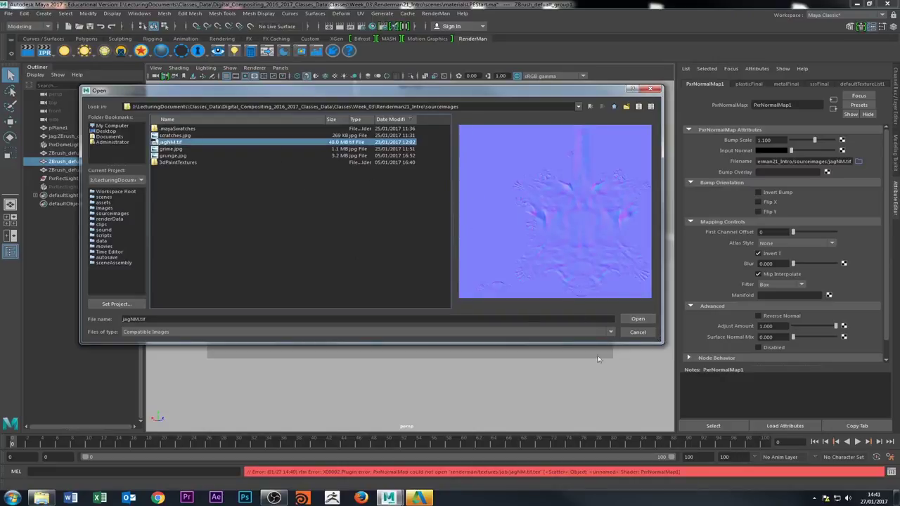
{"action": "left_click", "coordinate": [638, 332]}
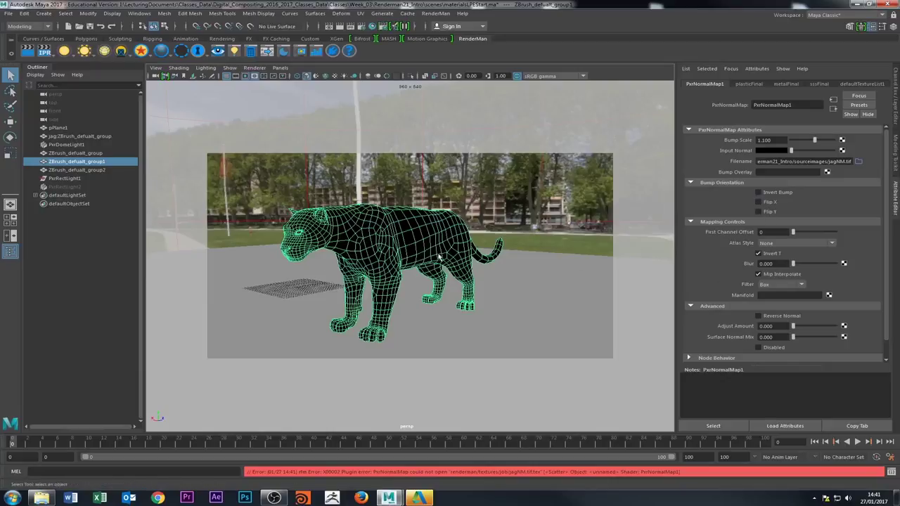
Set the RenderMan Max Samples to 128, review the common output settings and close the render settings
{"action": "mouse_move", "coordinate": [462, 267]}
{"action": "left_mouse_down", "text": "alt"}
{"action": "mouse_move", "coordinate": [432, 267]}
{"action": "mouse_move", "coordinate": [465, 266]}
{"action": "mouse_move", "coordinate": [457, 270]}
{"action": "left_mouse_up", "text": "alt"}
{"action": "left_click", "coordinate": [363, 27]}
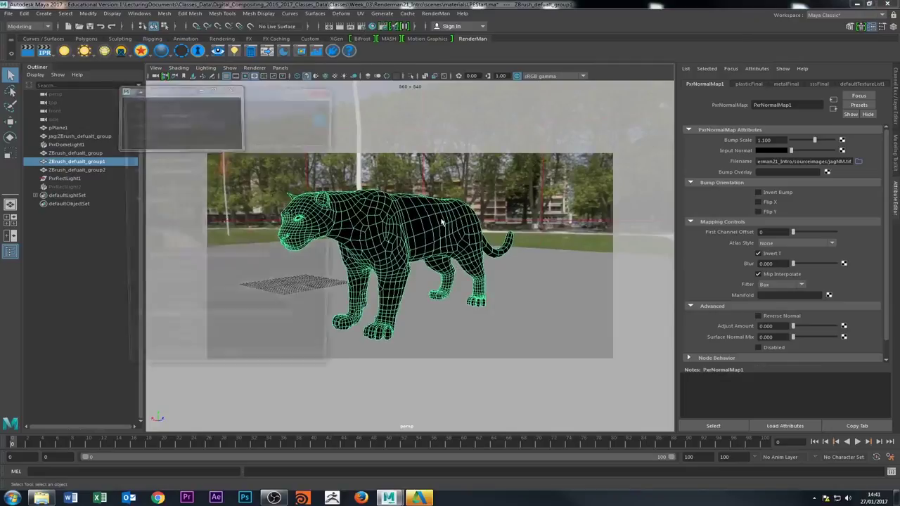
{"action": "left_click", "coordinate": [172, 135]}
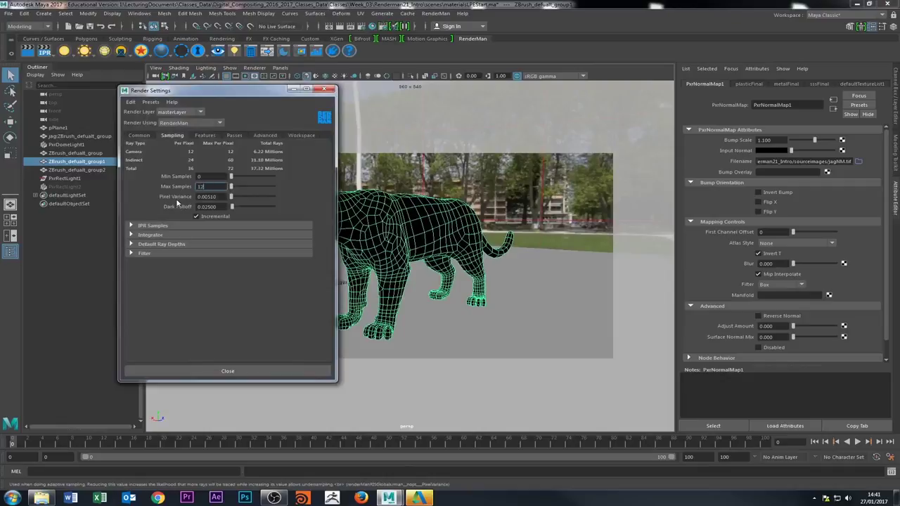
{"action": "key", "text": "Tab"}
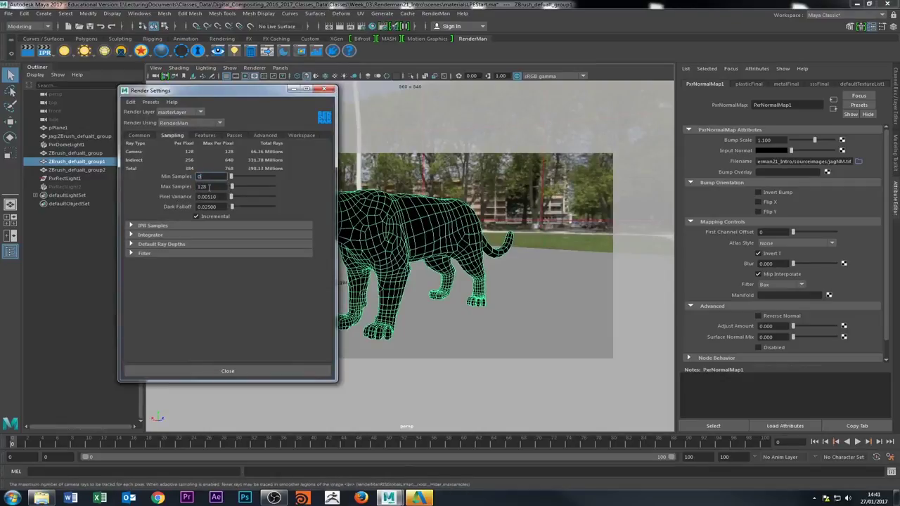
{"action": "left_click", "coordinate": [135, 136]}
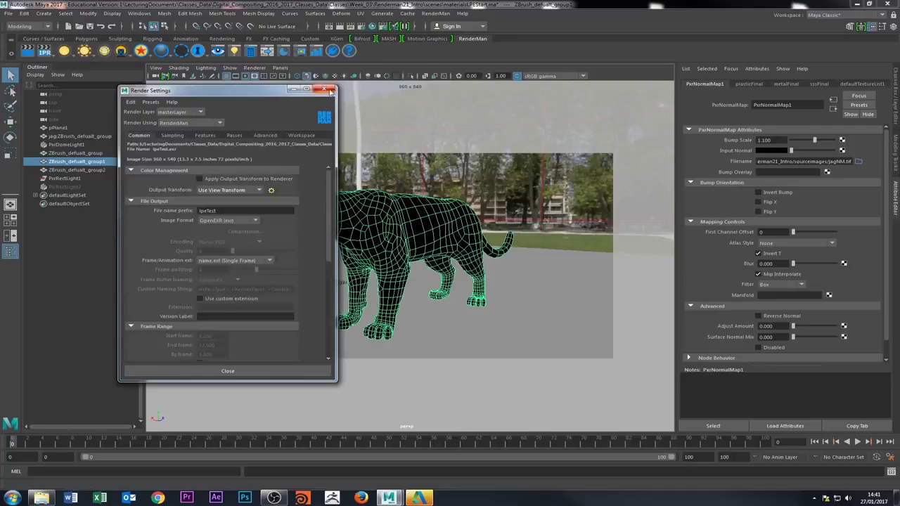
{"action": "left_click", "coordinate": [328, 90]}
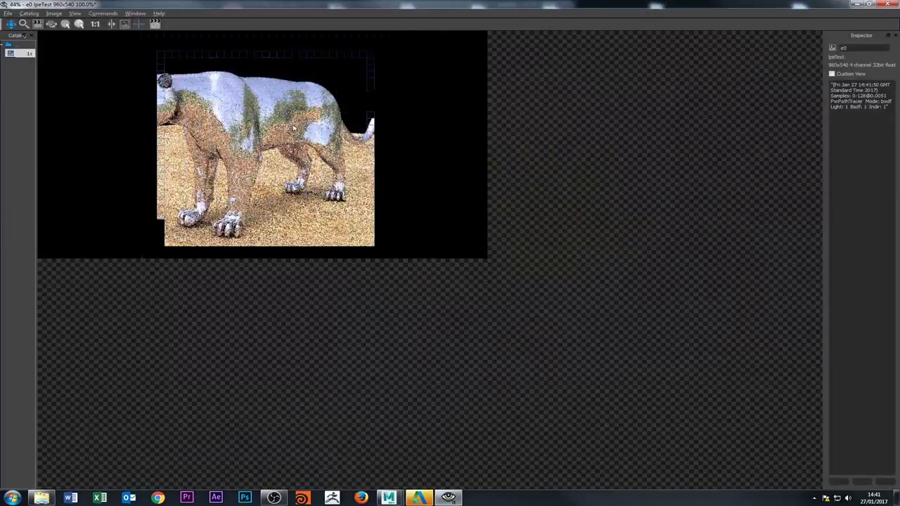
Examine the metal jaguar render as a whole and close up around the chest and shoulder
{"action": "scroll", "coordinate": [472, 260], "scroll_direction": "up", "scroll_amount": 3}
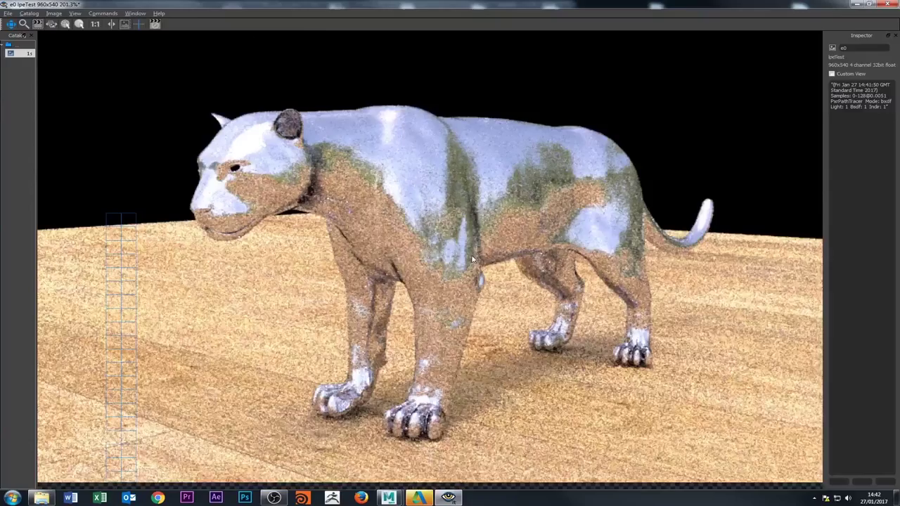
{"action": "right_click", "coordinate": [467, 258]}
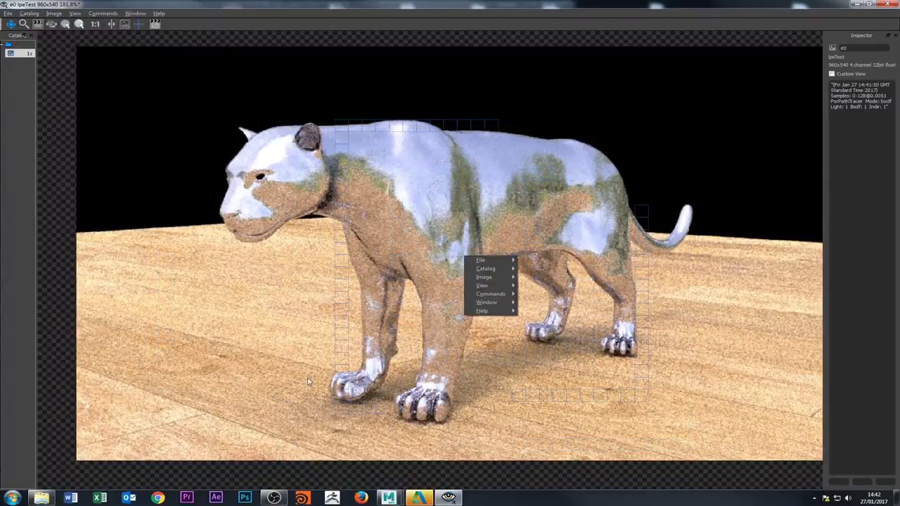
{"action": "left_click", "coordinate": [201, 377]}
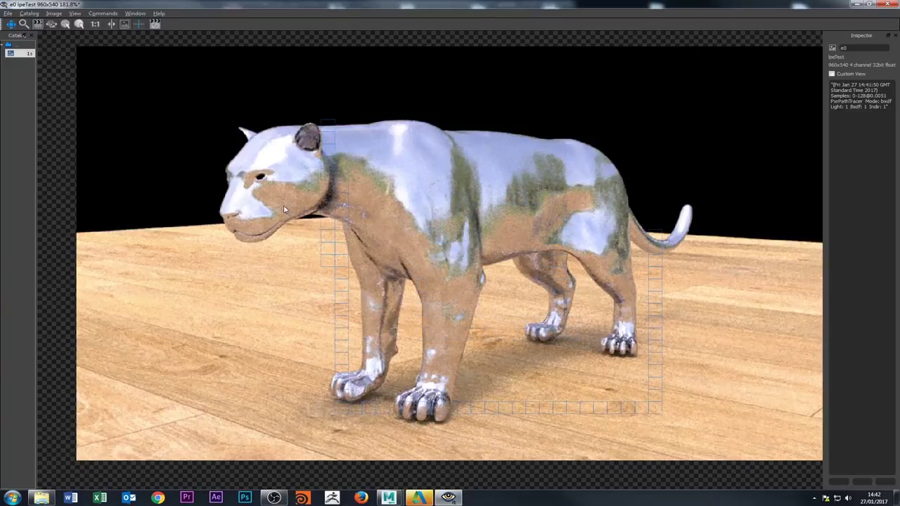
{"action": "scroll", "coordinate": [494, 118], "scroll_direction": "up", "scroll_amount": 2}
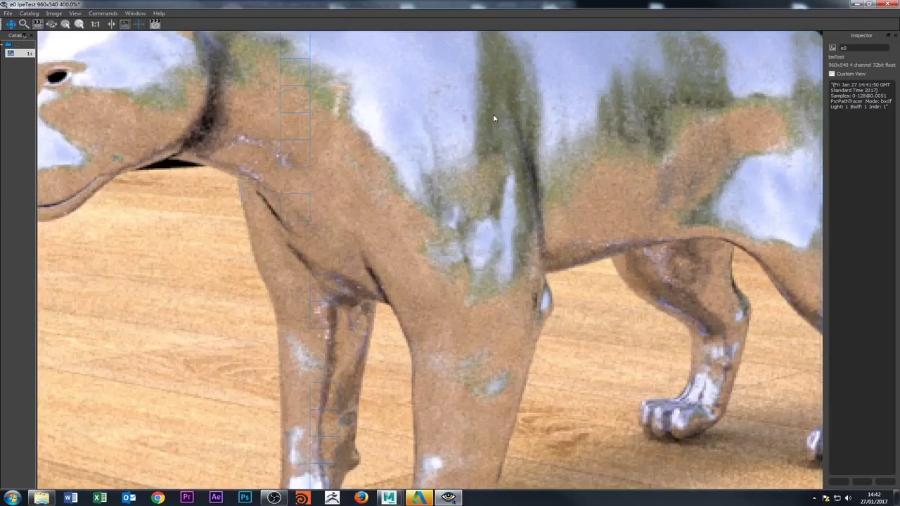
{"action": "scroll", "coordinate": [493, 118], "scroll_direction": "down", "scroll_amount": 1}
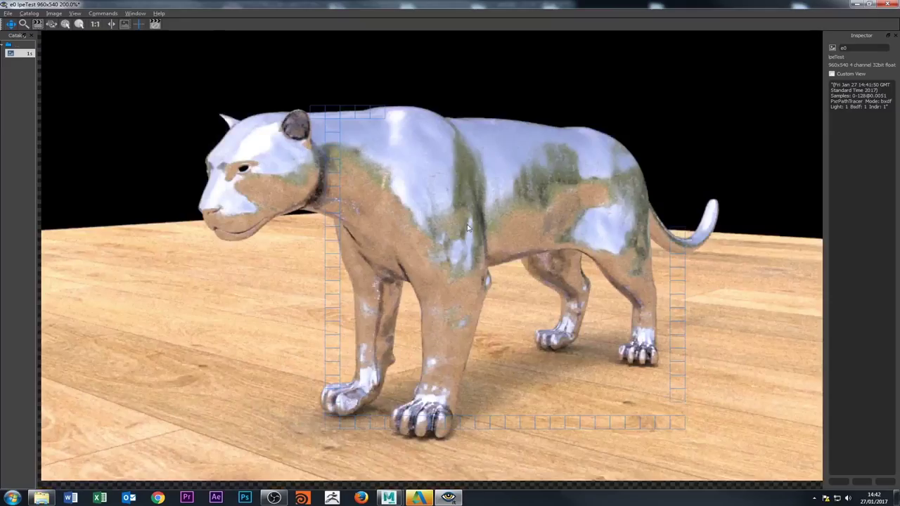
{"action": "scroll", "coordinate": [468, 227], "scroll_direction": "up", "scroll_amount": 2}
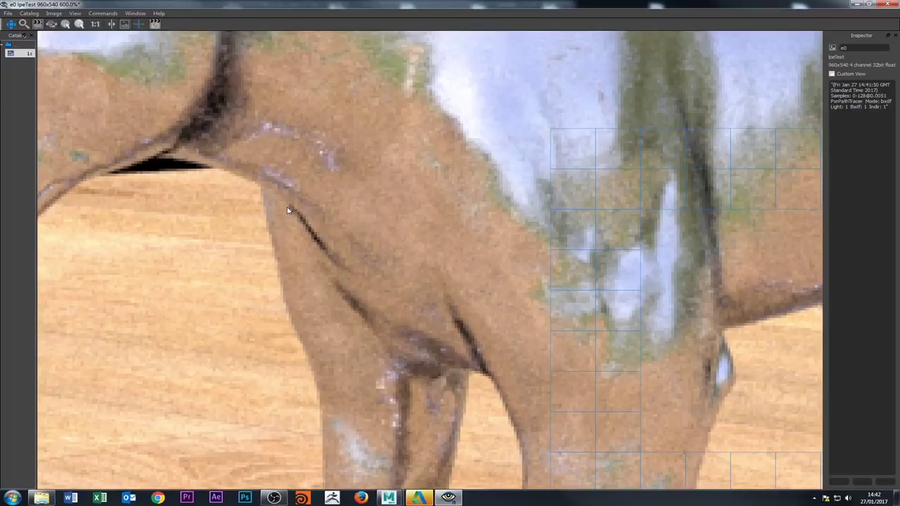
{"action": "scroll", "coordinate": [287, 211], "scroll_direction": "down", "scroll_amount": 2}
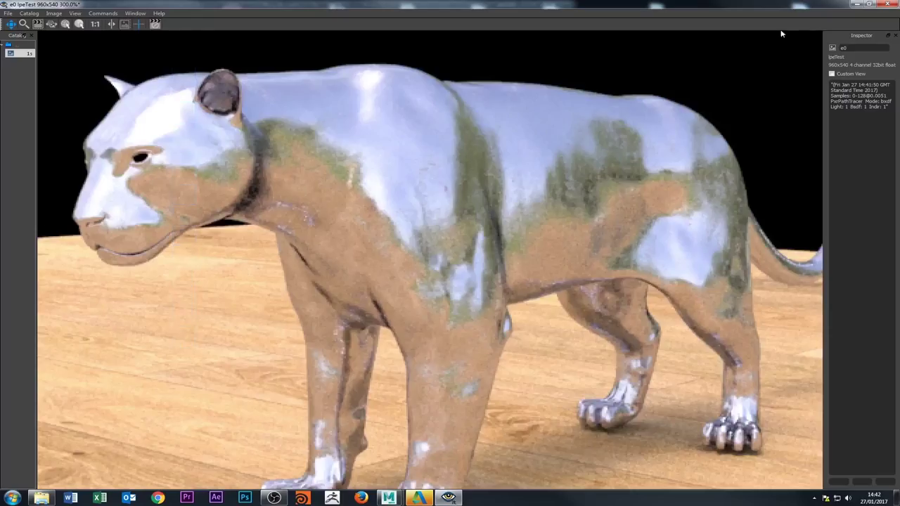
Return to Maya, orbit the perspective camera to a more frontal view of the jaguar and render the current frame
{"action": "left_click", "coordinate": [848, 9]}
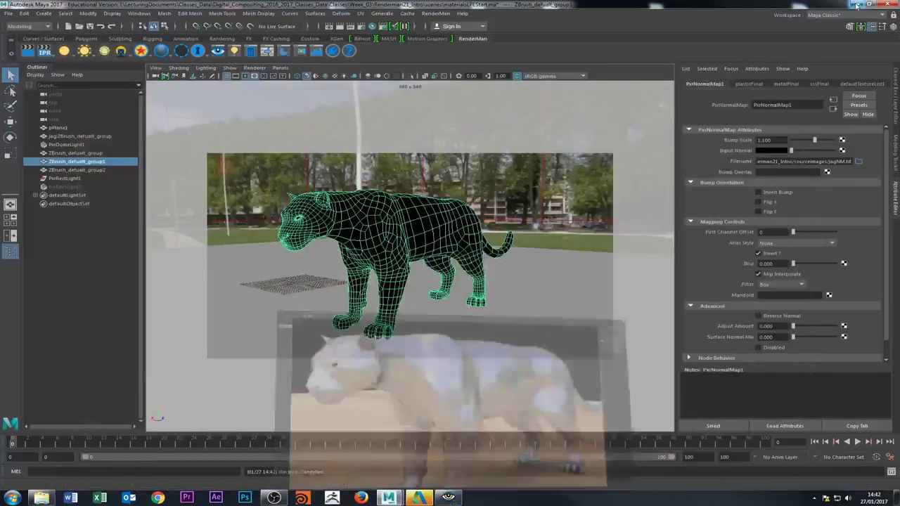
{"action": "left_click_drag", "start_coordinate": [394, 209], "coordinate": [381, 200], "text": "alt"}
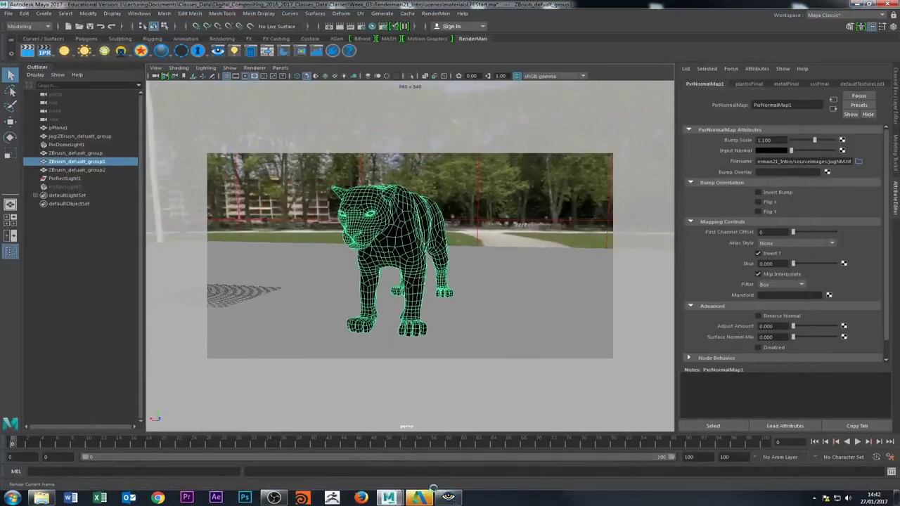
{"action": "left_click", "coordinate": [448, 497]}
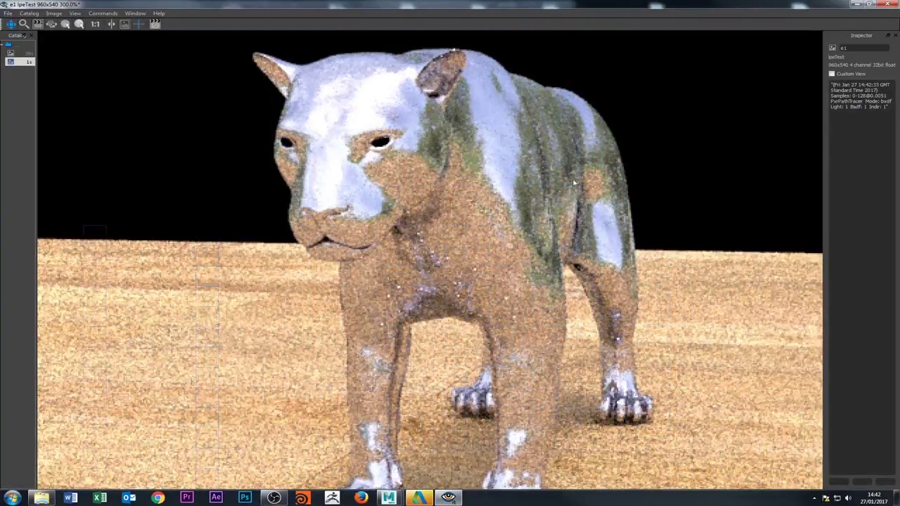
Inspect the new frontal jaguar render at full frame and close up on the face, chest and flank
{"action": "scroll", "coordinate": [472, 225], "scroll_direction": "down", "scroll_amount": 5}
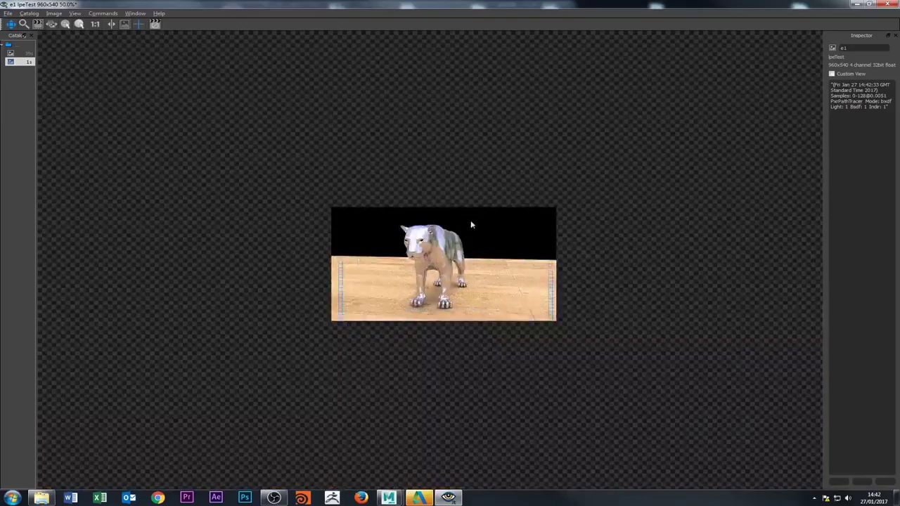
{"action": "scroll", "coordinate": [471, 225], "scroll_direction": "up", "scroll_amount": 4}
{"action": "scroll", "coordinate": [482, 257], "scroll_direction": "up", "scroll_amount": 3}
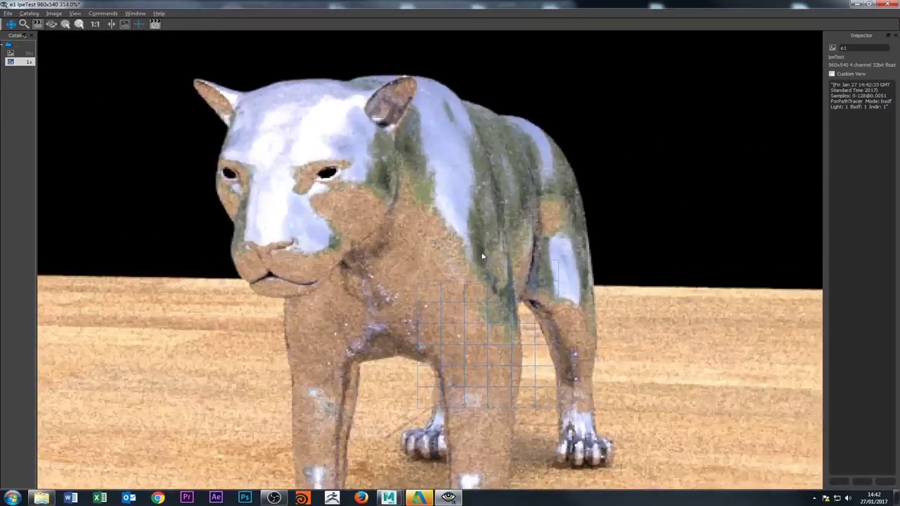
{"action": "scroll", "coordinate": [482, 257], "scroll_direction": "up", "scroll_amount": 2}
{"action": "right_click", "coordinate": [433, 259]}
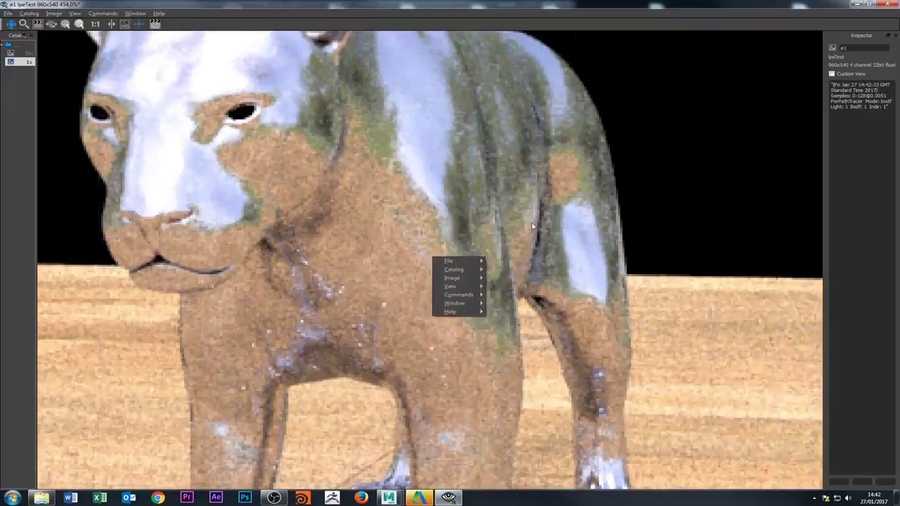
{"action": "left_click", "coordinate": [537, 230]}
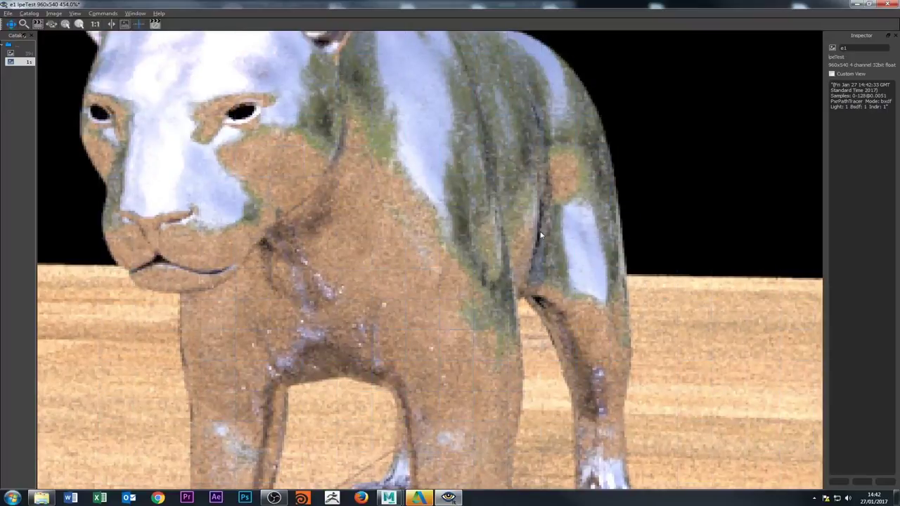
{"action": "scroll", "coordinate": [492, 182], "scroll_direction": "down", "scroll_amount": 2}
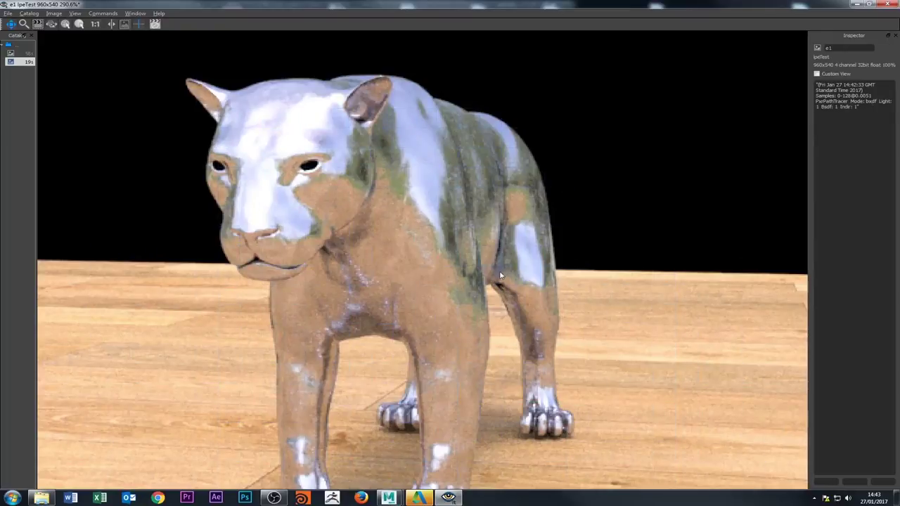
Open the normal map node from metalFinal's Bump input, set its Adjust Amount to 1.000 and render the frame again
{"action": "left_click", "coordinate": [855, 6]}
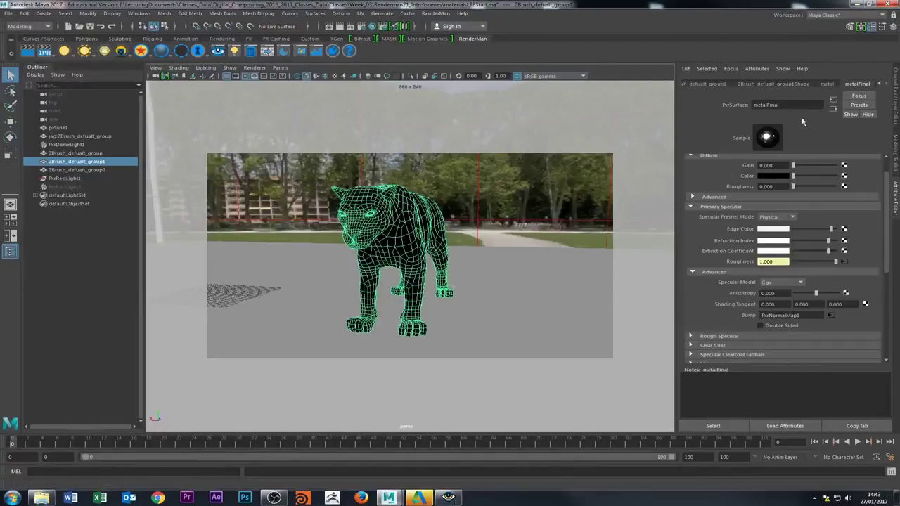
{"action": "left_click", "coordinate": [831, 315]}
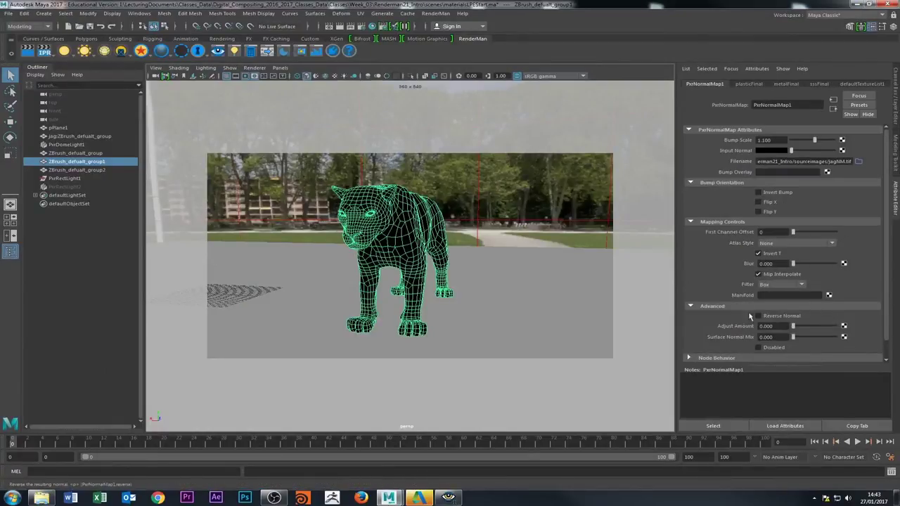
{"action": "left_click_drag", "start_coordinate": [793, 327], "coordinate": [836, 327]}
{"action": "left_click", "coordinate": [448, 497]}
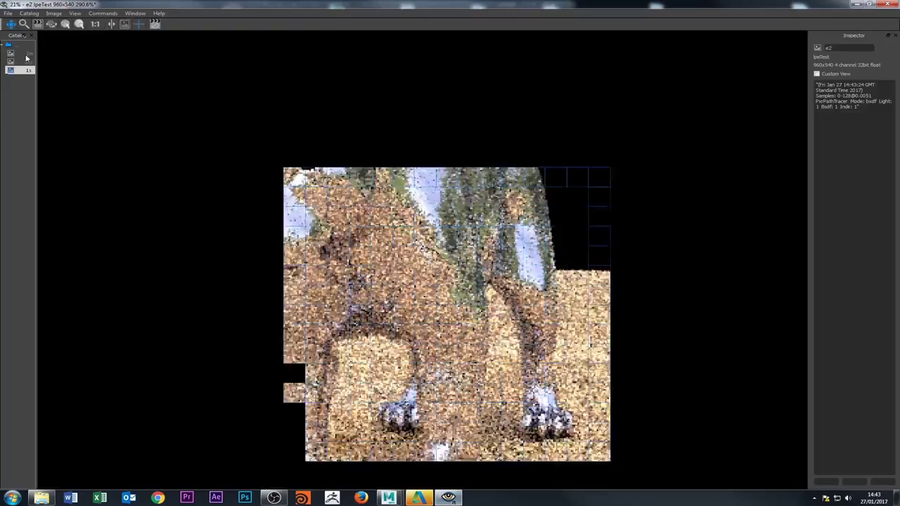
Compare the latest jaguar render with the preceding one in the render catalog to judge the Adjust Amount's effect
{"action": "left_click", "coordinate": [28, 62]}
{"action": "left_click", "coordinate": [28, 70]}
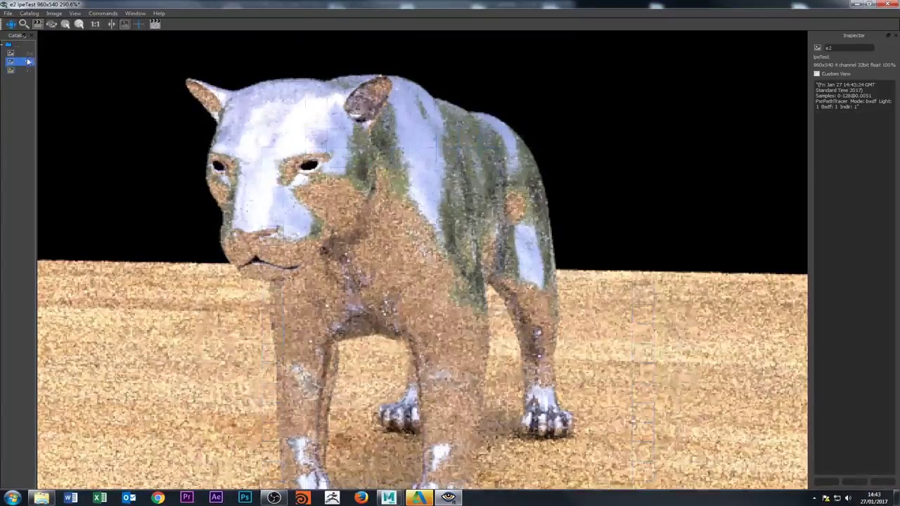
{"action": "left_click", "coordinate": [32, 63]}
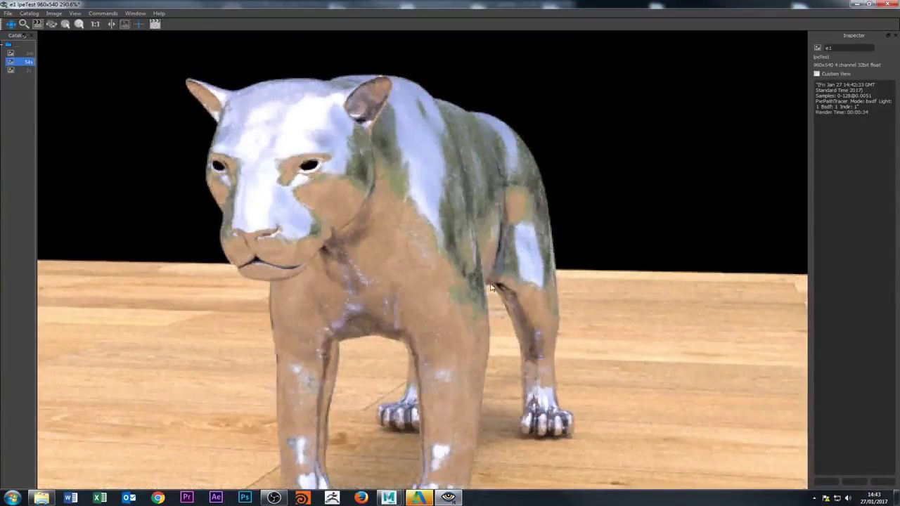
{"action": "left_click", "coordinate": [28, 70]}
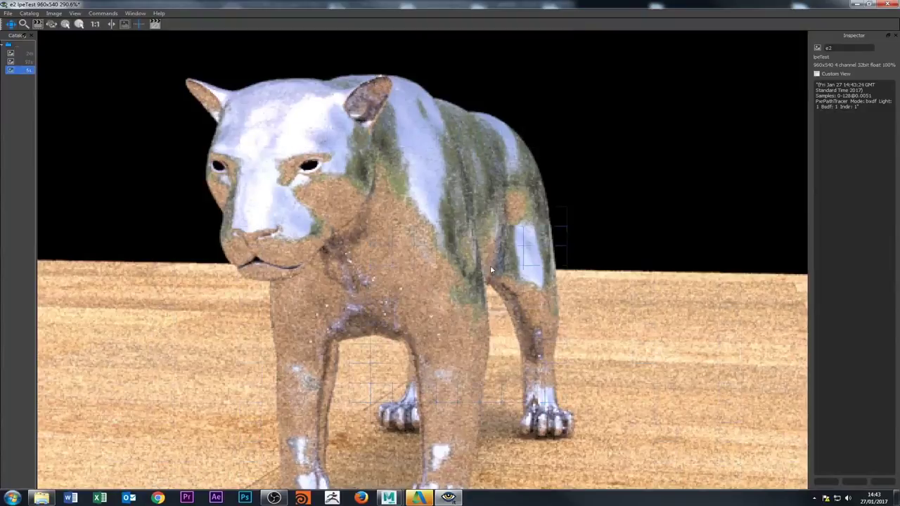
{"action": "left_click", "coordinate": [28, 62]}
{"action": "left_click", "coordinate": [29, 53]}
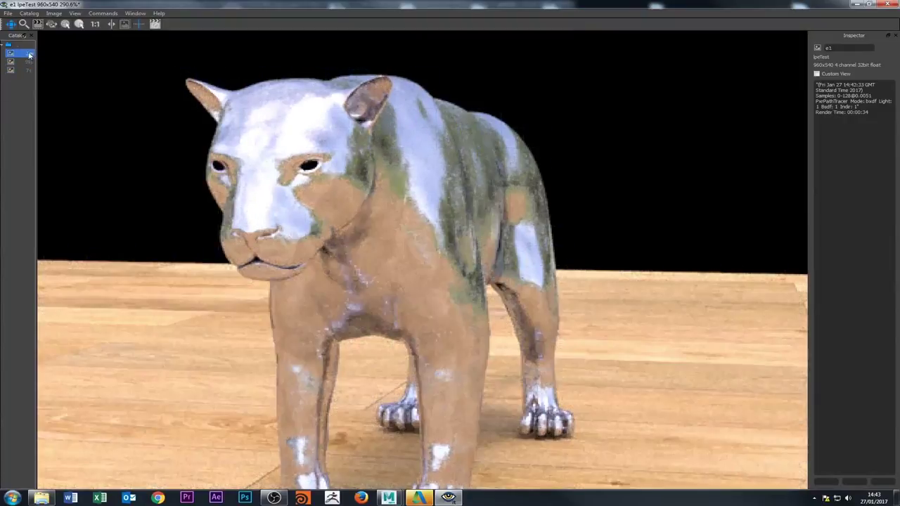
{"action": "left_click", "coordinate": [29, 69]}
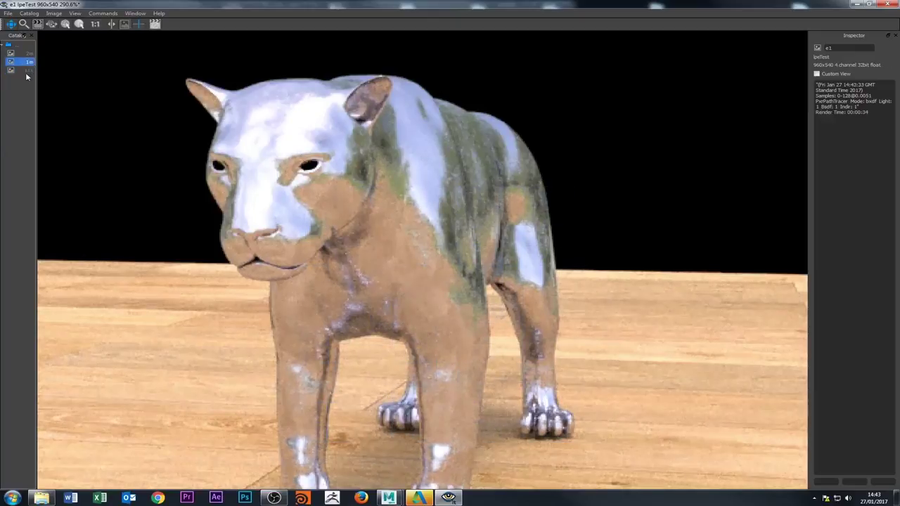
{"action": "left_click", "coordinate": [28, 62]}
{"action": "left_click", "coordinate": [28, 69]}
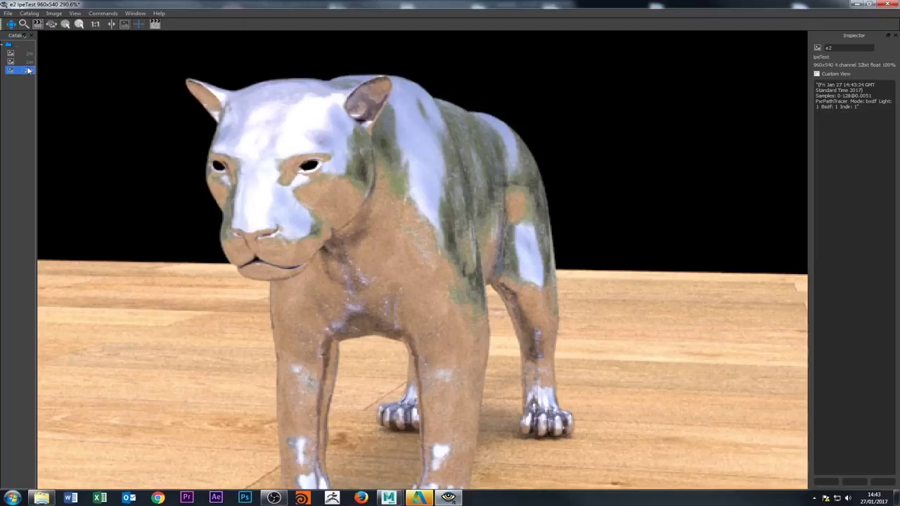
Return to the jaguar's metalFinal material in Maya and review its specular, scattering and Glass sections
{"action": "key", "text": "1"}
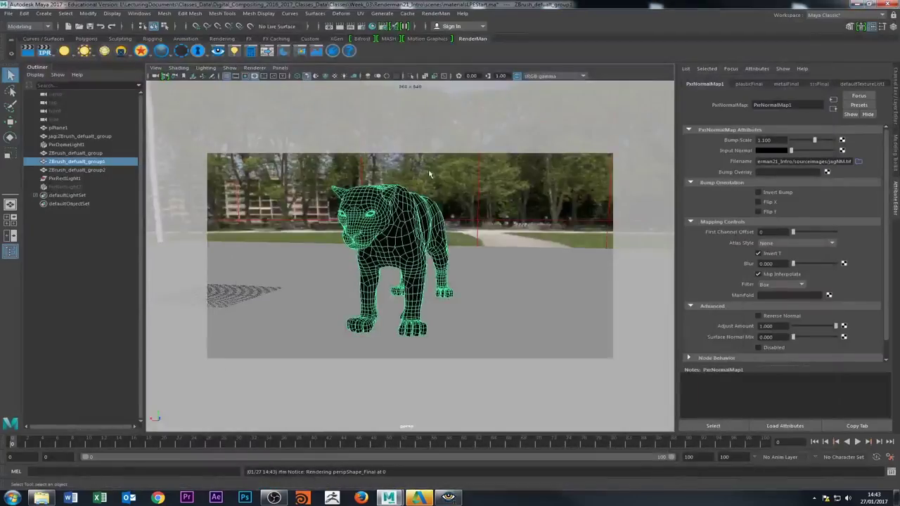
{"action": "right_click_drag", "start_coordinate": [429, 174], "coordinate": [401, 201]}
{"action": "scroll", "coordinate": [839, 297], "scroll_direction": "down", "scroll_amount": 2}
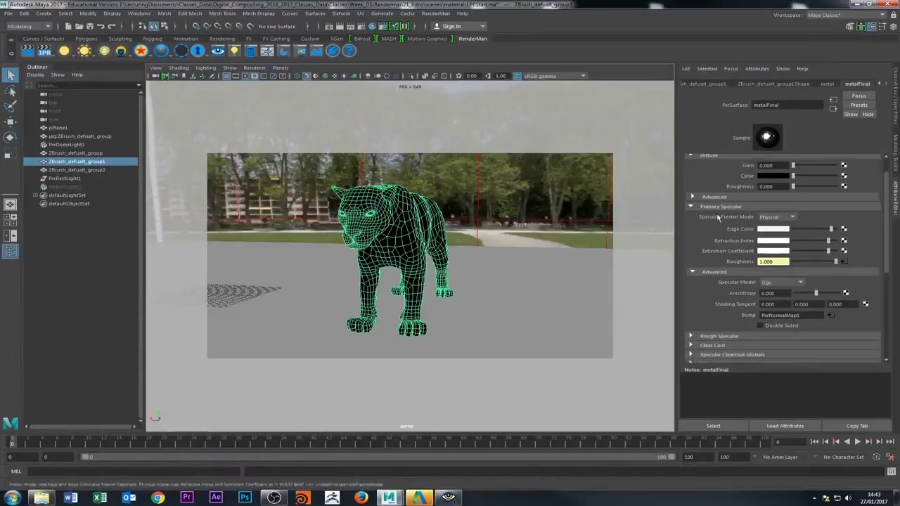
{"action": "scroll", "coordinate": [705, 286], "scroll_direction": "down", "scroll_amount": 2}
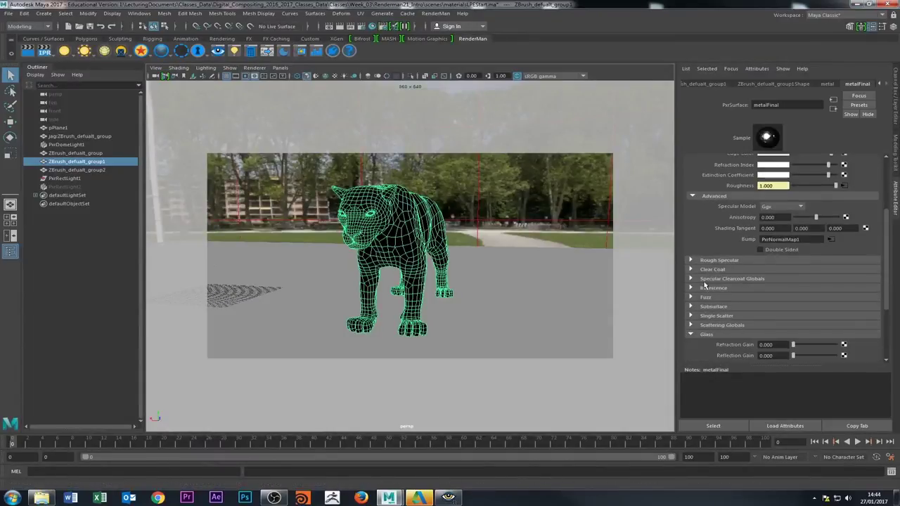
{"action": "scroll", "coordinate": [703, 282], "scroll_direction": "down", "scroll_amount": 3}
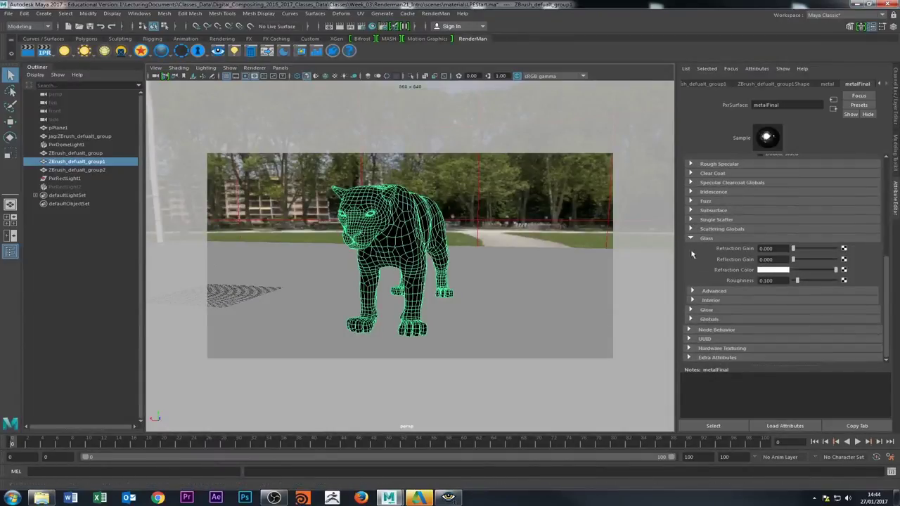
{"action": "scroll", "coordinate": [730, 257], "scroll_direction": "up", "scroll_amount": 5}
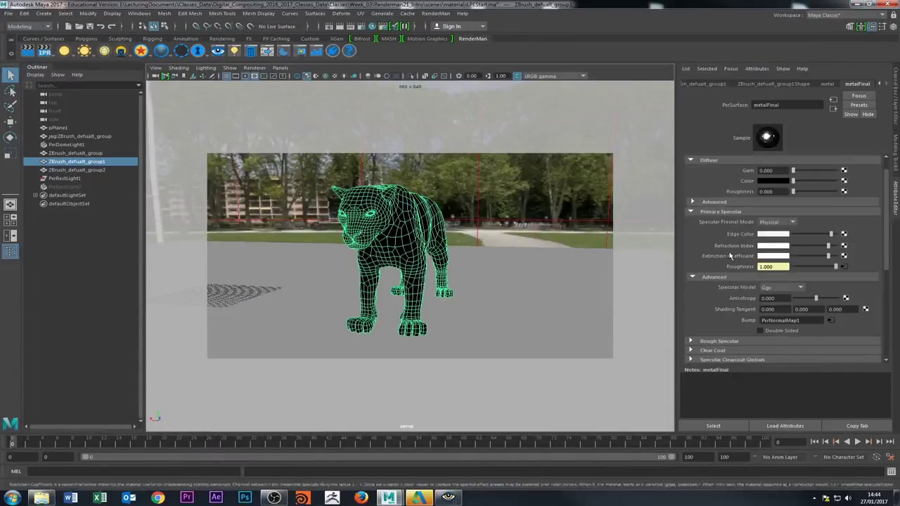
Open the file texture driving the Primary Specular Roughness and preview scratches.jpg in the sourceimages folder, keeping it as the image
{"action": "left_click", "coordinate": [843, 267]}
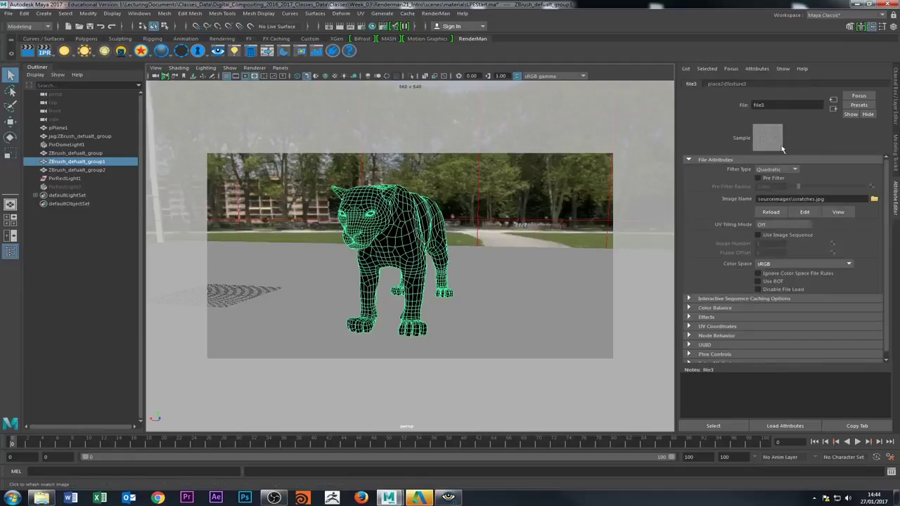
{"action": "left_click", "coordinate": [873, 199]}
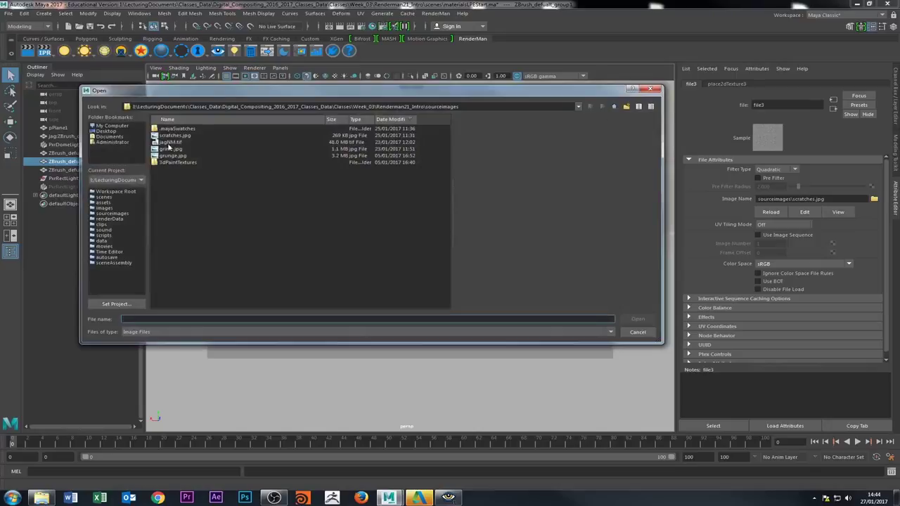
{"action": "left_click", "coordinate": [172, 136]}
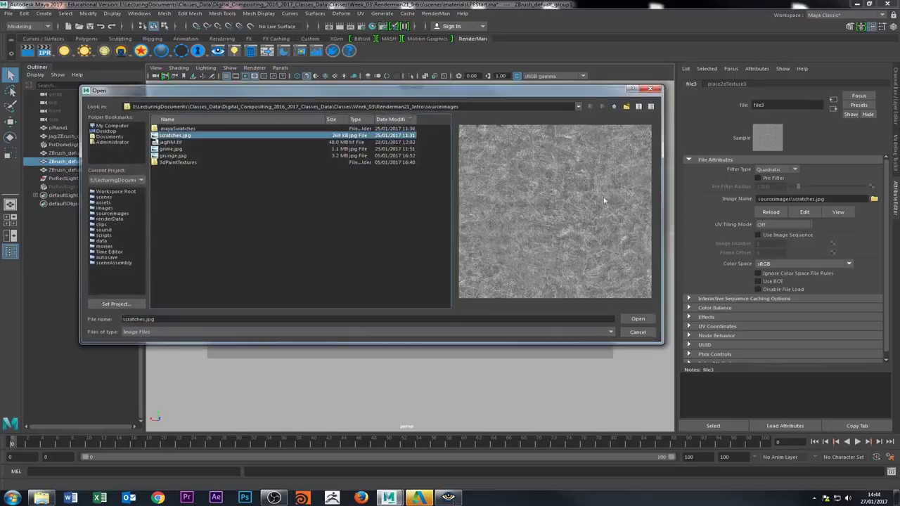
{"action": "left_click", "coordinate": [638, 319]}
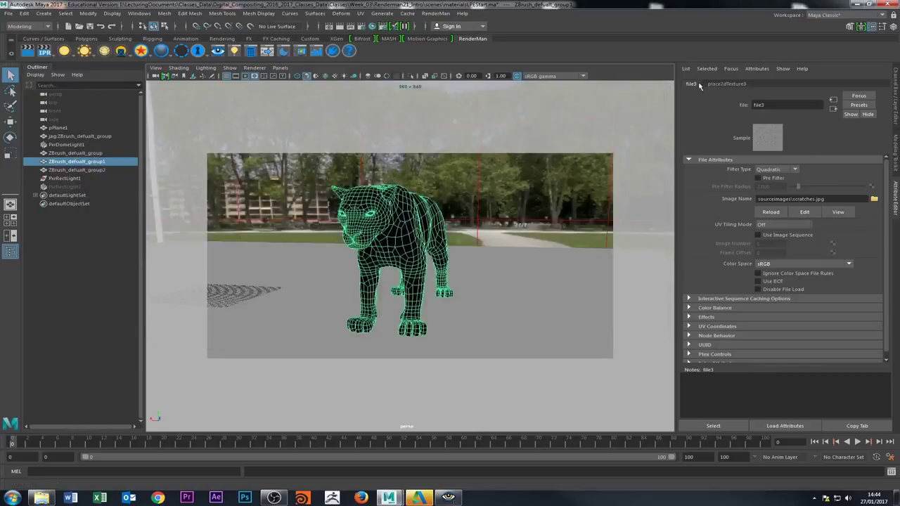
Check the scratches texture's Repeat UV placement values and return to the jaguar's metalFinal material
{"action": "left_click", "coordinate": [725, 84]}
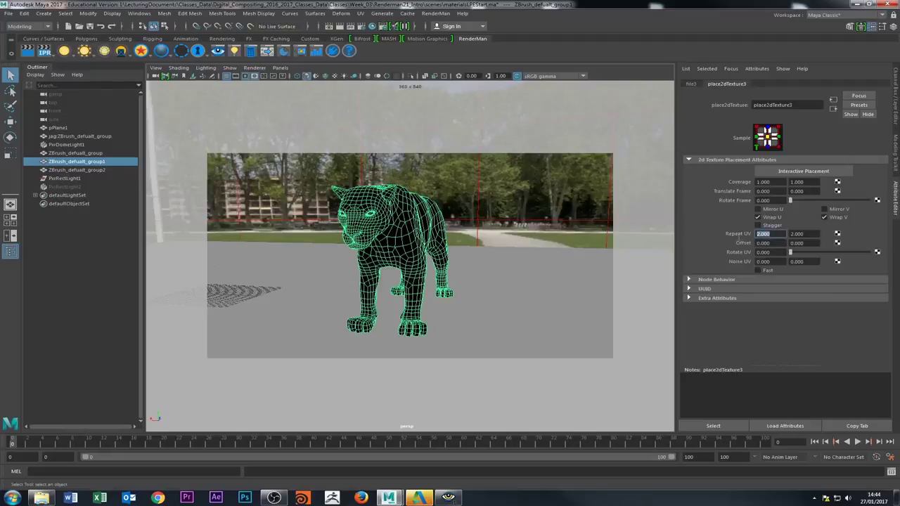
{"action": "left_click", "coordinate": [805, 235]}
{"action": "left_click", "coordinate": [386, 201]}
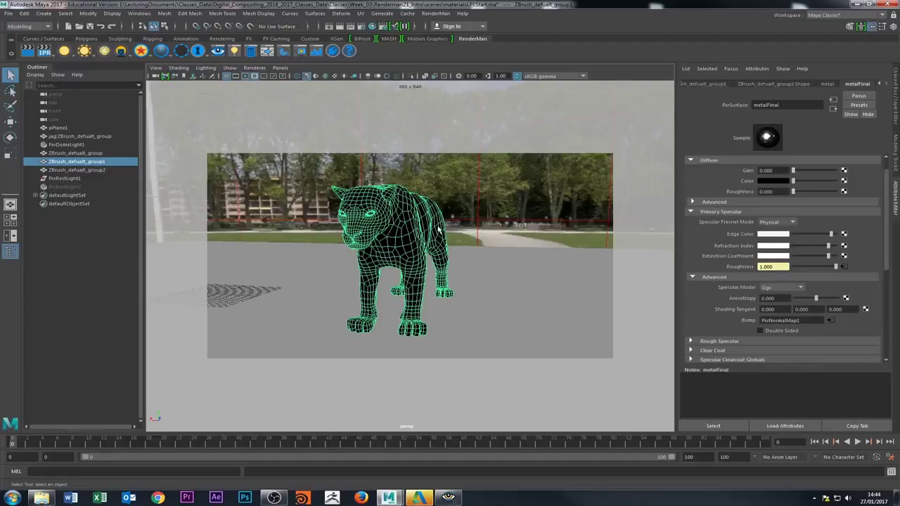
Reselect the jaguar, check the normal map connected to its Bump, and return to the metalFinal material
{"action": "left_click", "coordinate": [443, 250]}
{"action": "left_click", "coordinate": [77, 161]}
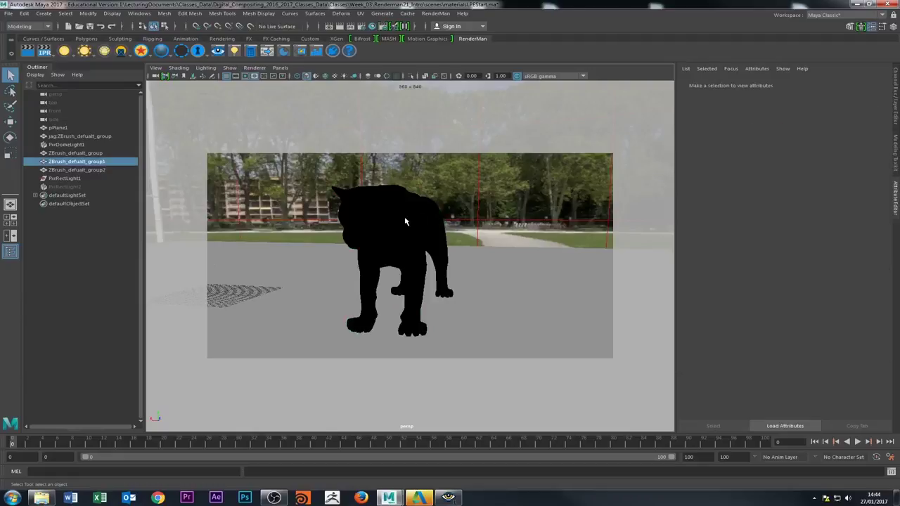
{"action": "left_click", "coordinate": [830, 320]}
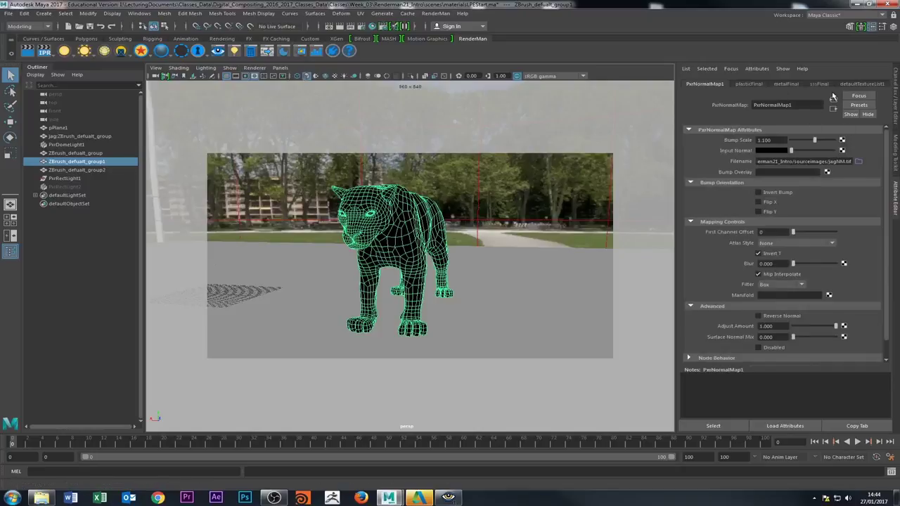
{"action": "left_click", "coordinate": [744, 83]}
{"action": "left_click", "coordinate": [704, 84]}
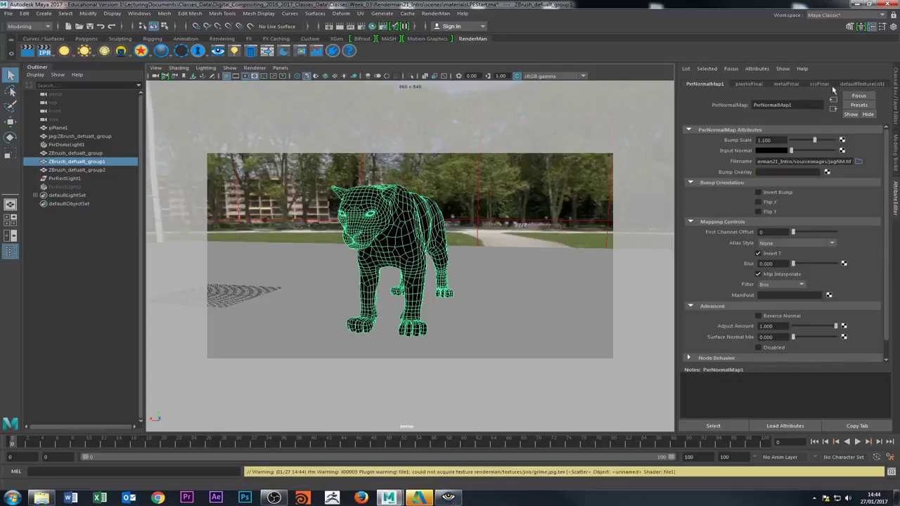
{"action": "left_click", "coordinate": [843, 151]}
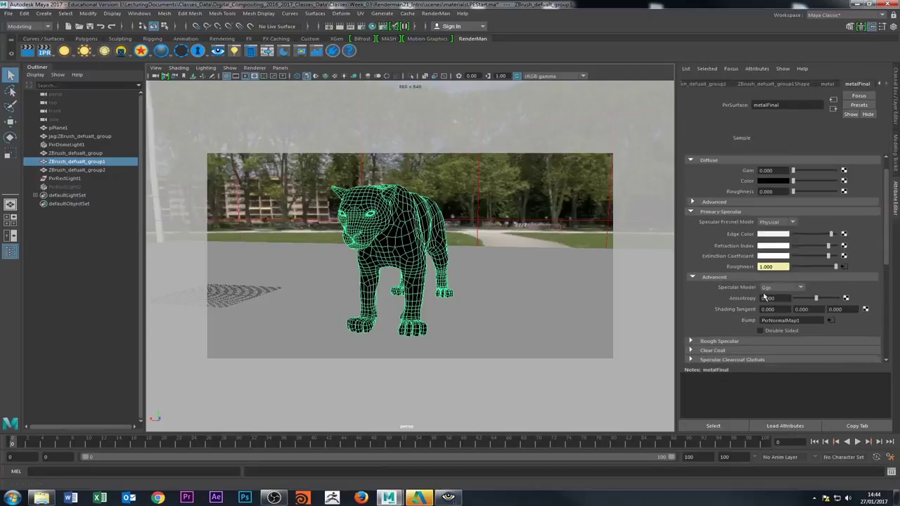
Set the Repeat UV of the scratches roughness texture to 0.5 by 0.5 and render the jaguar from a front three-quarter angle
{"action": "left_click", "coordinate": [841, 285]}
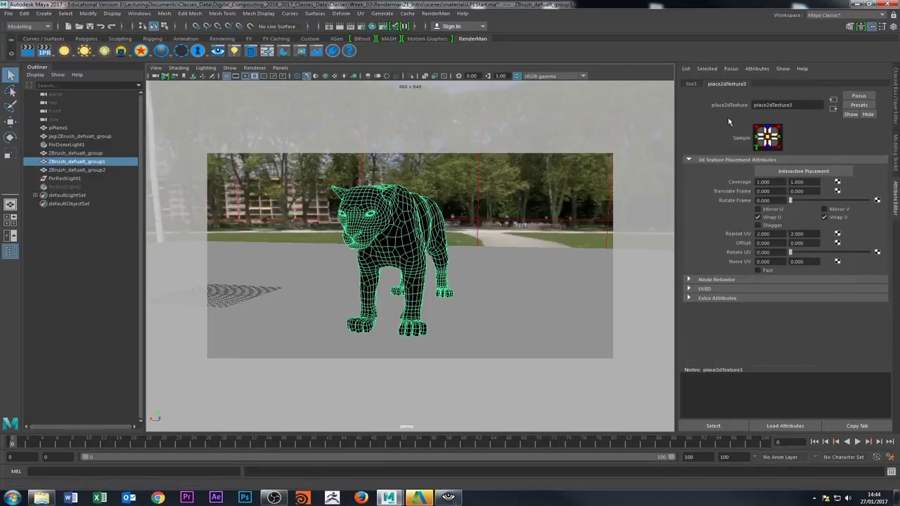
{"action": "left_click_drag", "start_coordinate": [771, 234], "coordinate": [724, 241]}
{"action": "type", "text": ".5"}
{"action": "key", "text": "Tab"}
{"action": "left_click_drag", "start_coordinate": [446, 305], "coordinate": [371, 238], "text": "alt"}
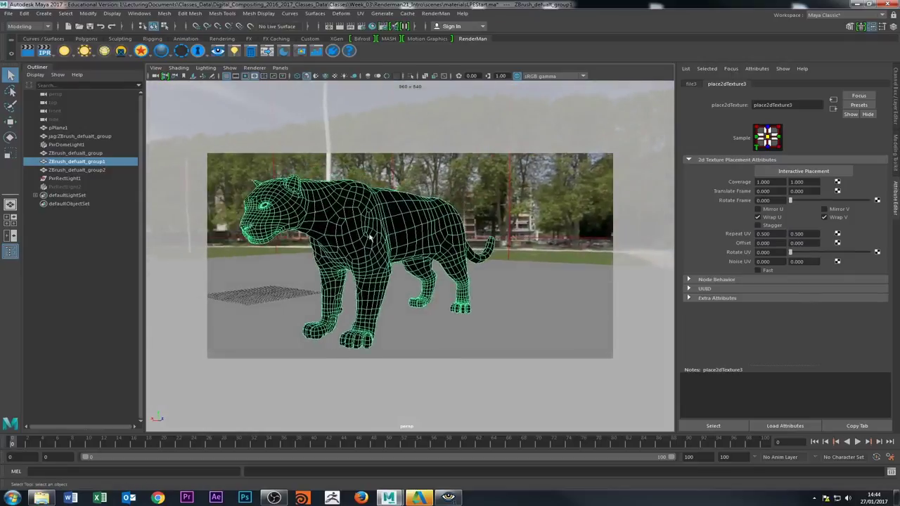
{"action": "left_click", "coordinate": [26, 51]}
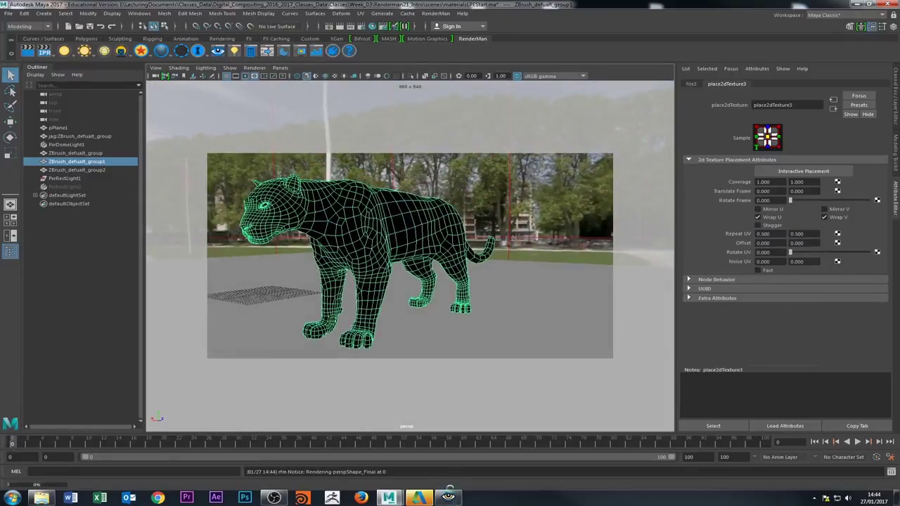
Examine the scratches on the jaguar's shoulder and flank up close in the new render
{"action": "scroll", "coordinate": [352, 215], "scroll_direction": "up", "scroll_amount": 1}
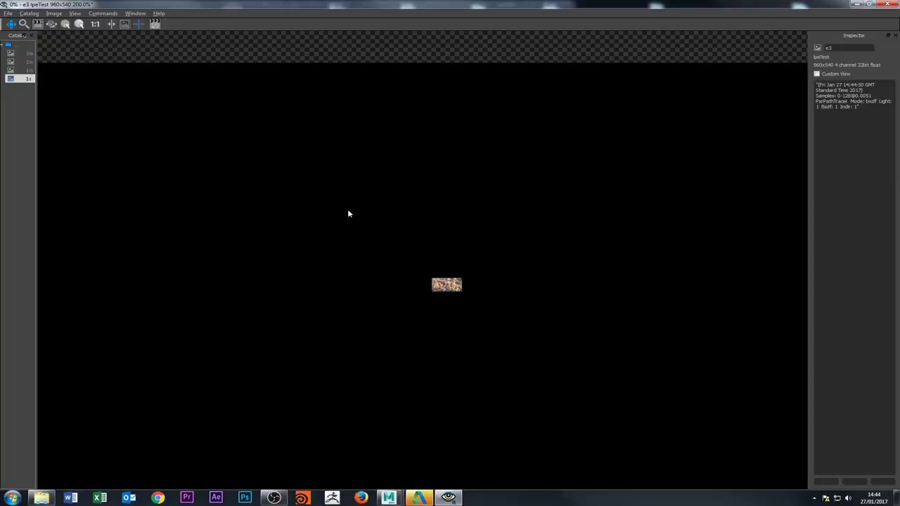
{"action": "scroll", "coordinate": [347, 208], "scroll_direction": "down", "scroll_amount": 1}
{"action": "scroll", "coordinate": [347, 208], "scroll_direction": "up", "scroll_amount": 1}
{"action": "scroll", "coordinate": [358, 220], "scroll_direction": "down", "scroll_amount": 1}
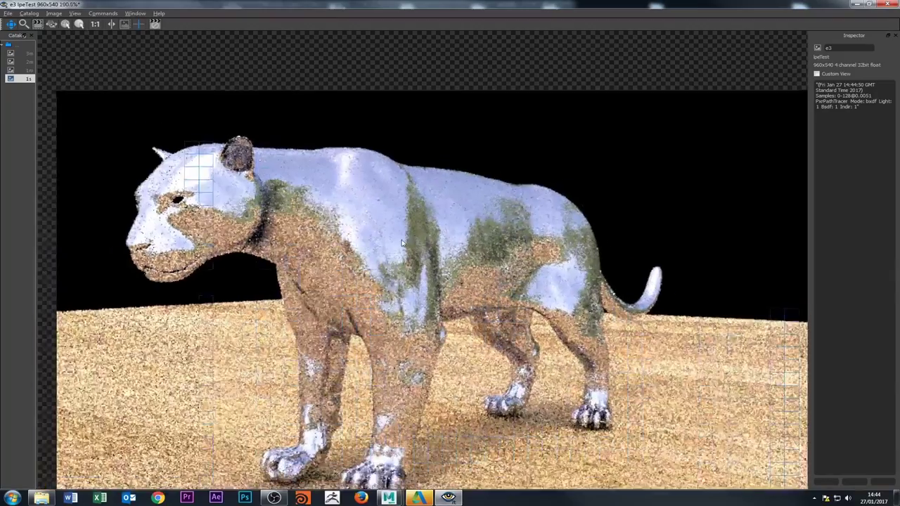
{"action": "right_click", "coordinate": [401, 243]}
{"action": "left_click", "coordinate": [358, 198]}
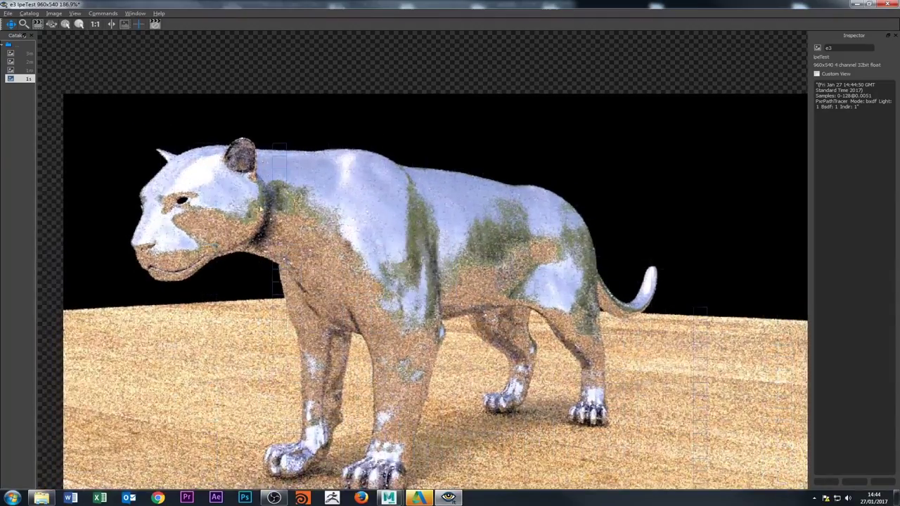
{"action": "scroll", "coordinate": [422, 217], "scroll_direction": "up", "scroll_amount": 1}
{"action": "scroll", "coordinate": [455, 227], "scroll_direction": "up", "scroll_amount": 1}
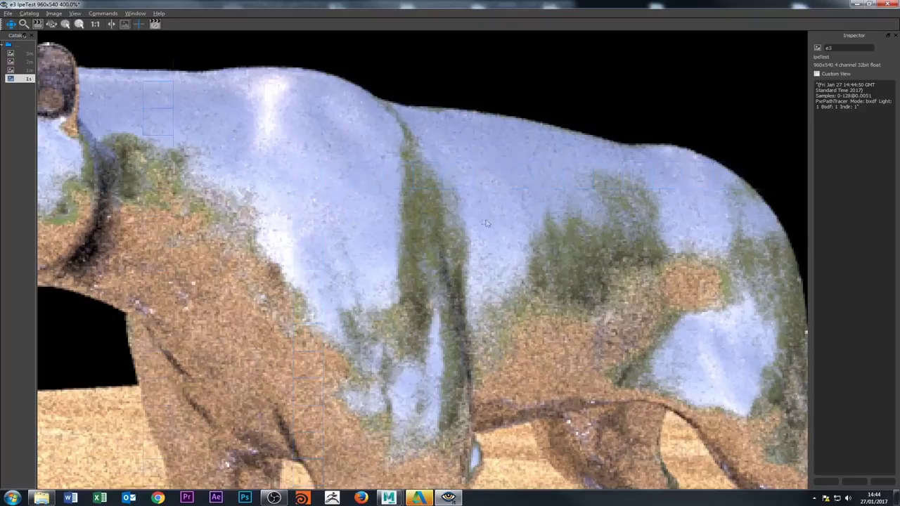
{"action": "scroll", "coordinate": [443, 214], "scroll_direction": "down", "scroll_amount": 1}
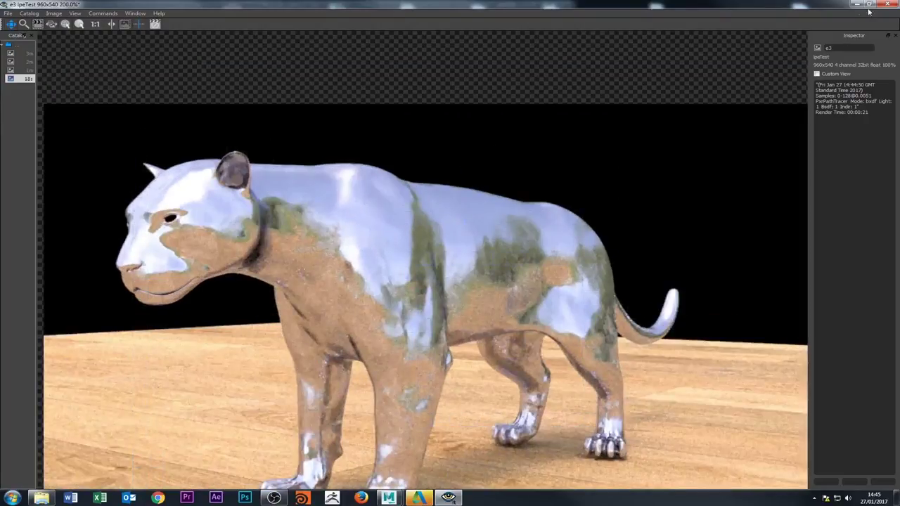
Return to the scratches roughness texture in Maya, set its Repeat UV to 2 by 2 and check the texture swatch
{"action": "left_click", "coordinate": [856, 6]}
{"action": "left_click", "coordinate": [797, 212]}
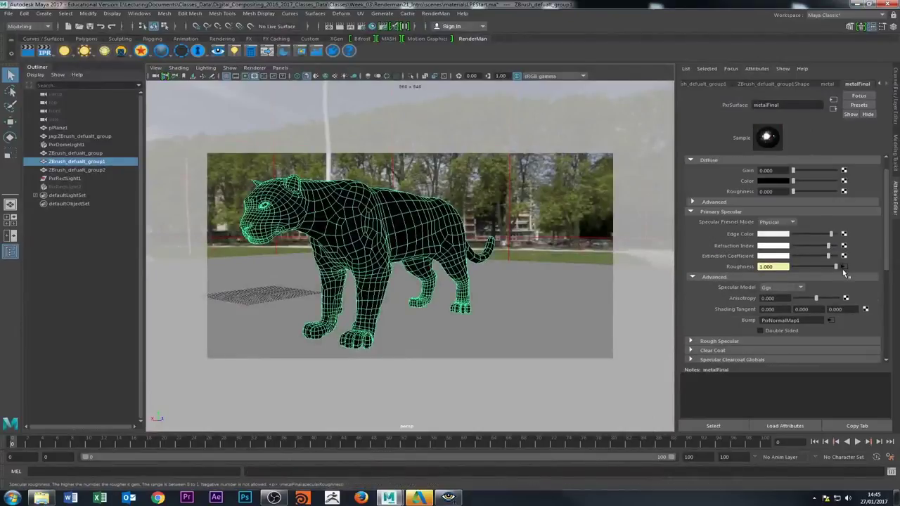
{"action": "left_click", "coordinate": [691, 85]}
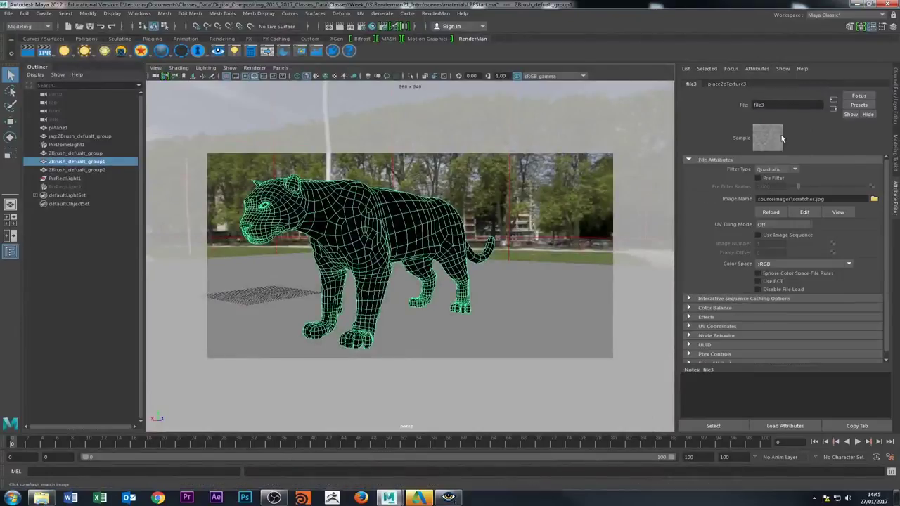
{"action": "left_click", "coordinate": [725, 85]}
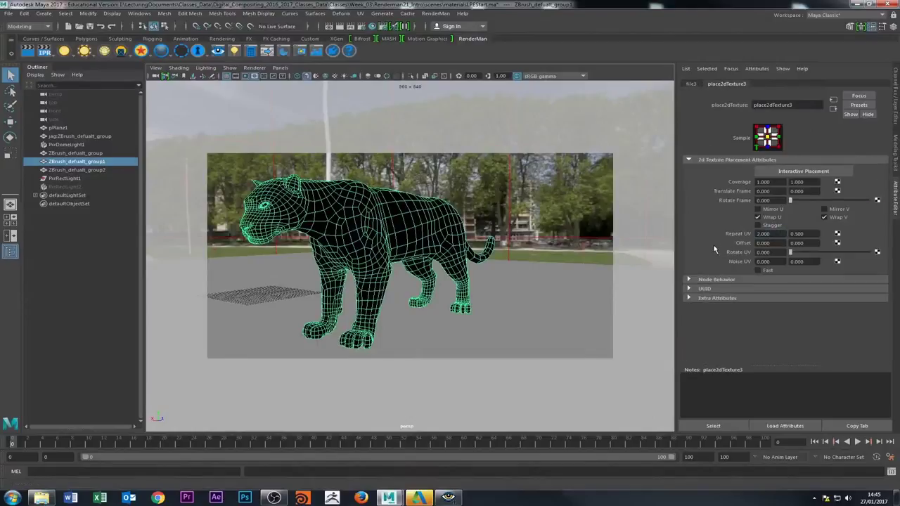
{"action": "left_click", "coordinate": [696, 84]}
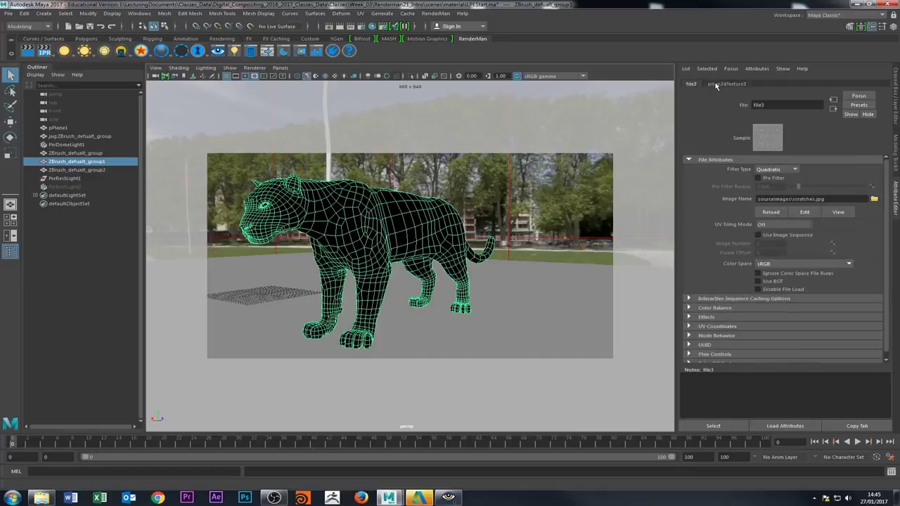
{"action": "left_click", "coordinate": [718, 85]}
{"action": "left_click", "coordinate": [693, 85]}
{"action": "left_click", "coordinate": [725, 85]}
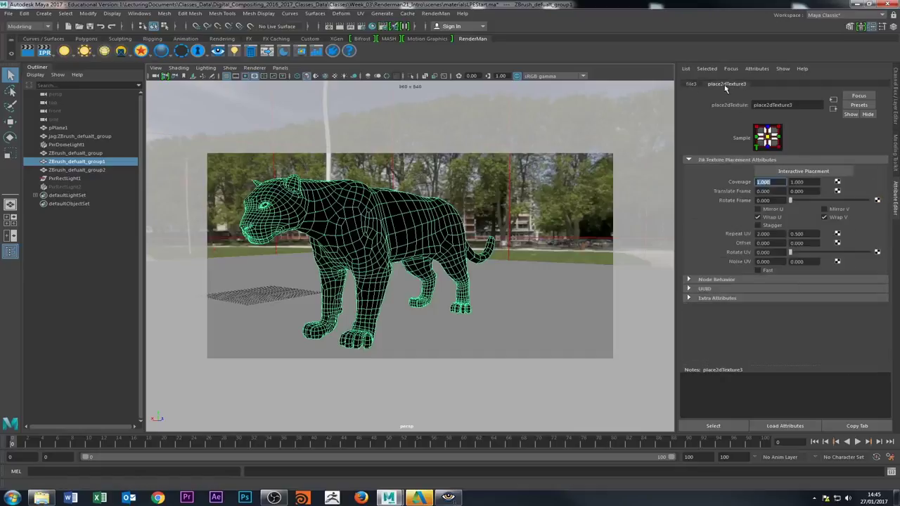
{"action": "left_click", "coordinate": [693, 85]}
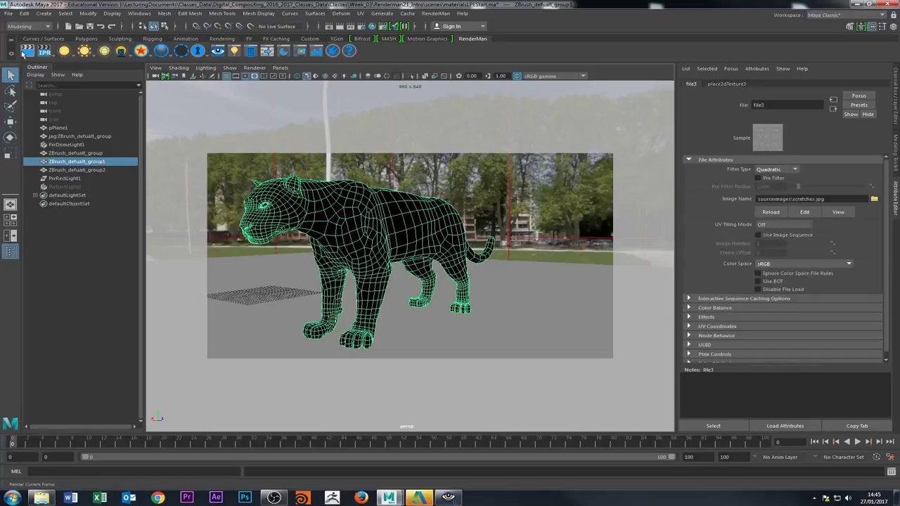
Render the jaguar again and compare the result with the preceding render in the catalog
{"action": "left_click", "coordinate": [26, 51]}
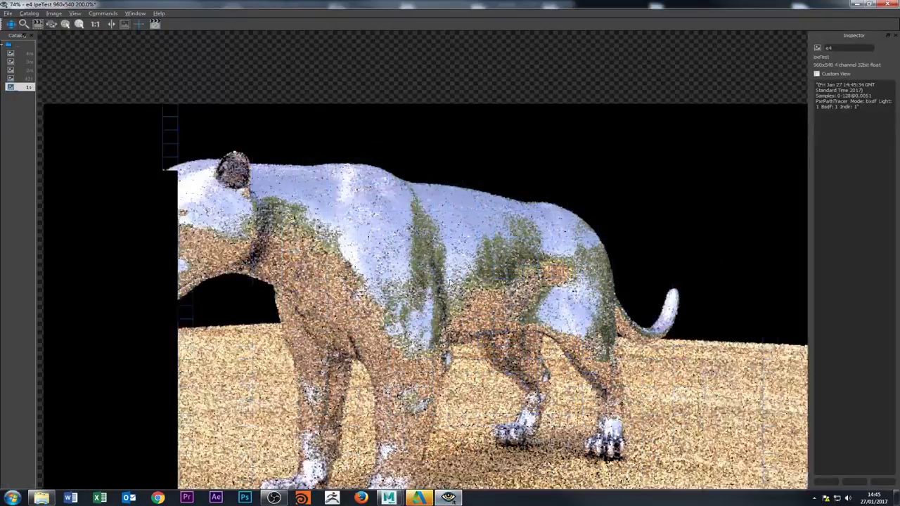
{"action": "scroll", "coordinate": [436, 256], "scroll_direction": "down", "scroll_amount": 1}
{"action": "scroll", "coordinate": [406, 257], "scroll_direction": "up", "scroll_amount": 1}
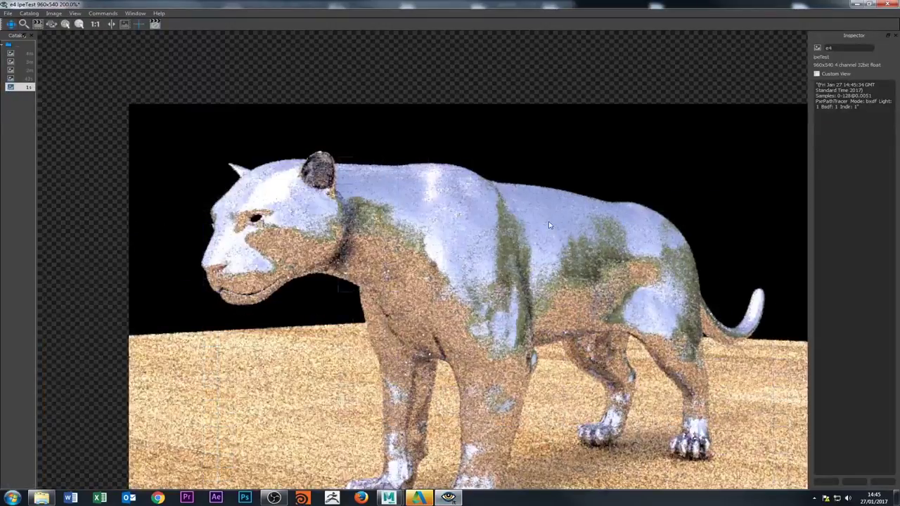
{"action": "left_click", "coordinate": [26, 81]}
{"action": "left_click", "coordinate": [26, 87]}
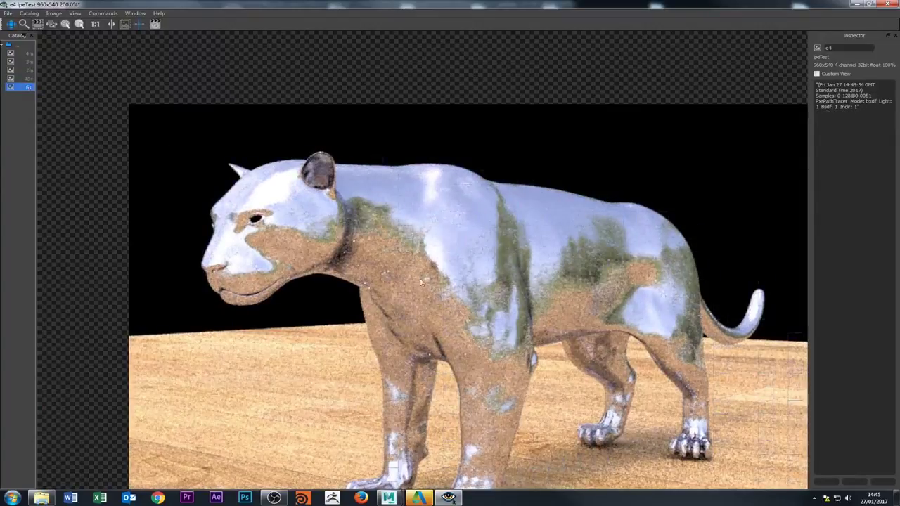
Inspect the scratches on the jaguar's head, chest and shoulder in the latest render
{"action": "scroll", "coordinate": [466, 243], "scroll_direction": "up", "scroll_amount": 1}
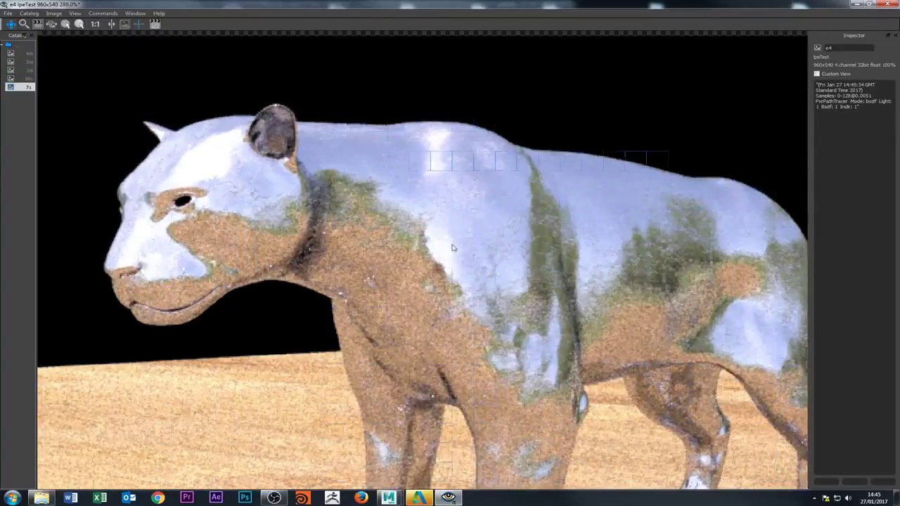
{"action": "scroll", "coordinate": [442, 257], "scroll_direction": "down", "scroll_amount": 1}
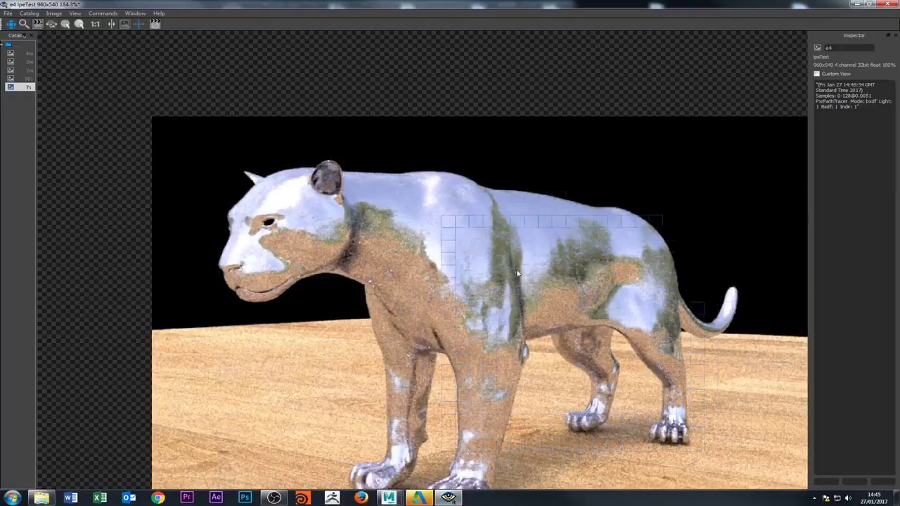
{"action": "scroll", "coordinate": [548, 295], "scroll_direction": "down", "scroll_amount": 1}
{"action": "scroll", "coordinate": [552, 296], "scroll_direction": "up", "scroll_amount": 2}
{"action": "scroll", "coordinate": [527, 289], "scroll_direction": "up", "scroll_amount": 1}
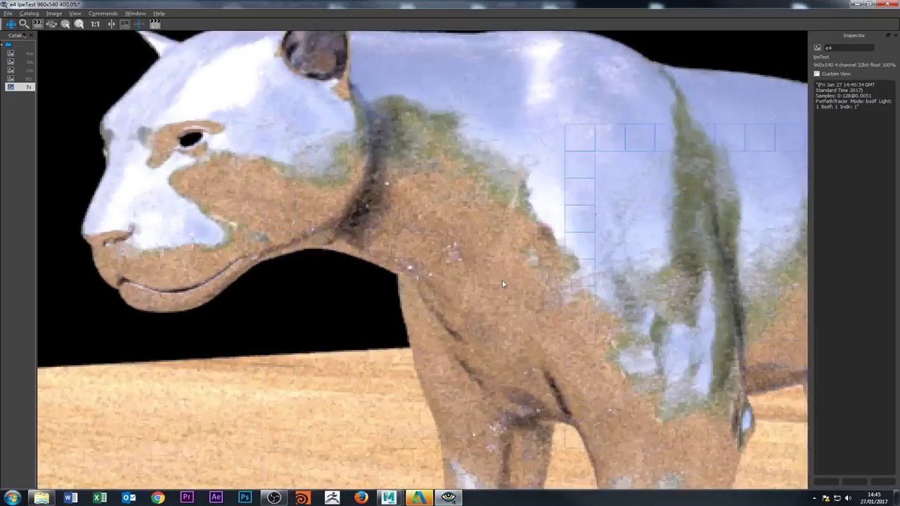
{"action": "scroll", "coordinate": [502, 284], "scroll_direction": "down", "scroll_amount": 1}
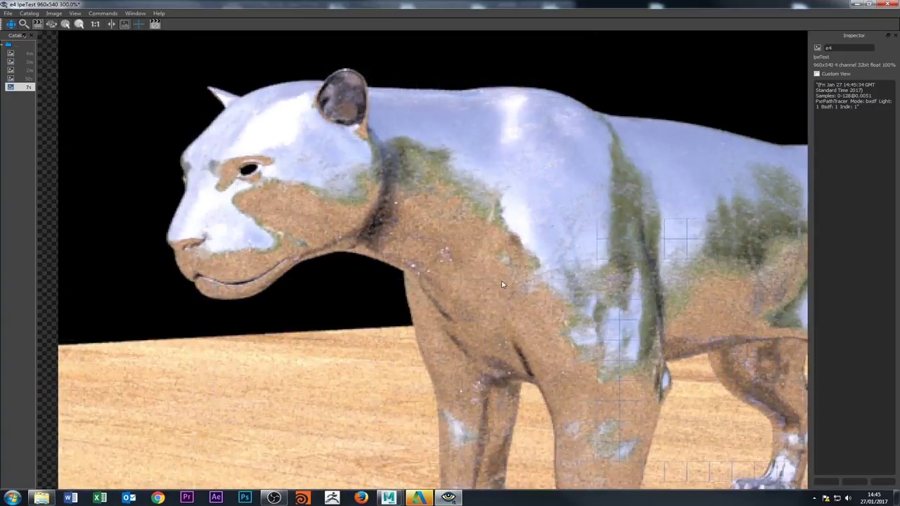
{"action": "scroll", "coordinate": [545, 261], "scroll_direction": "down", "scroll_amount": 1}
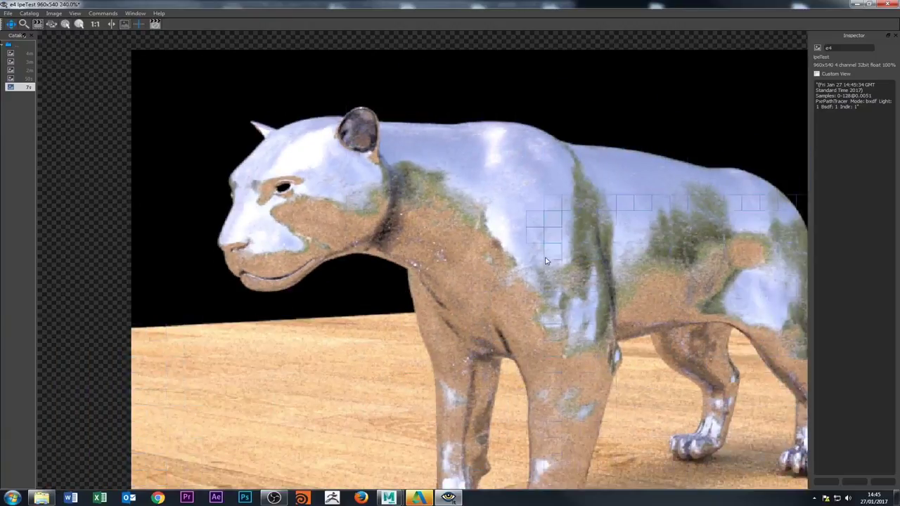
Return to Maya and review the scratches file driving metalFinal's Primary Specular Roughness, including its Repeat UV placement
{"action": "left_click", "coordinate": [859, 4]}
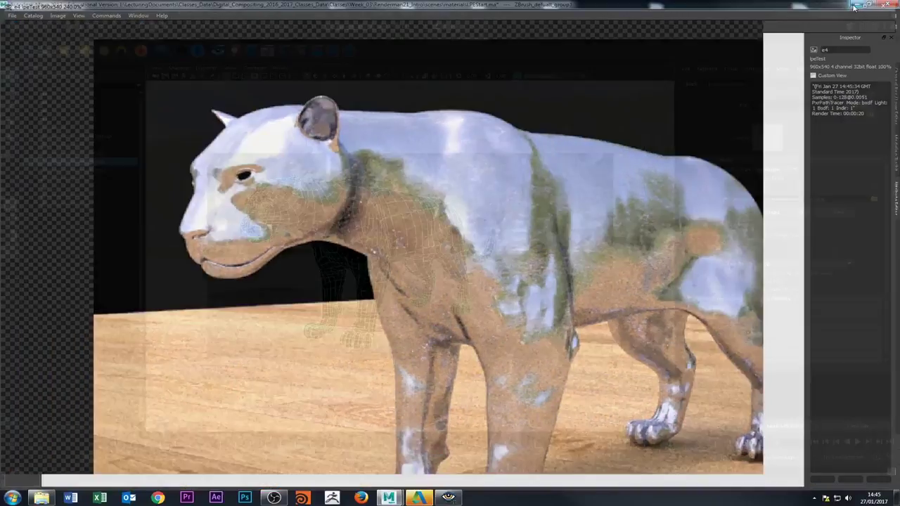
{"action": "left_click", "coordinate": [831, 340]}
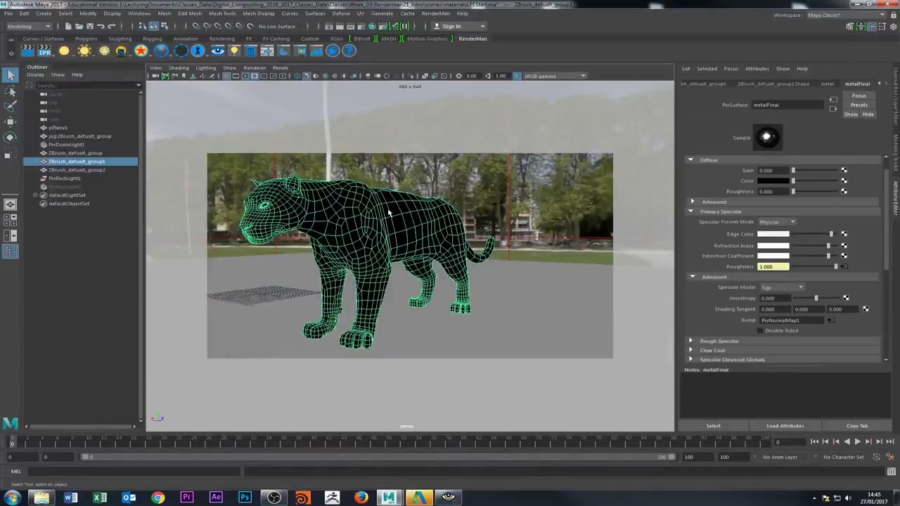
{"action": "left_click", "coordinate": [847, 270]}
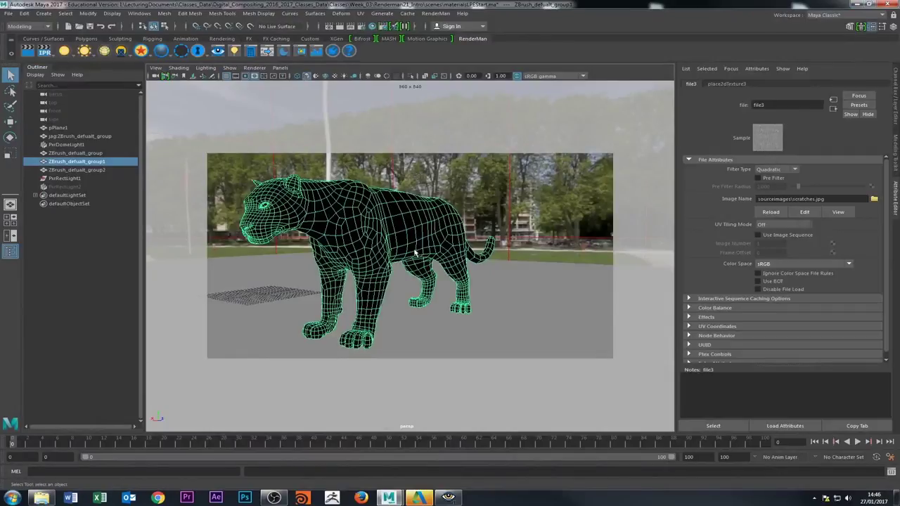
{"action": "left_click", "coordinate": [833, 108]}
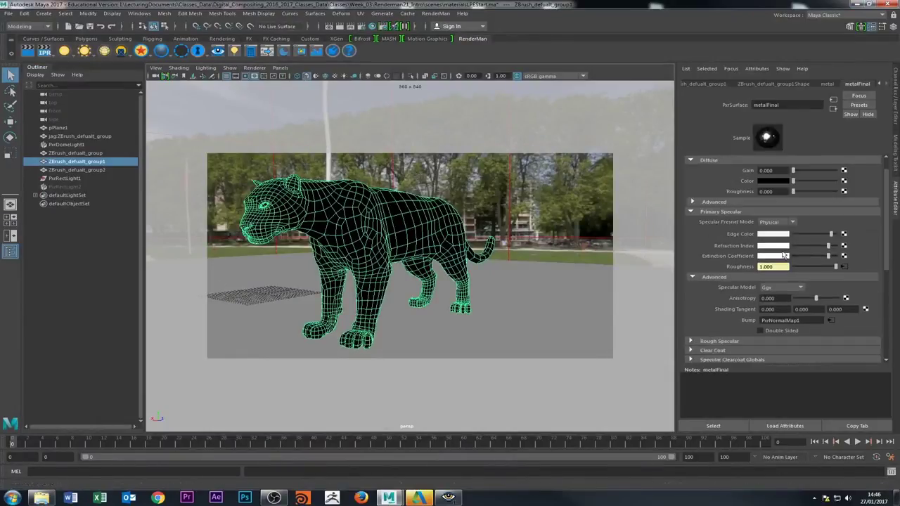
{"action": "left_click", "coordinate": [844, 267]}
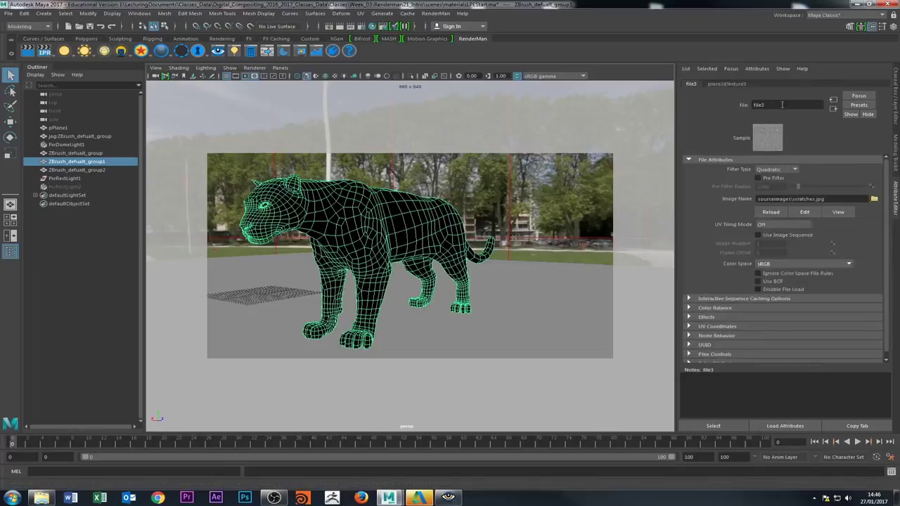
{"action": "left_click", "coordinate": [724, 84]}
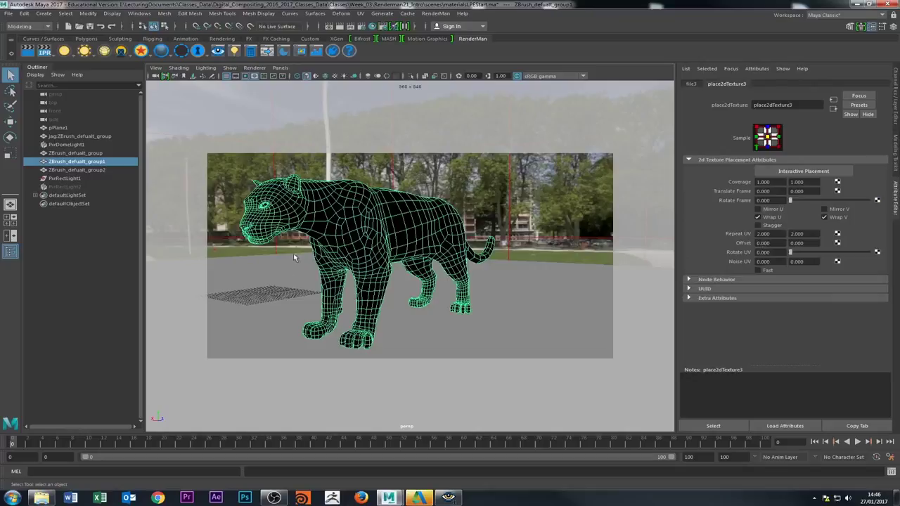
{"action": "left_click", "coordinate": [833, 107]}
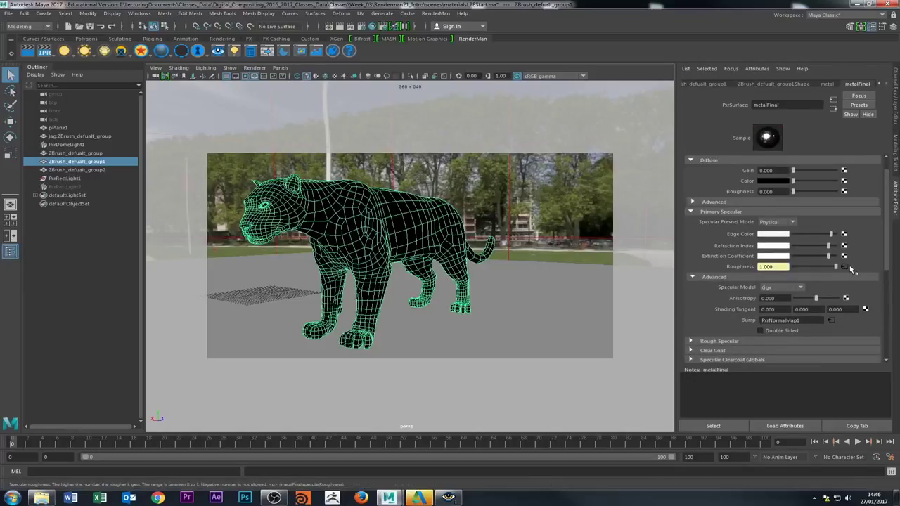
Open the scratches file driving metalFinal's Primary Specular Roughness and examine its Color Balance settings, including Alpha Is Luminance
{"action": "left_click", "coordinate": [844, 267]}
{"action": "left_click", "coordinate": [692, 85]}
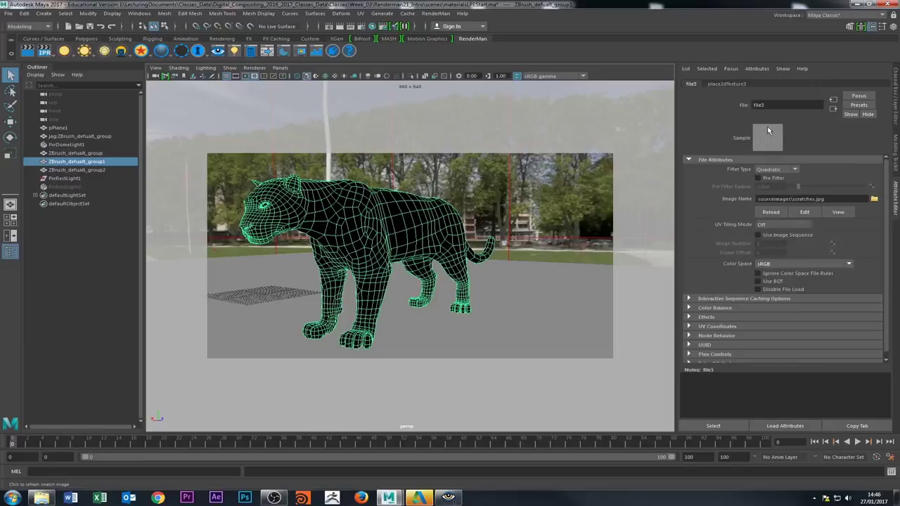
{"action": "scroll", "coordinate": [694, 313], "scroll_direction": "down", "scroll_amount": 1}
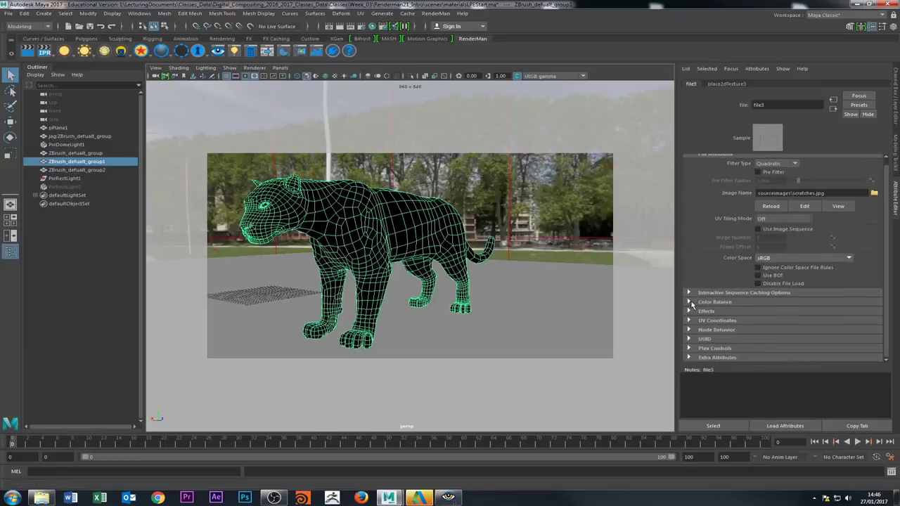
{"action": "left_click", "coordinate": [690, 301]}
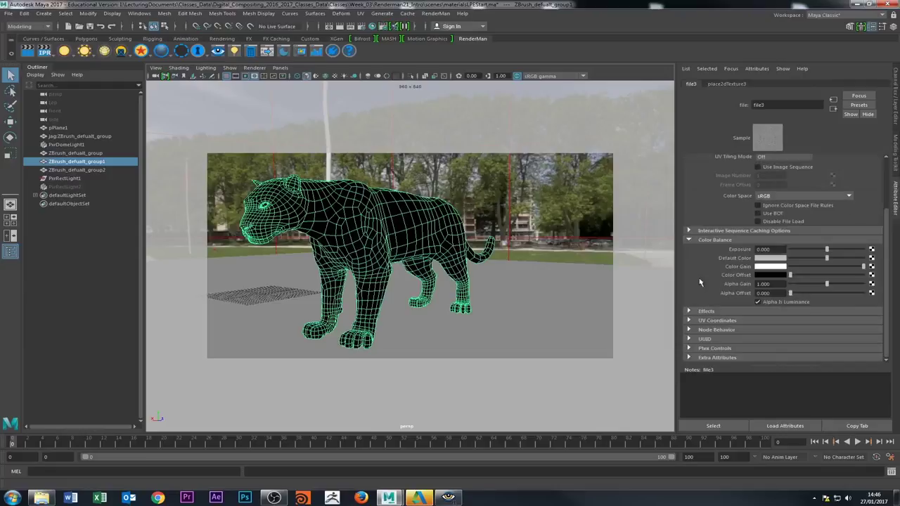
Render the jaguar again and compare the new image with the preceding render in the catalog
{"action": "left_click", "coordinate": [27, 50]}
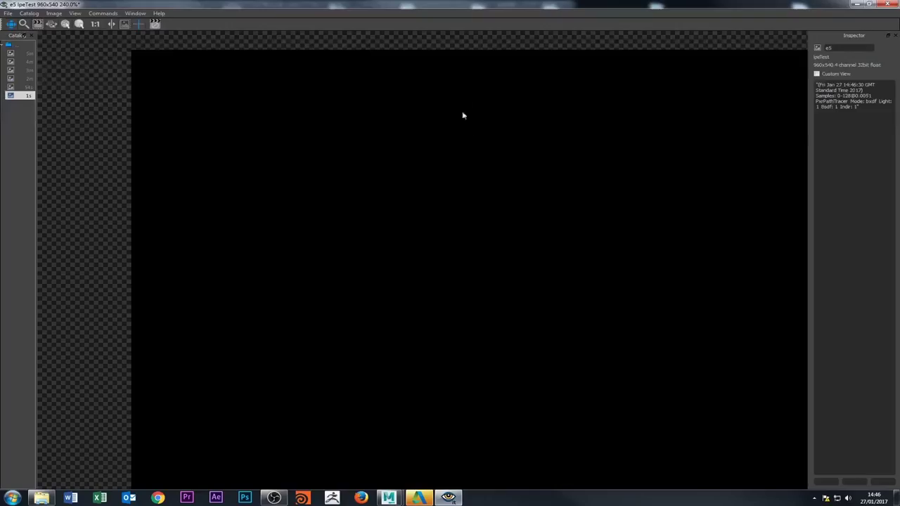
{"action": "left_click", "coordinate": [26, 87]}
{"action": "left_click", "coordinate": [27, 95]}
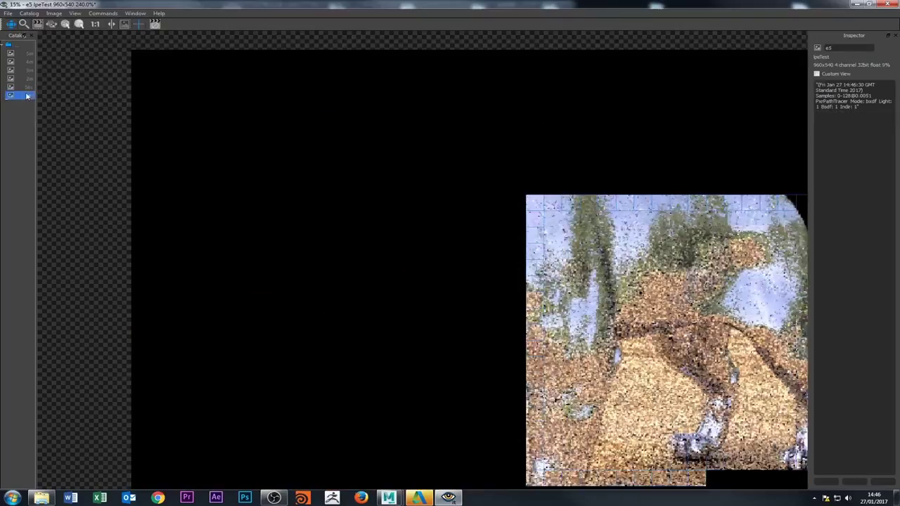
{"action": "left_click", "coordinate": [26, 87]}
{"action": "left_click", "coordinate": [27, 94]}
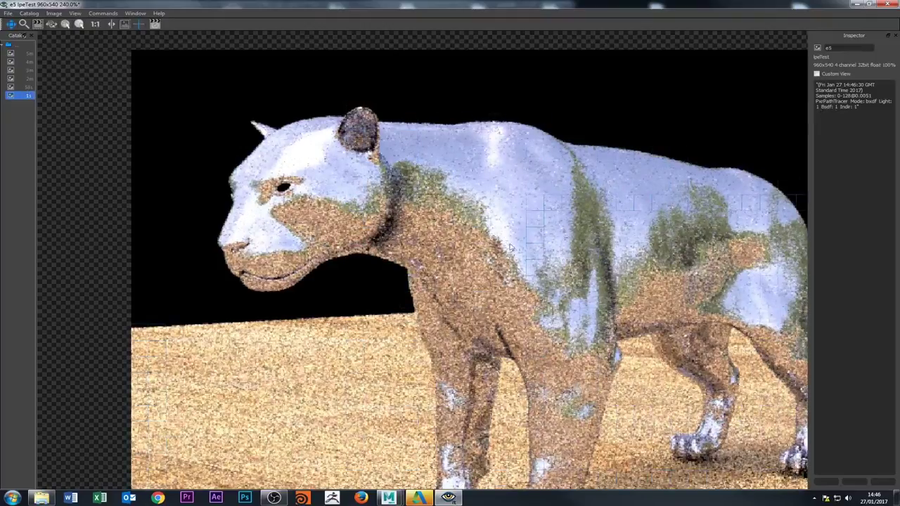
Inspect the roughness variation across the metal jaguar's head, shoulder and flank in the latest render
{"action": "scroll", "coordinate": [556, 231], "scroll_direction": "down", "scroll_amount": 5}
{"action": "scroll", "coordinate": [547, 244], "scroll_direction": "up", "scroll_amount": 5}
{"action": "scroll", "coordinate": [547, 244], "scroll_direction": "down", "scroll_amount": 4}
{"action": "scroll", "coordinate": [545, 243], "scroll_direction": "up", "scroll_amount": 3}
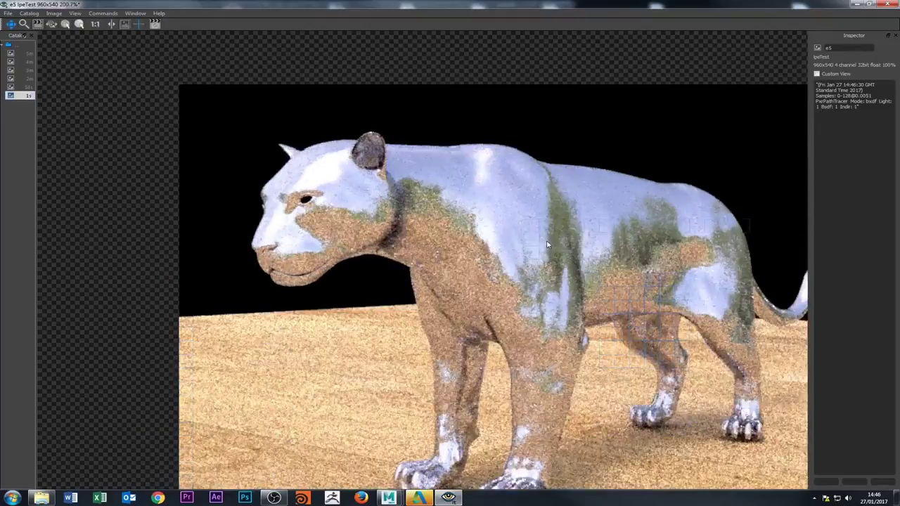
{"action": "scroll", "coordinate": [545, 243], "scroll_direction": "down", "scroll_amount": 1}
{"action": "scroll", "coordinate": [422, 210], "scroll_direction": "up", "scroll_amount": 2}
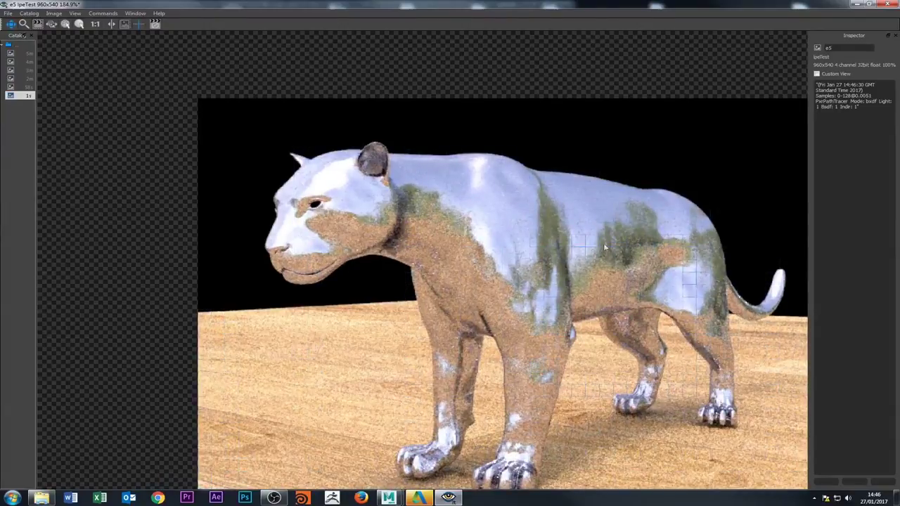
{"action": "scroll", "coordinate": [668, 242], "scroll_direction": "down", "scroll_amount": 5}
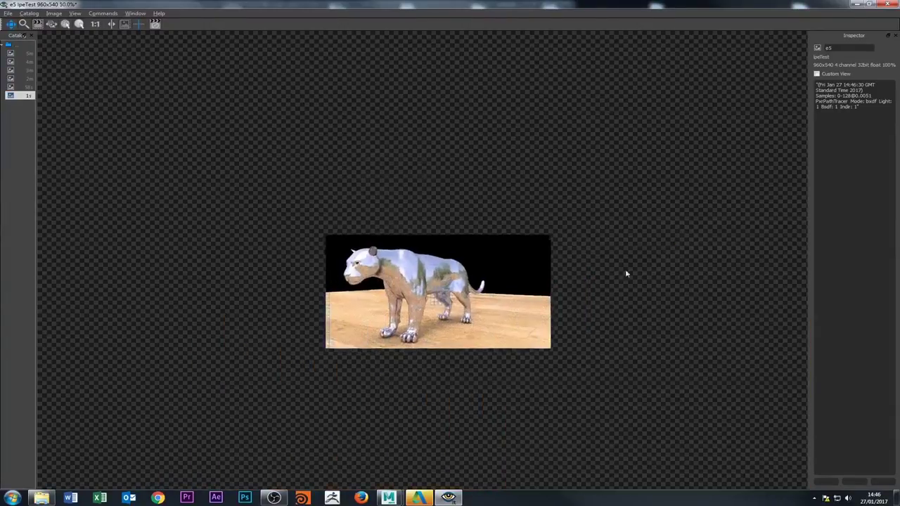
{"action": "scroll", "coordinate": [626, 273], "scroll_direction": "up", "scroll_amount": 7}
{"action": "scroll", "coordinate": [495, 211], "scroll_direction": "down", "scroll_amount": 1}
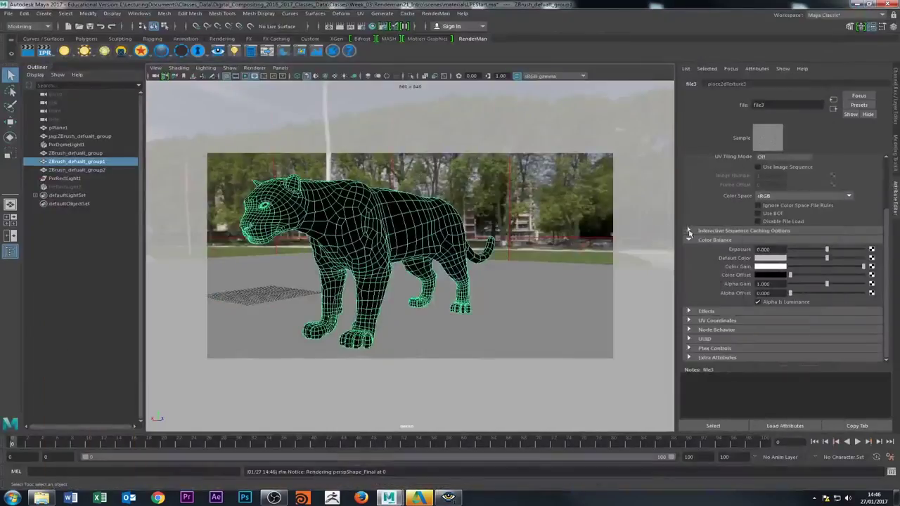
Disconnect the scratches texture from metalFinal's Primary Specular Roughness, render the jaguar and return to Maya
{"action": "left_click", "coordinate": [833, 99]}
{"action": "right_click", "coordinate": [743, 268]}
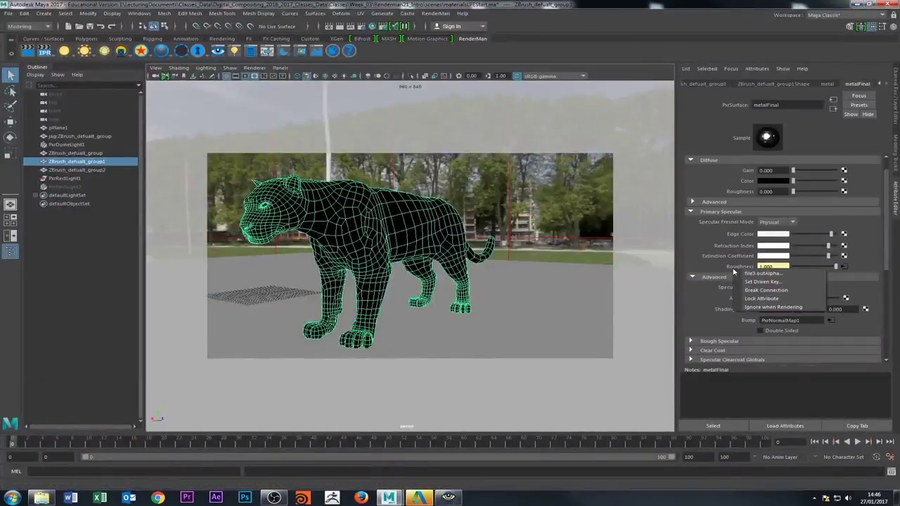
{"action": "left_click", "coordinate": [751, 291]}
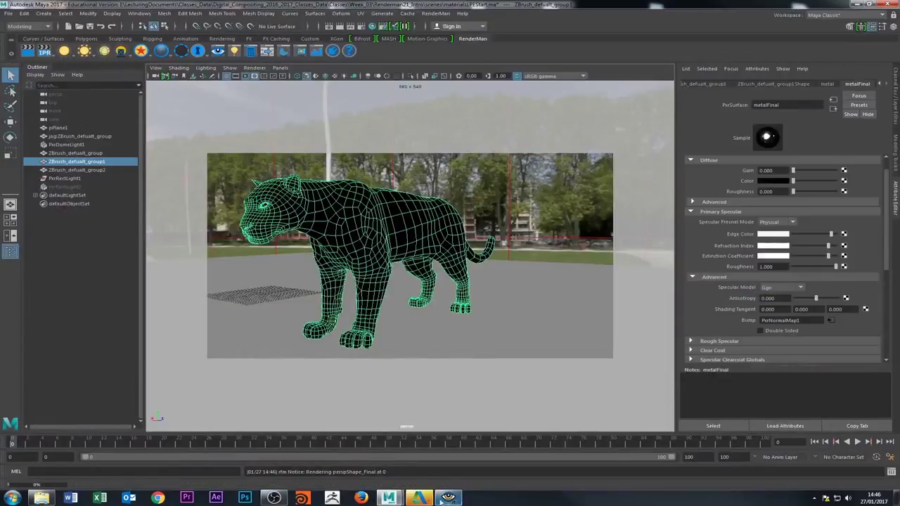
{"action": "left_click", "coordinate": [448, 497]}
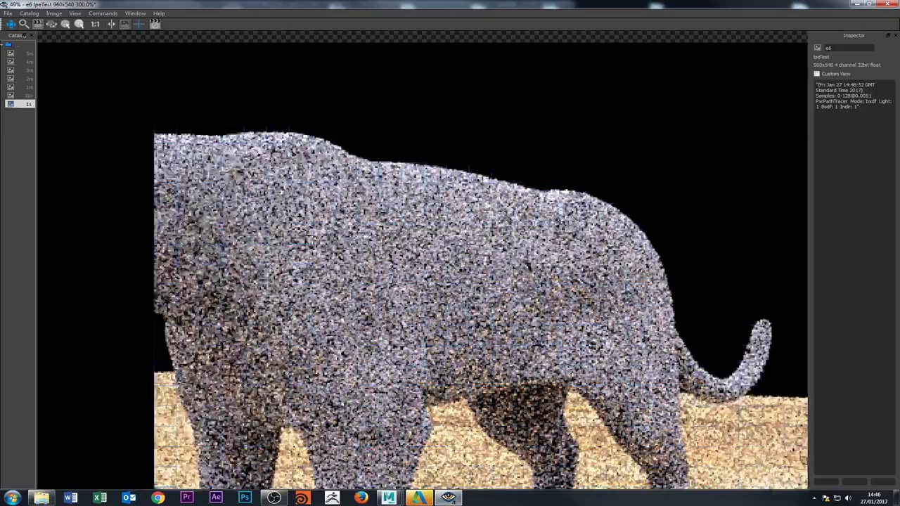
{"action": "scroll", "coordinate": [492, 252], "scroll_direction": "down", "scroll_amount": 2}
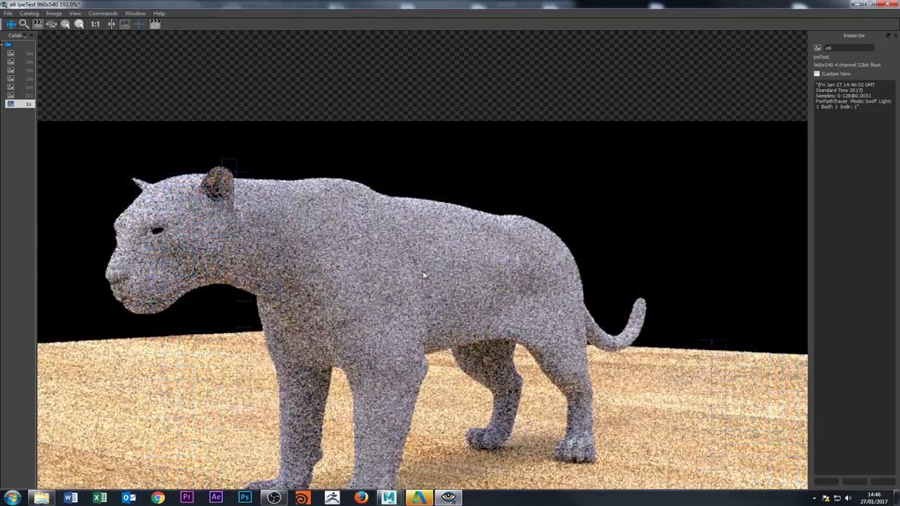
{"action": "left_click", "coordinate": [871, 7]}
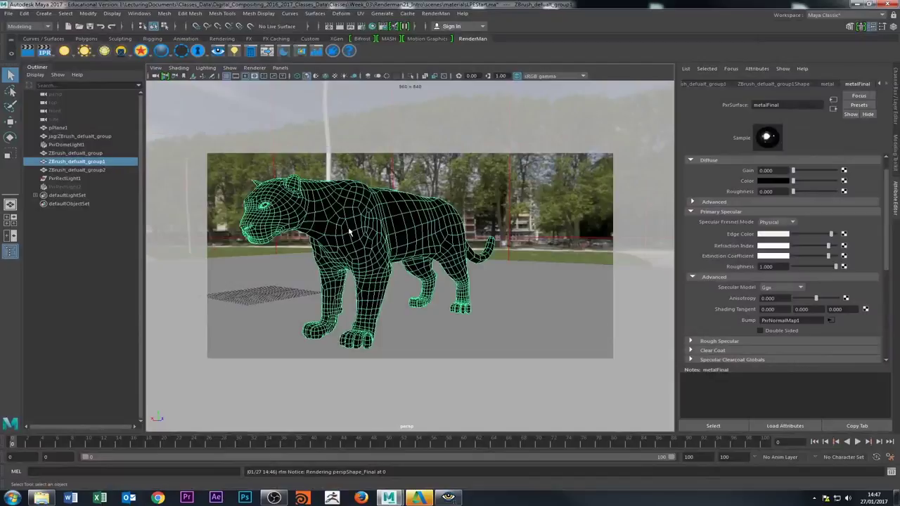
Refresh the metalFinal sample, set its Primary Specular Roughness to 0.192 and render the jaguar
{"action": "left_click", "coordinate": [773, 139]}
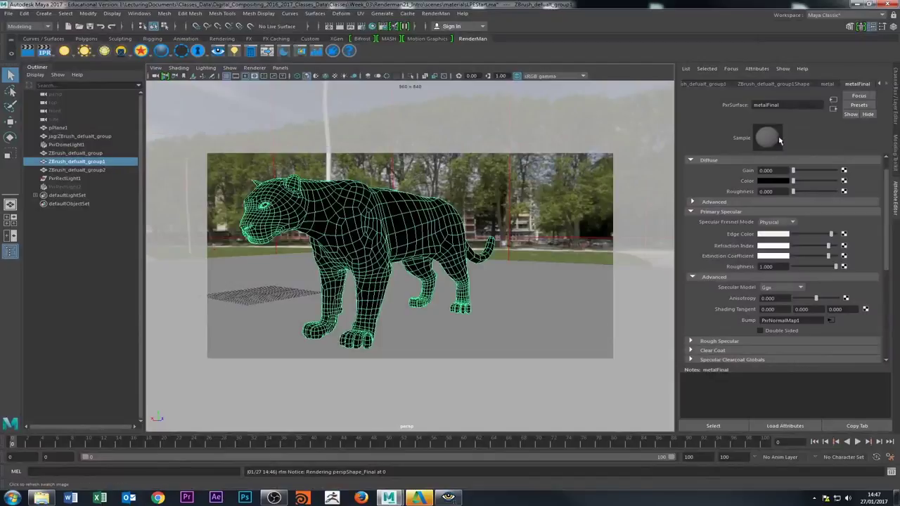
{"action": "left_click_drag", "start_coordinate": [835, 267], "coordinate": [800, 267]}
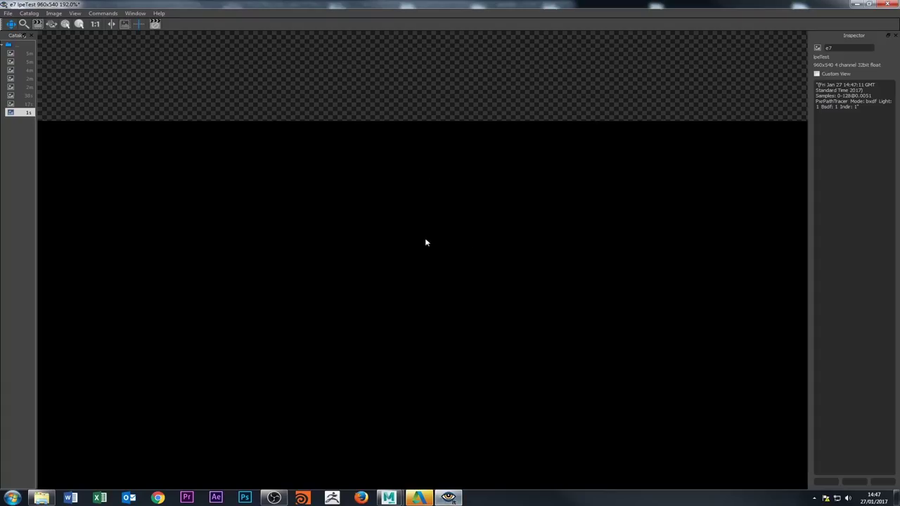
{"action": "scroll", "coordinate": [306, 215], "scroll_direction": "up", "scroll_amount": 2}
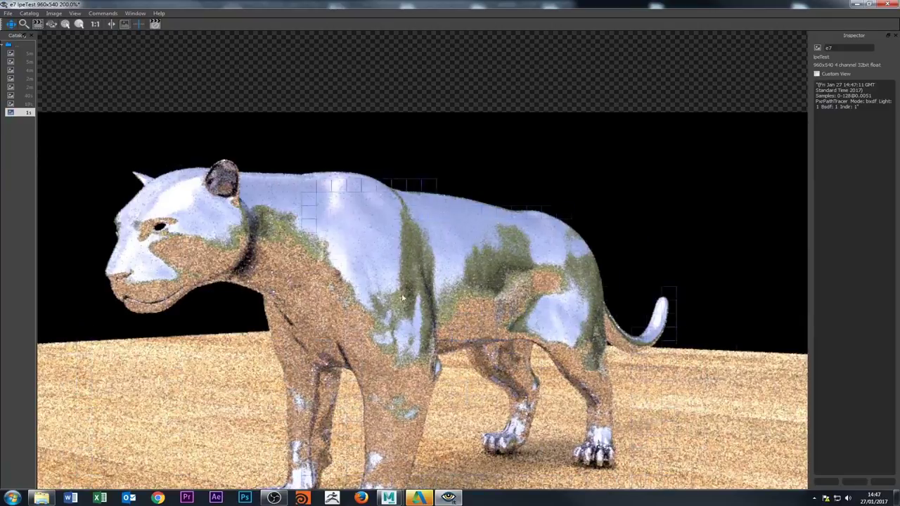
Compare the uniform-roughness render with the earlier scratches-textured render, examining the jaguar's shoulder and flank up close
{"action": "left_click", "coordinate": [18, 95]}
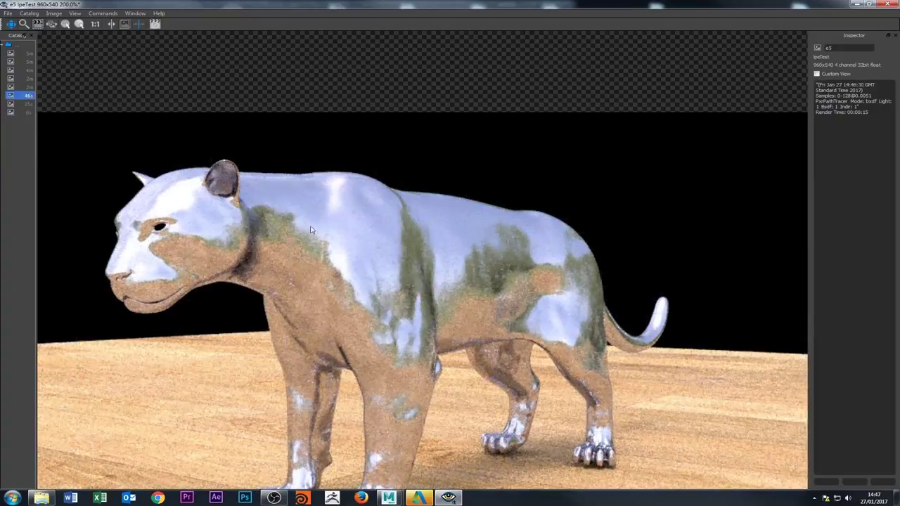
{"action": "left_click", "coordinate": [31, 105]}
{"action": "key", "text": "Up"}
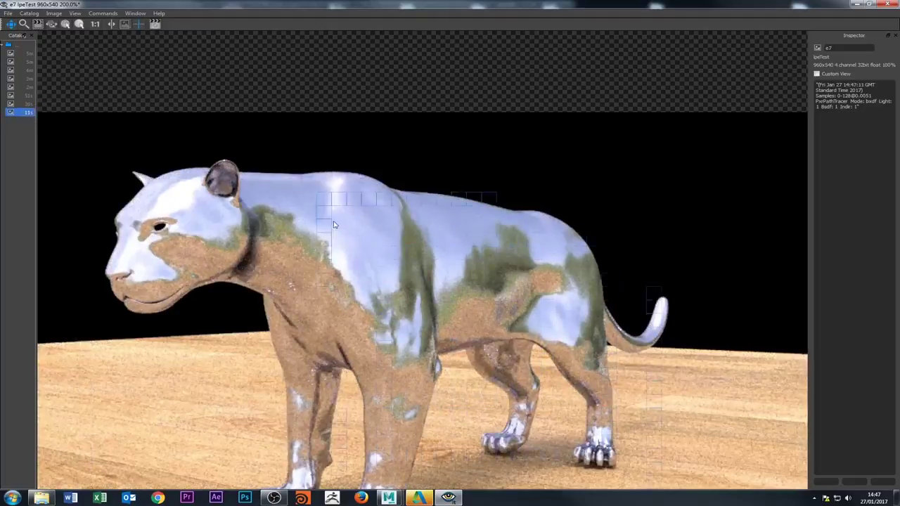
{"action": "left_click", "coordinate": [25, 96]}
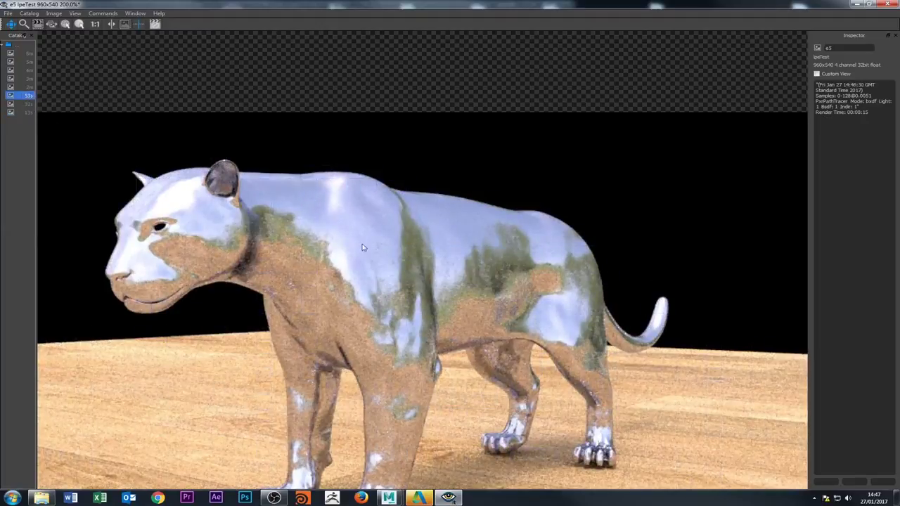
{"action": "scroll", "coordinate": [524, 248], "scroll_direction": "up", "scroll_amount": 2}
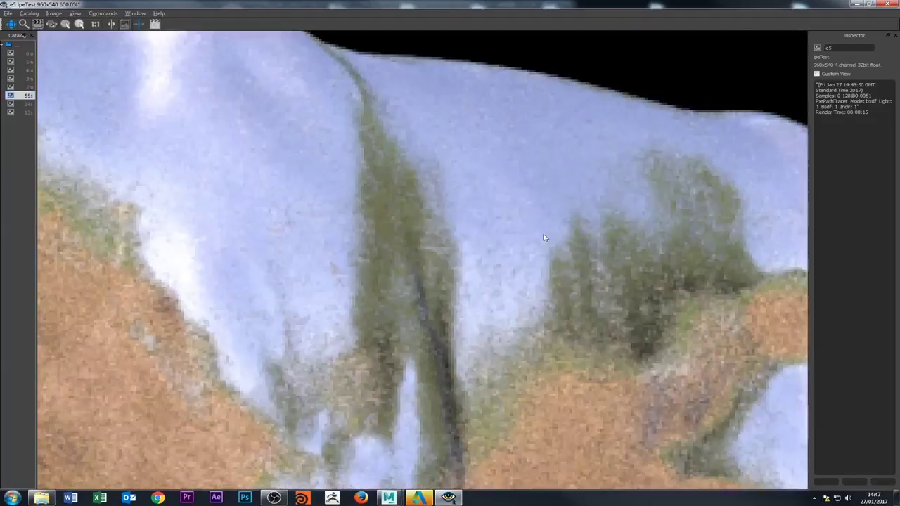
{"action": "scroll", "coordinate": [617, 220], "scroll_direction": "down", "scroll_amount": 2}
{"action": "left_click", "coordinate": [24, 104]}
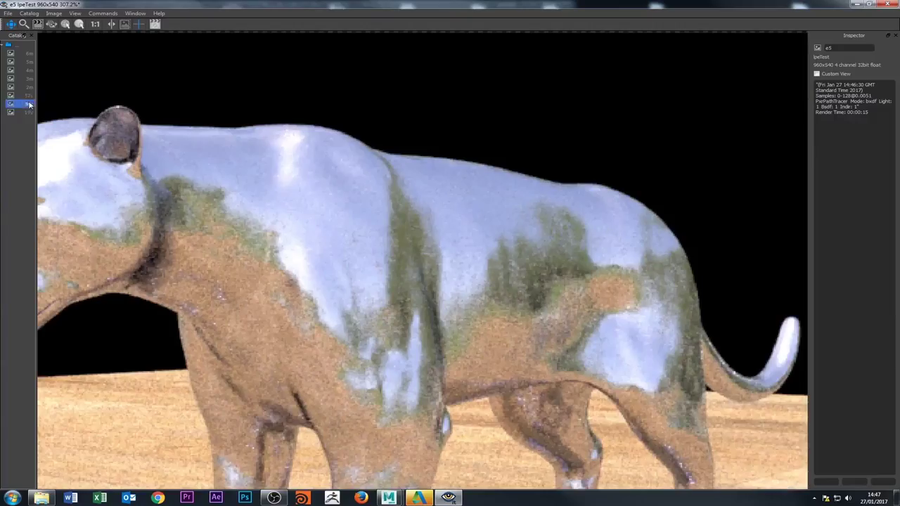
{"action": "left_click", "coordinate": [24, 112]}
{"action": "key", "text": "Home"}
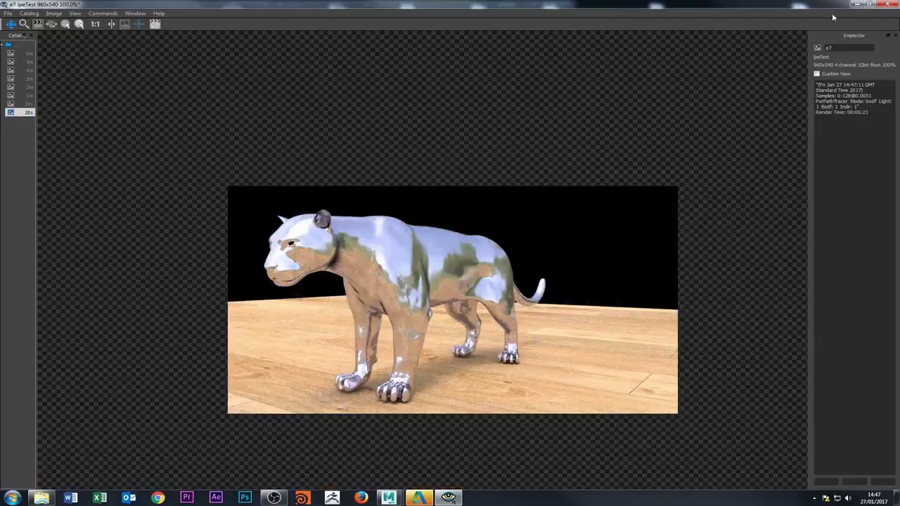
Return to Maya and undo the roughness edits until the scratches texture is reconnected to metalFinal's Roughness
{"action": "left_click", "coordinate": [858, 4]}
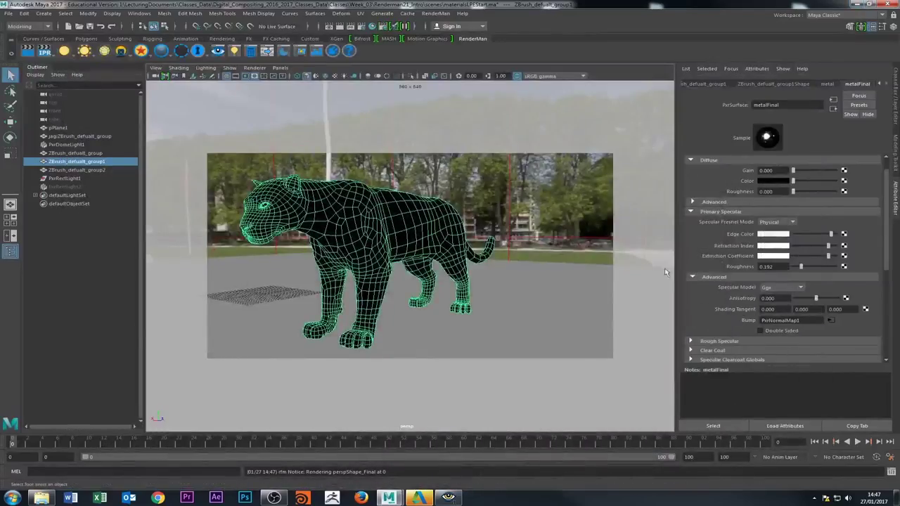
{"action": "key", "text": "ctrl+z"}
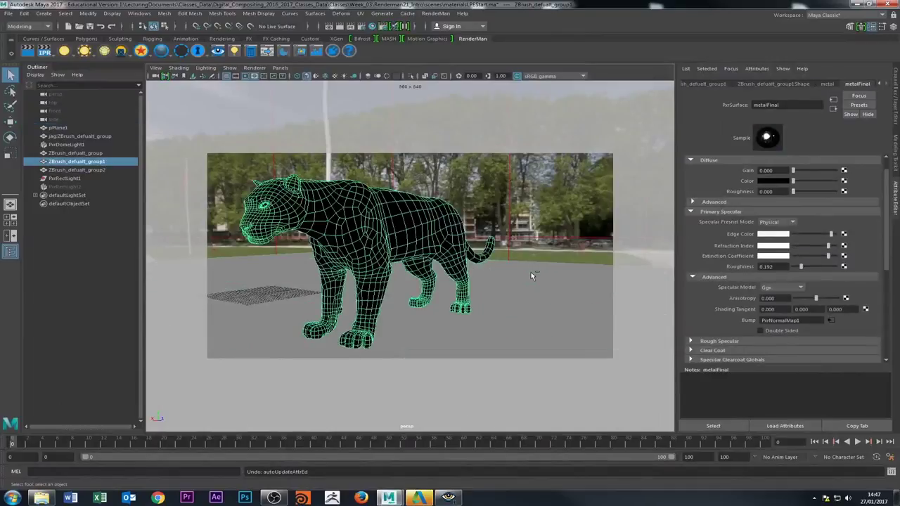
{"action": "key", "text": "ctrl+z"}
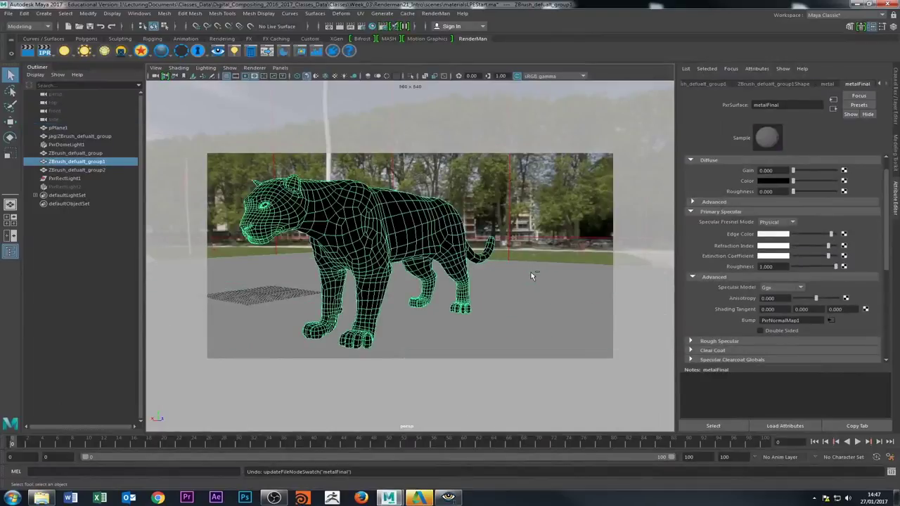
{"action": "key", "text": "ctrl+z"}
{"action": "key", "text": "ctrl+z"}
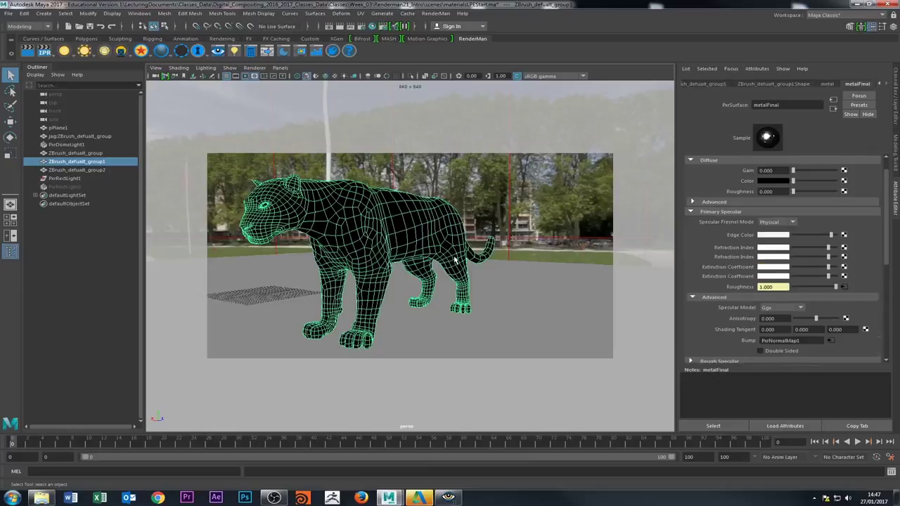
Hide the metal display layer and show the glass display layer
{"action": "left_click_drag", "start_coordinate": [516, 210], "coordinate": [478, 211], "text": "alt"}
{"action": "left_click", "coordinate": [896, 101]}
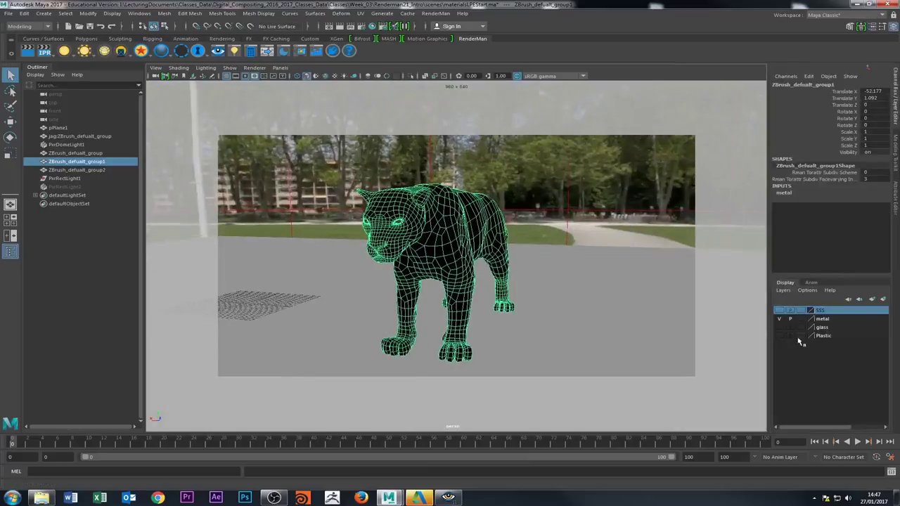
{"action": "left_click", "coordinate": [781, 319]}
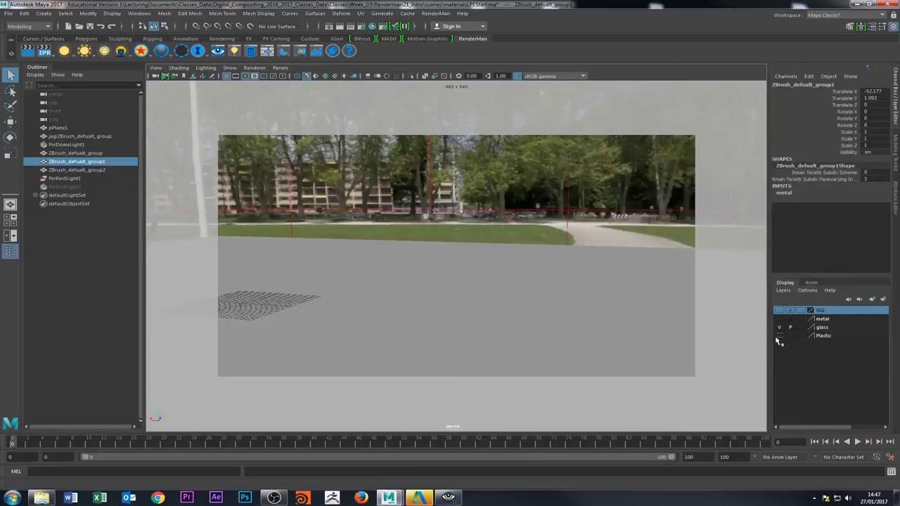
Select the glass jaguar and review the Primary Specular and Glass attributes of its tintedGlassFinal material
{"action": "left_click_drag", "start_coordinate": [357, 308], "coordinate": [422, 341], "text": "alt"}
{"action": "left_click", "coordinate": [464, 232]}
{"action": "left_click", "coordinate": [895, 158]}
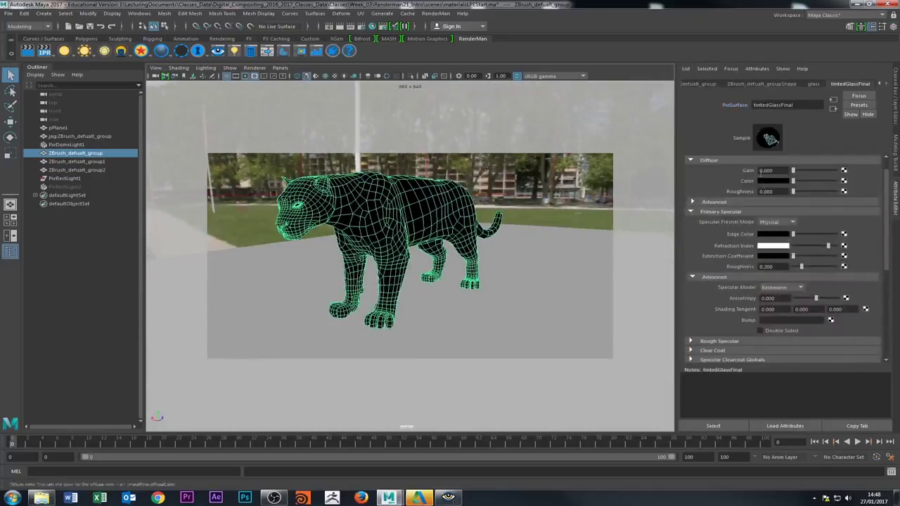
{"action": "scroll", "coordinate": [748, 231], "scroll_direction": "down", "scroll_amount": 2}
{"action": "scroll", "coordinate": [747, 239], "scroll_direction": "down", "scroll_amount": 4}
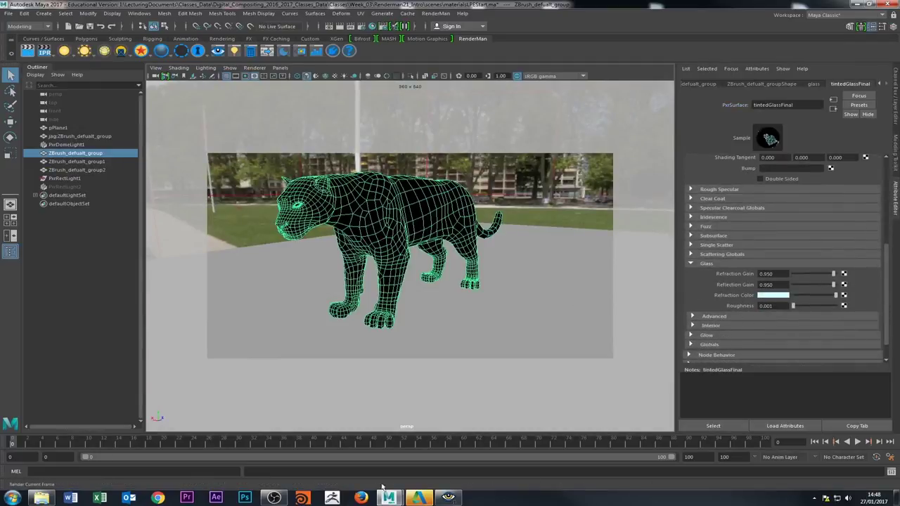
Render the tinted glass jaguar and inspect its refractions and reflections in the new image
{"action": "left_click", "coordinate": [448, 497]}
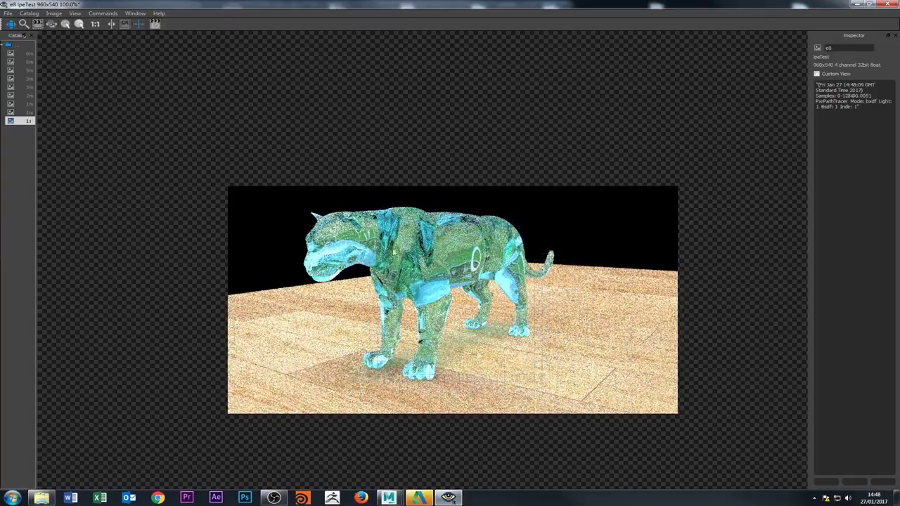
{"action": "scroll", "coordinate": [338, 250], "scroll_direction": "up", "scroll_amount": 3}
{"action": "scroll", "coordinate": [404, 239], "scroll_direction": "down", "scroll_amount": 1}
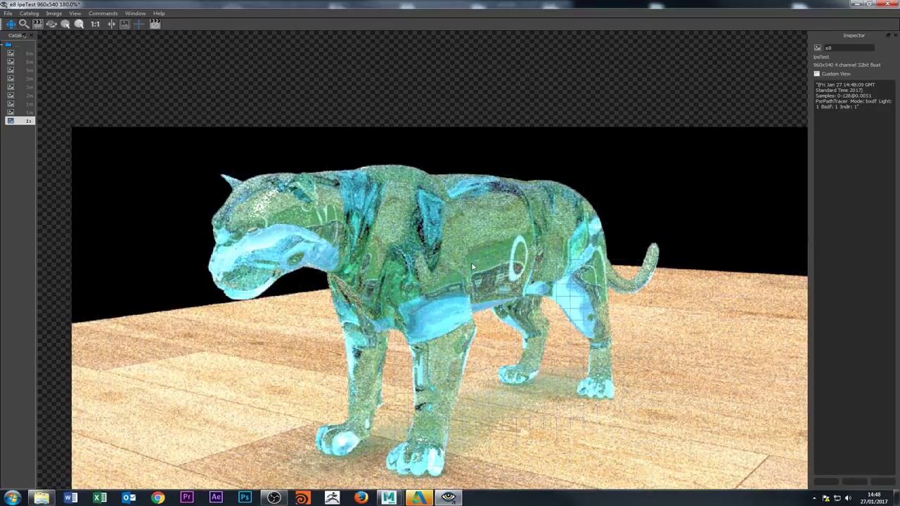
{"action": "scroll", "coordinate": [506, 317], "scroll_direction": "down", "scroll_amount": 1}
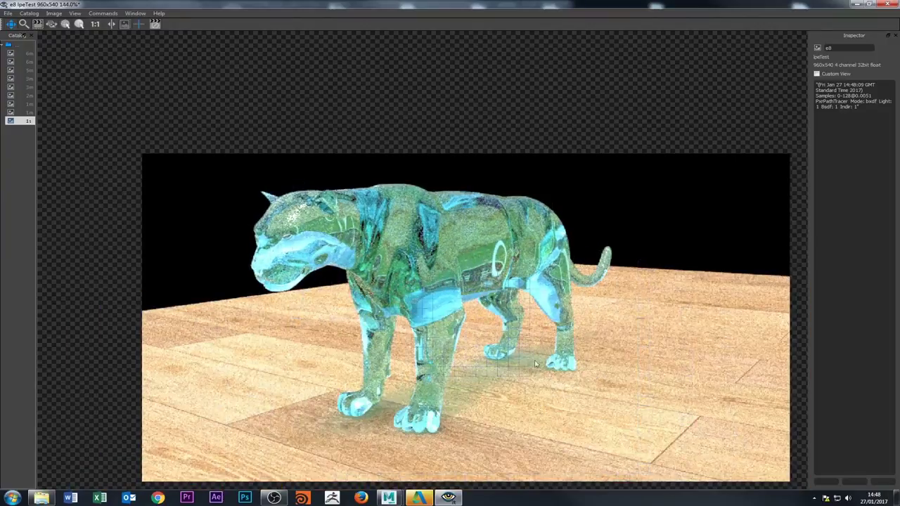
Return to Maya, hide the glass display layer, show the Plastic layer and reframe the view on the red jaguar
{"action": "scroll", "coordinate": [534, 364], "scroll_direction": "up", "scroll_amount": 2}
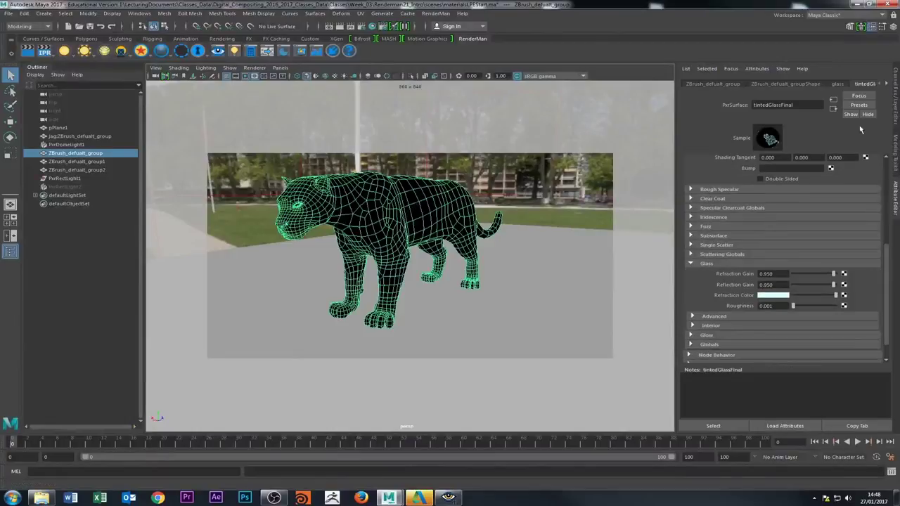
{"action": "left_click", "coordinate": [892, 123]}
{"action": "left_click", "coordinate": [779, 327]}
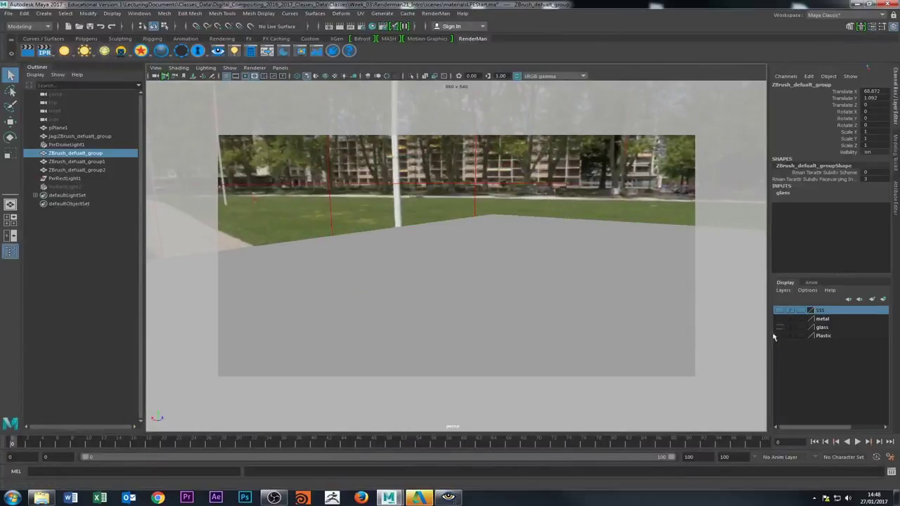
{"action": "left_click", "coordinate": [781, 335]}
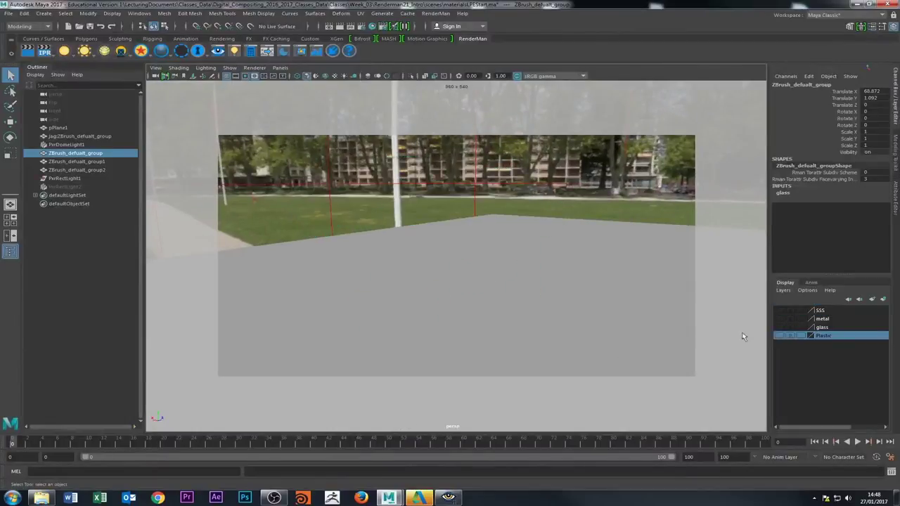
{"action": "left_click", "coordinate": [779, 336]}
{"action": "left_click_drag", "start_coordinate": [522, 302], "coordinate": [471, 295], "text": "alt"}
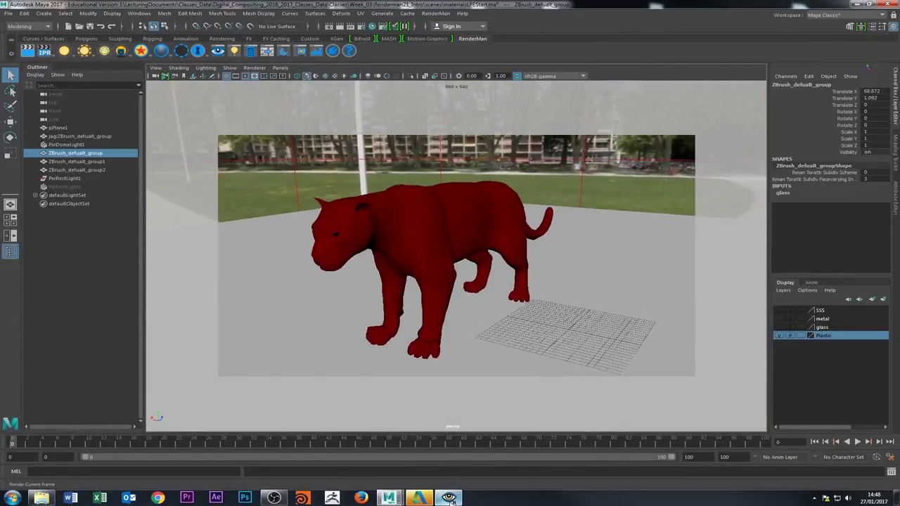
Render the red plastic jaguar and inspect its highlights and surface up close in the RenderMan image viewer
{"action": "left_click", "coordinate": [447, 497]}
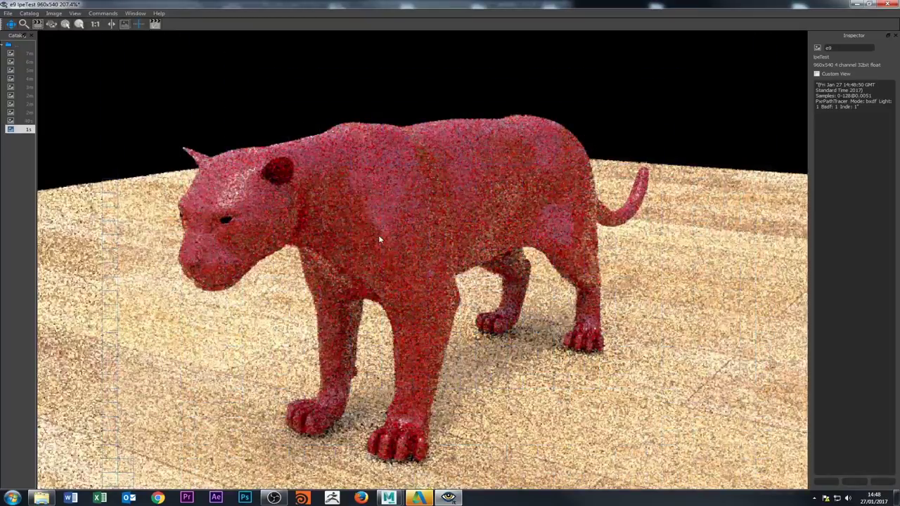
{"action": "scroll", "coordinate": [436, 244], "scroll_direction": "down", "scroll_amount": 3}
{"action": "scroll", "coordinate": [438, 244], "scroll_direction": "up", "scroll_amount": 5}
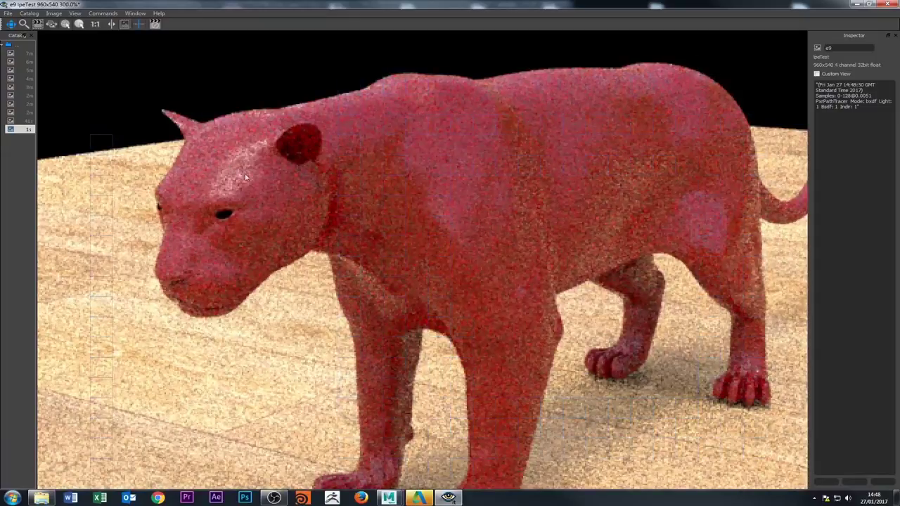
{"action": "scroll", "coordinate": [436, 245], "scroll_direction": "down", "scroll_amount": 2}
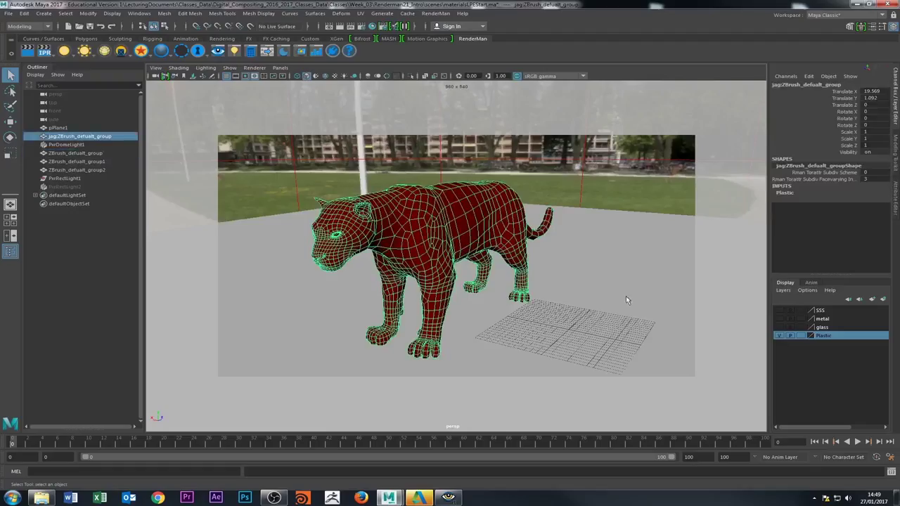
Connect a Maya 2D Noise texture to the Diffuse Color of the plastic jaguar's plasticFinal material
{"action": "left_click", "coordinate": [895, 175]}
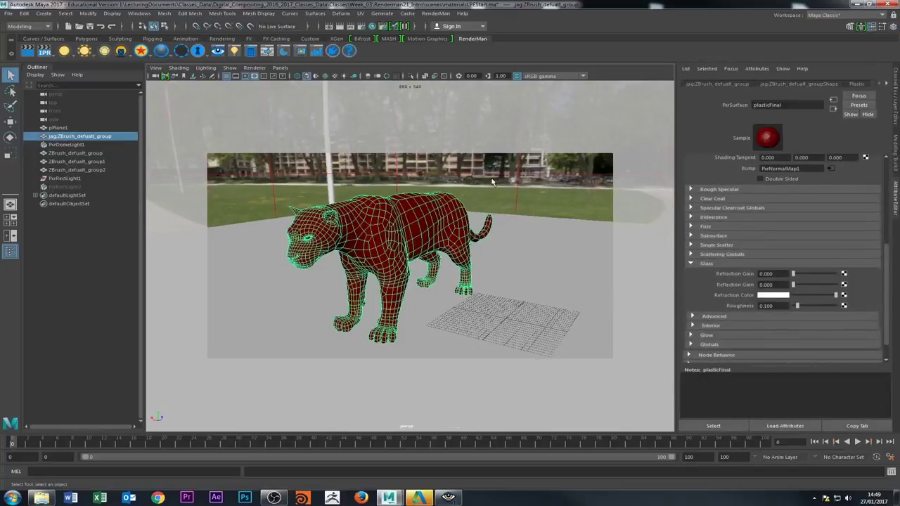
{"action": "scroll", "coordinate": [780, 211], "scroll_direction": "up", "scroll_amount": 5}
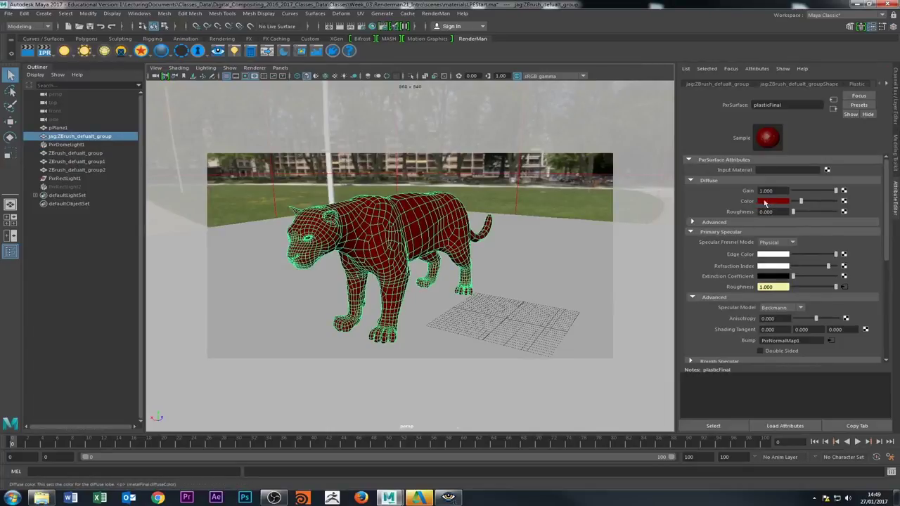
{"action": "left_click", "coordinate": [844, 201]}
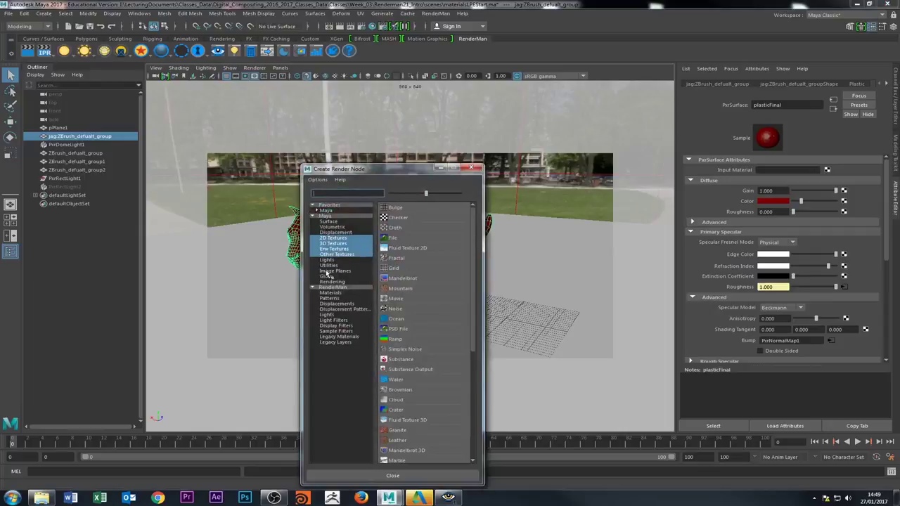
{"action": "scroll", "coordinate": [411, 330], "scroll_direction": "down", "scroll_amount": 1}
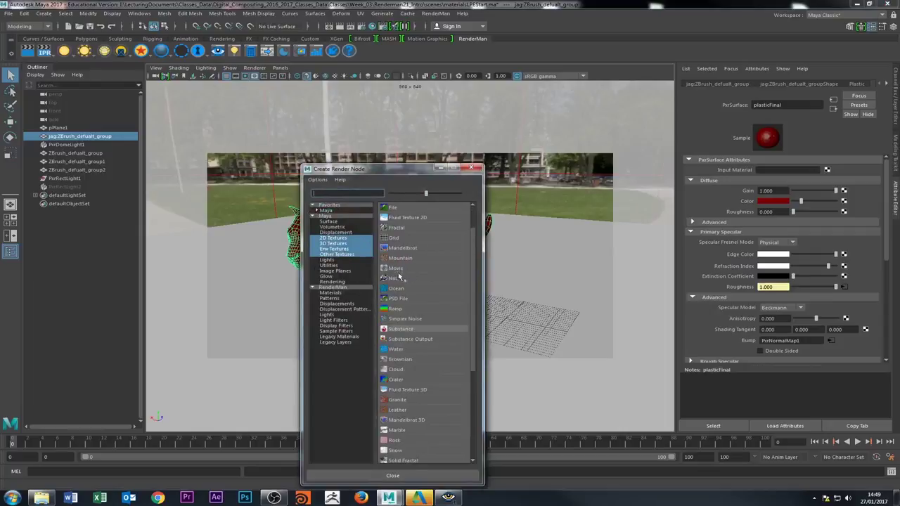
{"action": "left_click", "coordinate": [331, 238]}
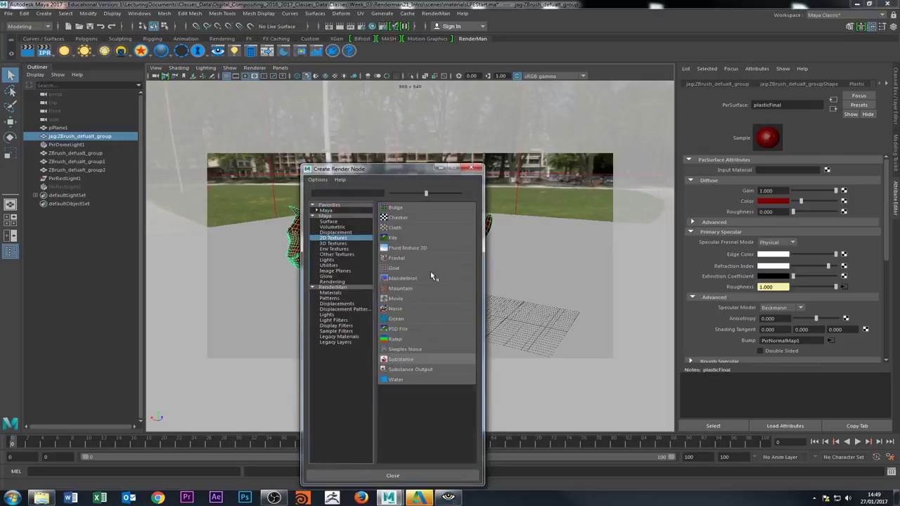
{"action": "left_click", "coordinate": [395, 309]}
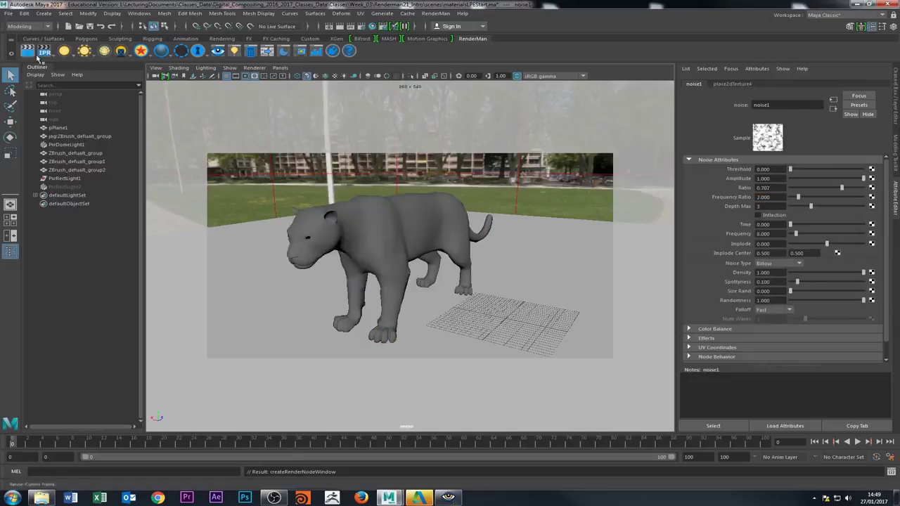
Render the jaguar with the noise texture, return to Maya and undo the noise connection on its Diffuse Color
{"action": "left_click", "coordinate": [447, 497]}
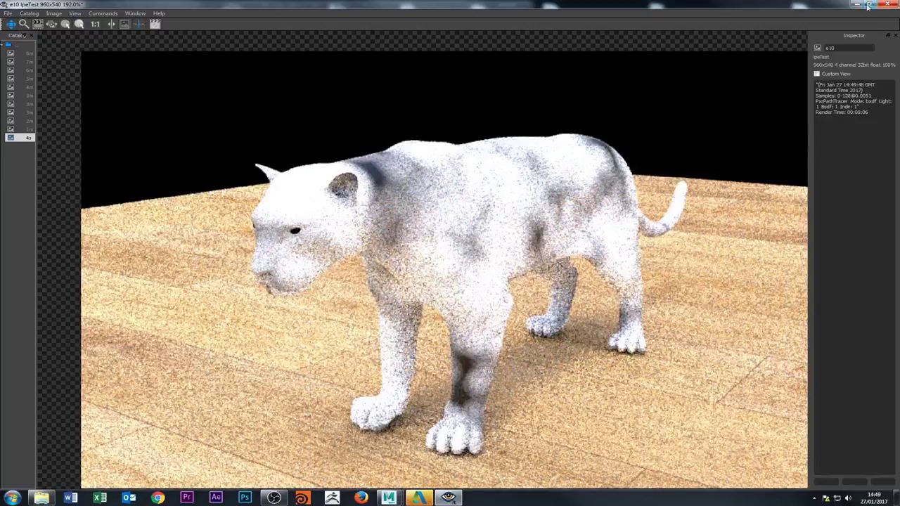
{"action": "left_click", "coordinate": [868, 6]}
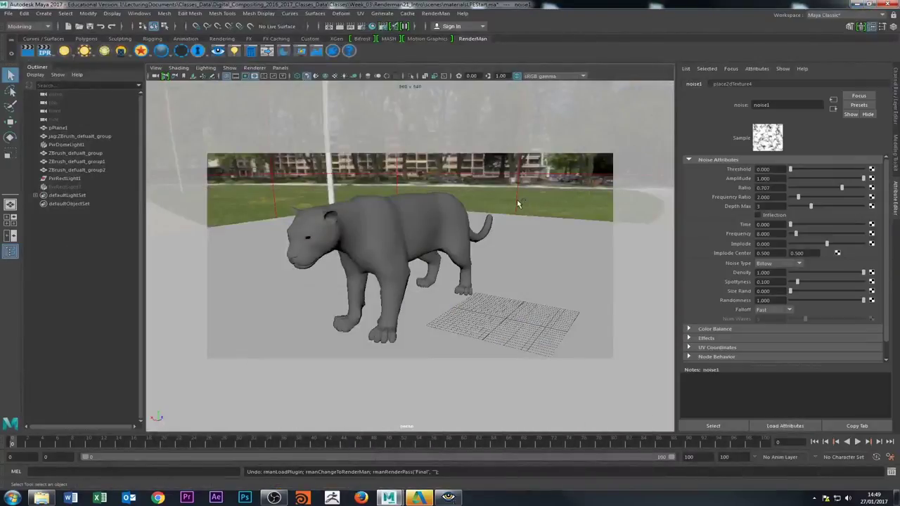
{"action": "left_click", "coordinate": [468, 214]}
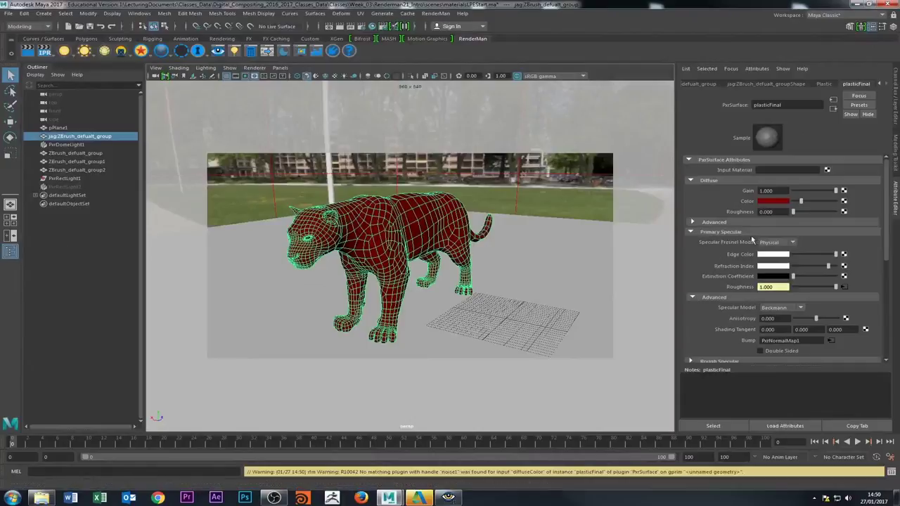
Review plasticFinal's Diffuse and Primary Specular attributes, expanding the Diffuse Advanced settings to check the bump connection
{"action": "scroll", "coordinate": [731, 260], "scroll_direction": "down", "scroll_amount": 1}
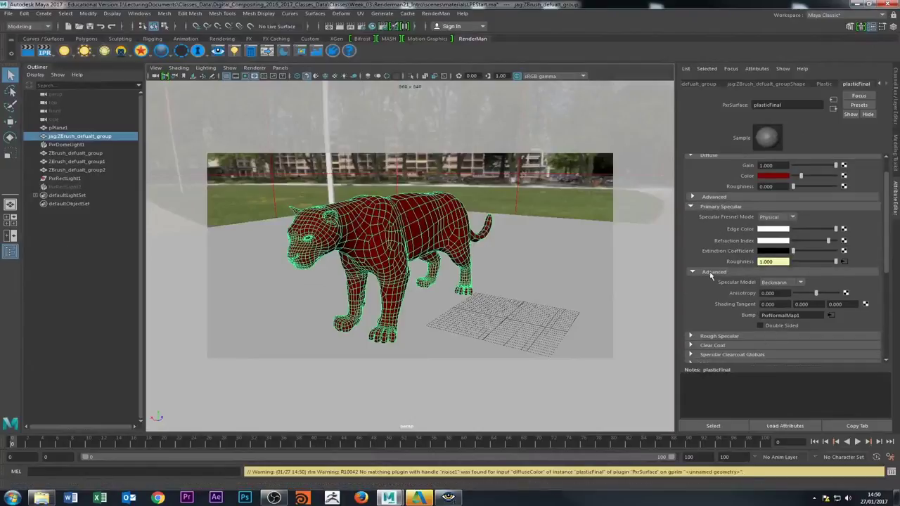
{"action": "scroll", "coordinate": [719, 251], "scroll_direction": "up", "scroll_amount": 1}
{"action": "left_click", "coordinate": [706, 222]}
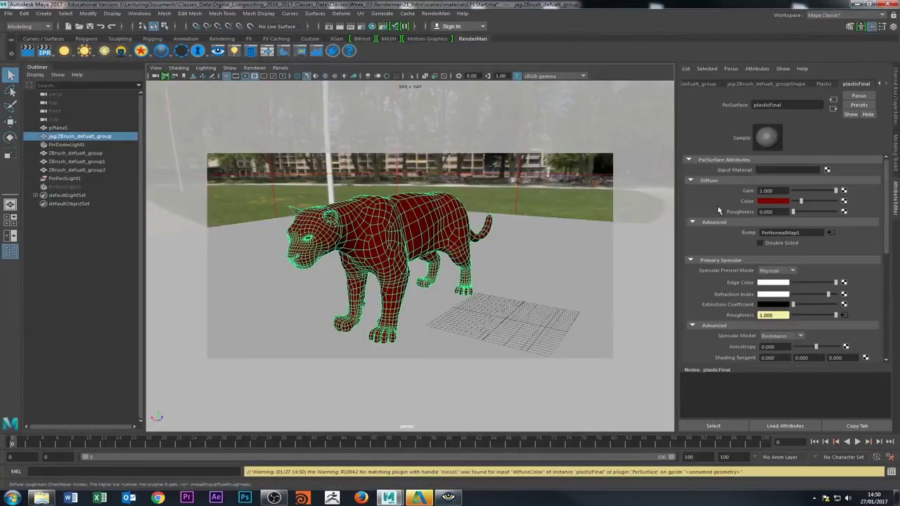
{"action": "scroll", "coordinate": [780, 316], "scroll_direction": "down", "scroll_amount": 2}
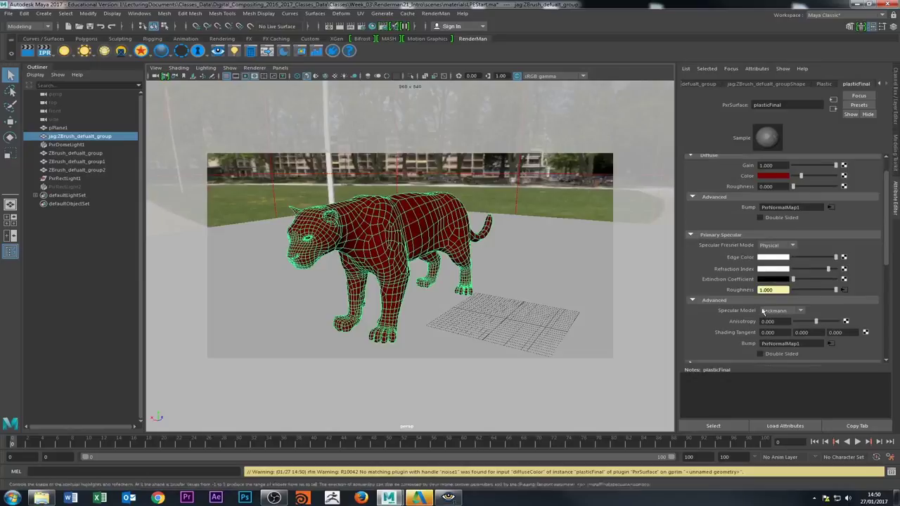
{"action": "scroll", "coordinate": [766, 321], "scroll_direction": "down", "scroll_amount": 2}
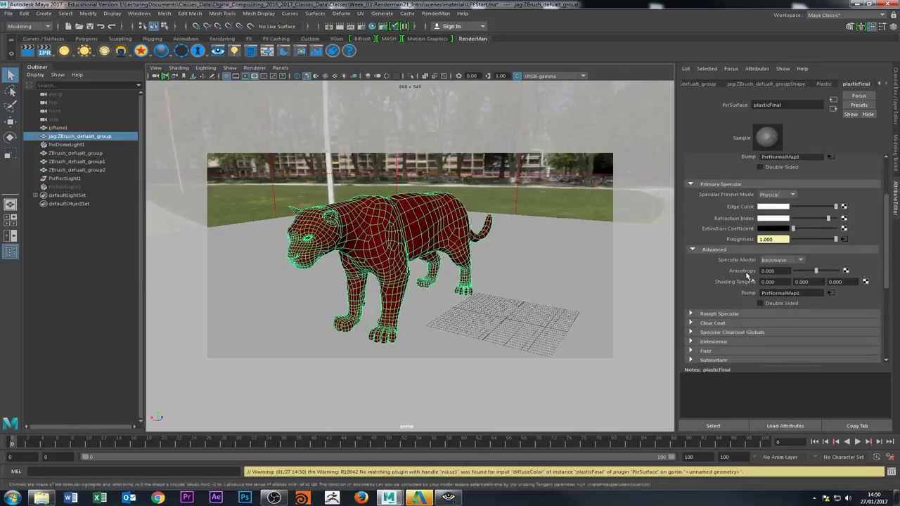
{"action": "scroll", "coordinate": [754, 220], "scroll_direction": "up", "scroll_amount": 1}
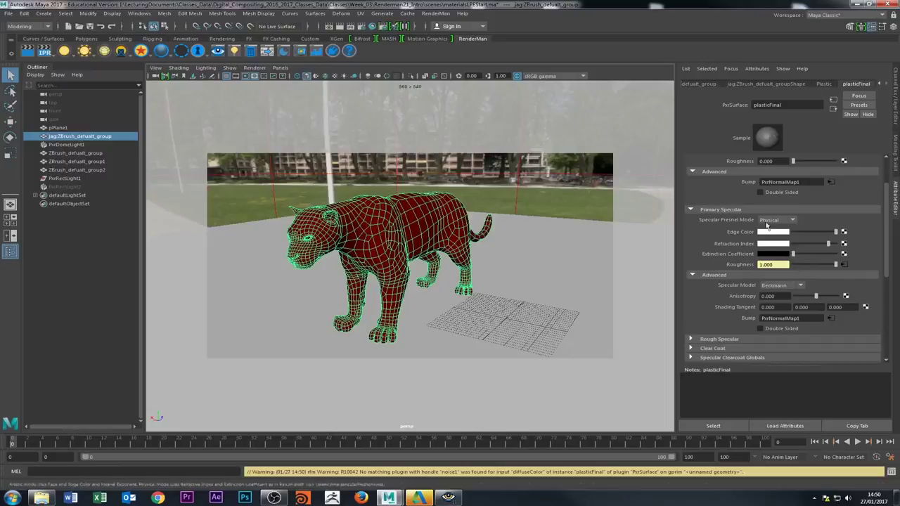
Open the file texture feeding plasticFinal's specular Roughness and preview its grime.jpg image without replacing it
{"action": "left_click", "coordinate": [843, 265]}
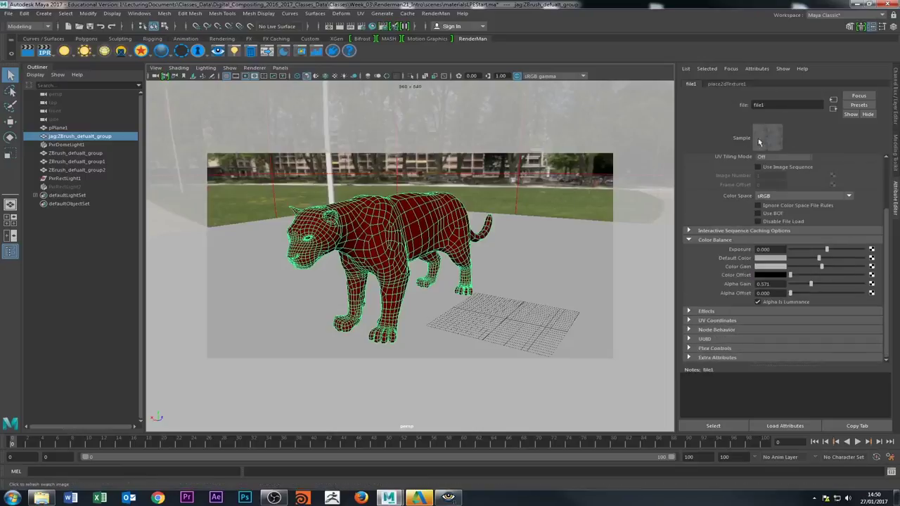
{"action": "scroll", "coordinate": [789, 191], "scroll_direction": "up", "scroll_amount": 3}
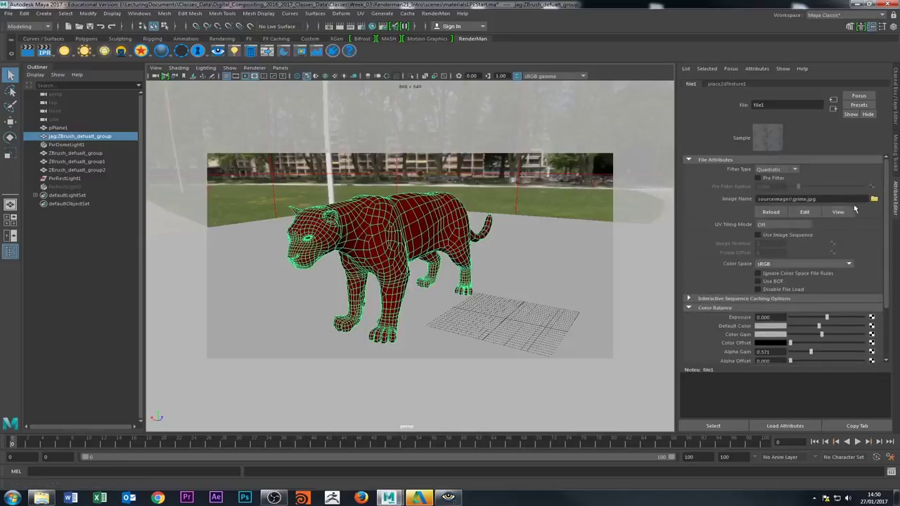
{"action": "left_click", "coordinate": [874, 199]}
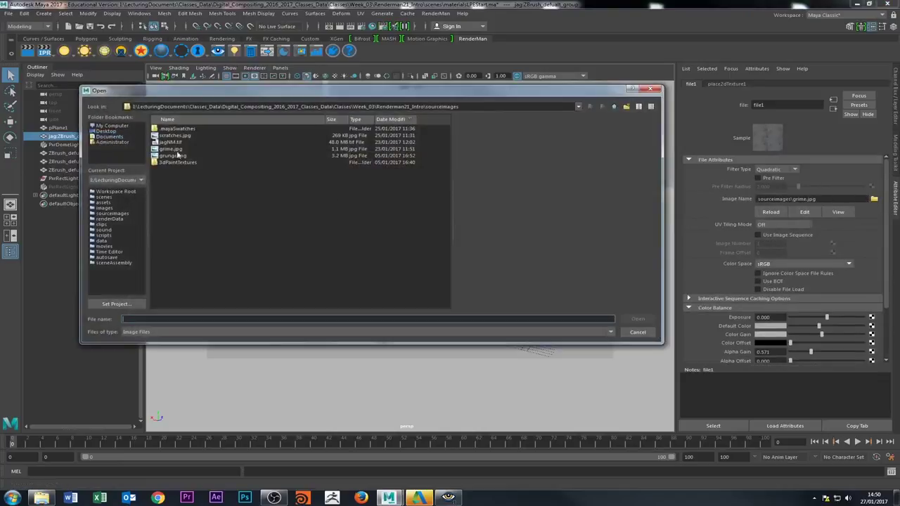
{"action": "left_click", "coordinate": [171, 150]}
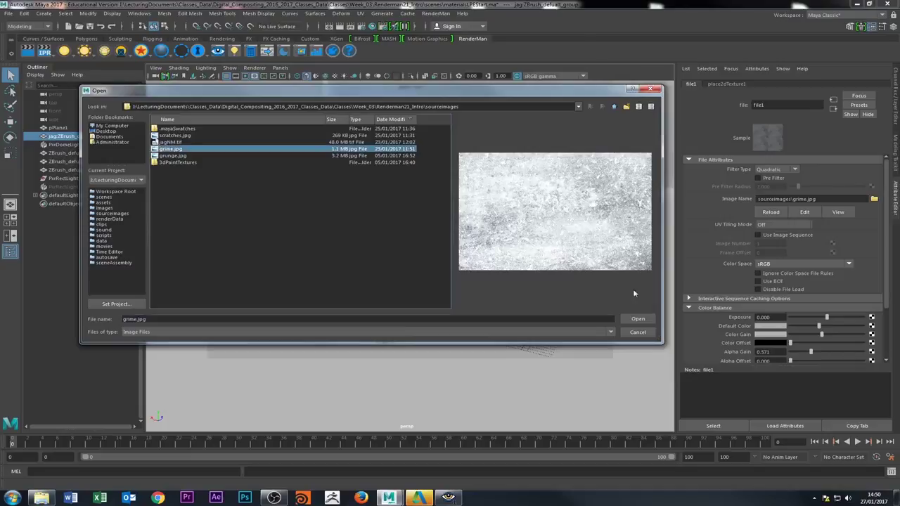
{"action": "left_click", "coordinate": [638, 332]}
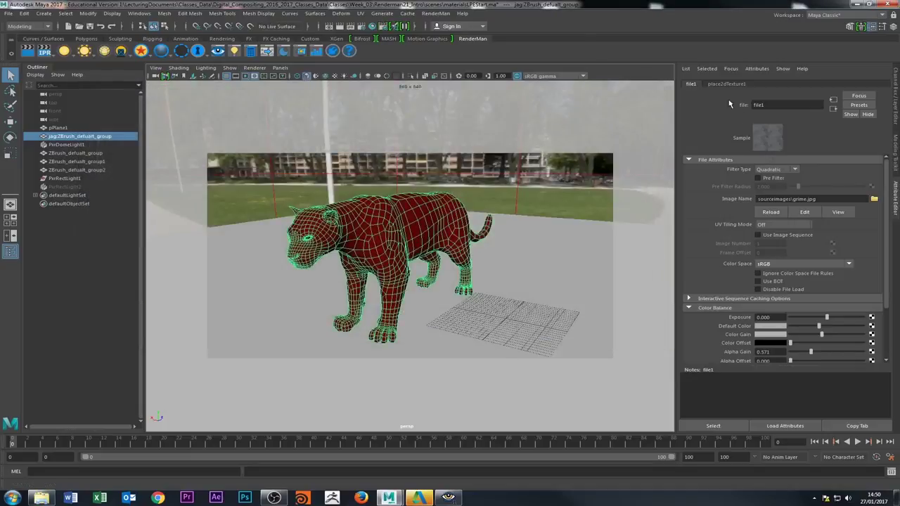
Check the grime texture's UV repeat in its 2D placement node and review the file's Color Balance settings
{"action": "left_click", "coordinate": [720, 85]}
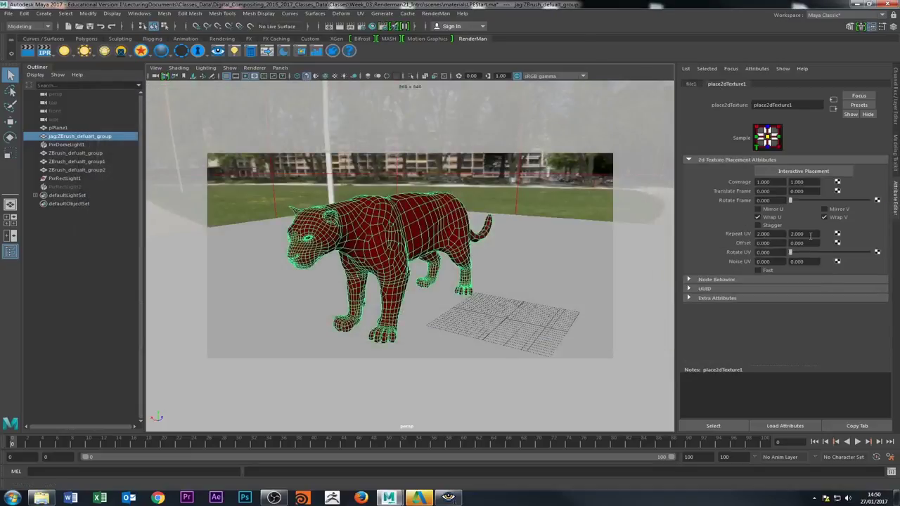
{"action": "left_click", "coordinate": [691, 85]}
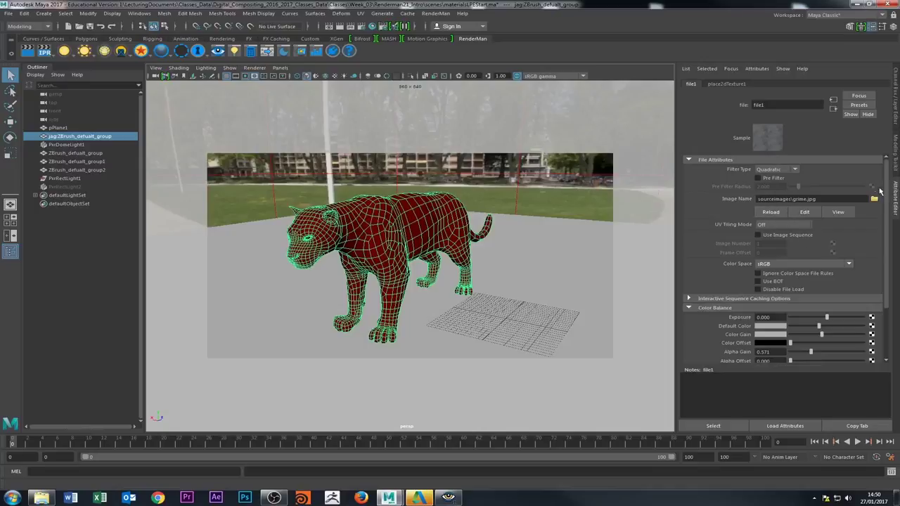
{"action": "scroll", "coordinate": [728, 258], "scroll_direction": "down", "scroll_amount": 3}
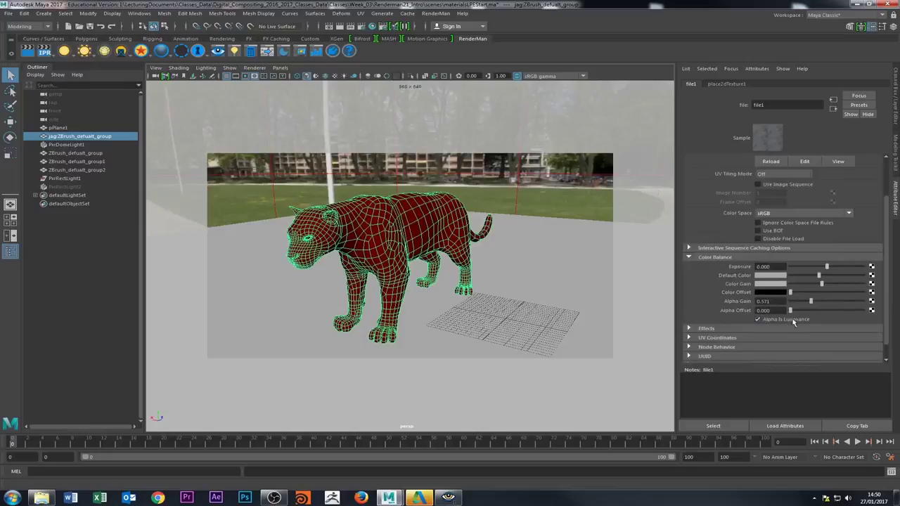
Reselect the plastic jaguar and reopen its Roughness file texture to examine the Alpha Is Luminance setting
{"action": "left_click", "coordinate": [391, 206]}
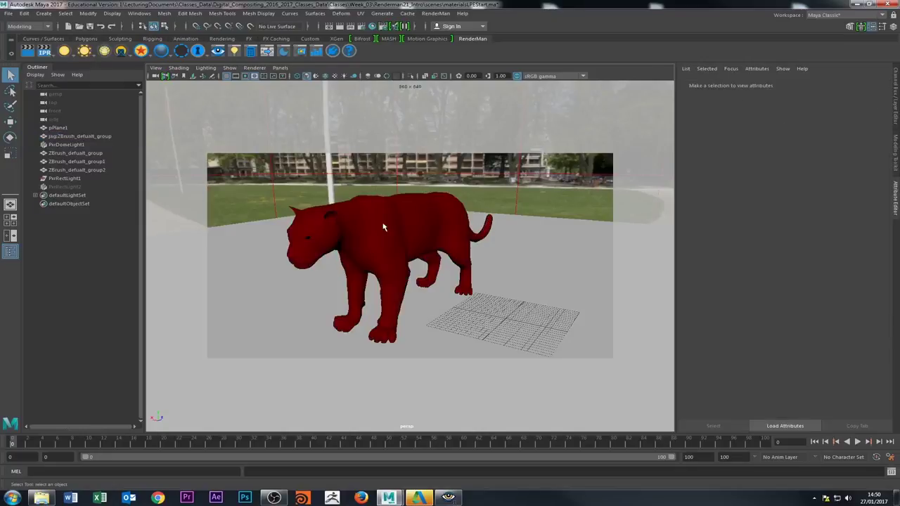
{"action": "left_click", "coordinate": [386, 228]}
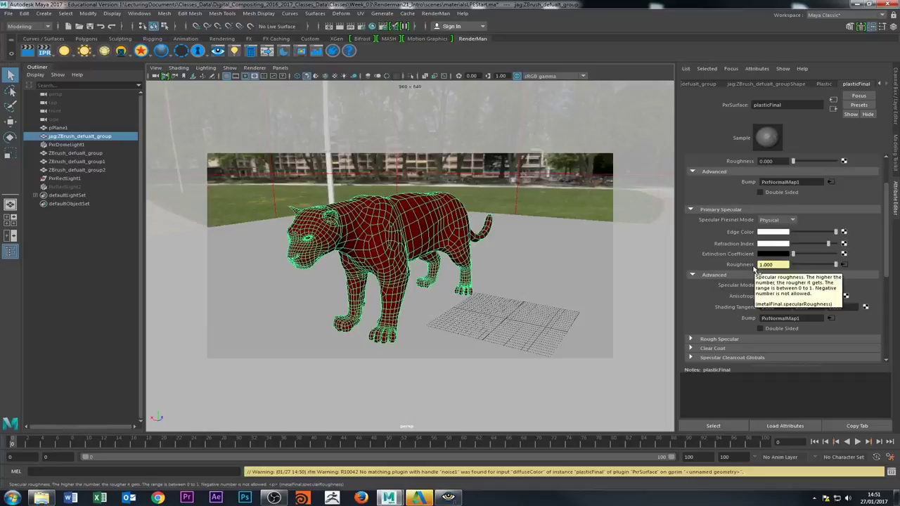
{"action": "left_click", "coordinate": [844, 264]}
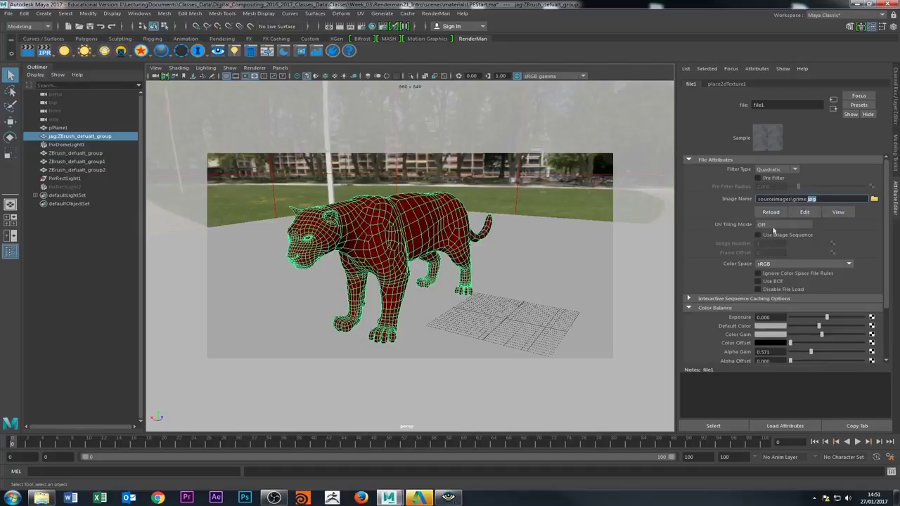
{"action": "scroll", "coordinate": [768, 236], "scroll_direction": "down", "scroll_amount": 3}
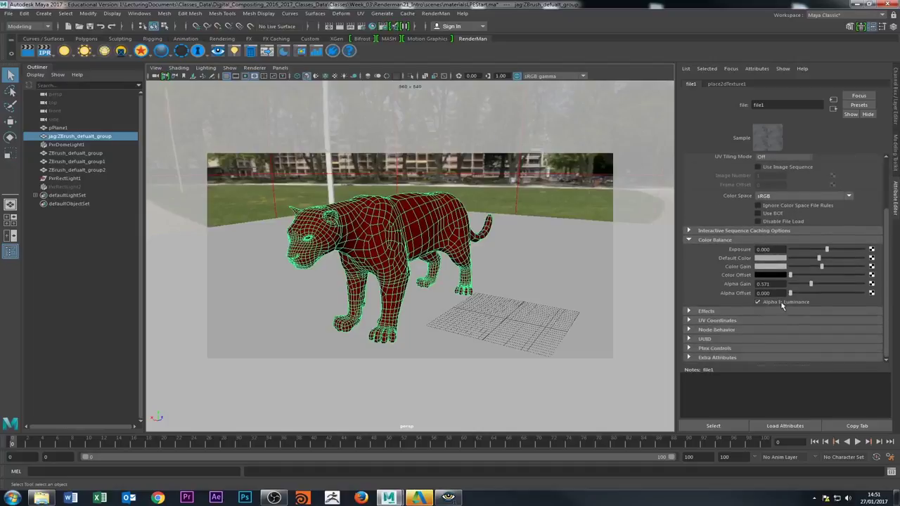
Turn the grime texture's Alpha Is Luminance off and back on, and return to the jaguar's plasticFinal material
{"action": "left_click", "coordinate": [758, 303]}
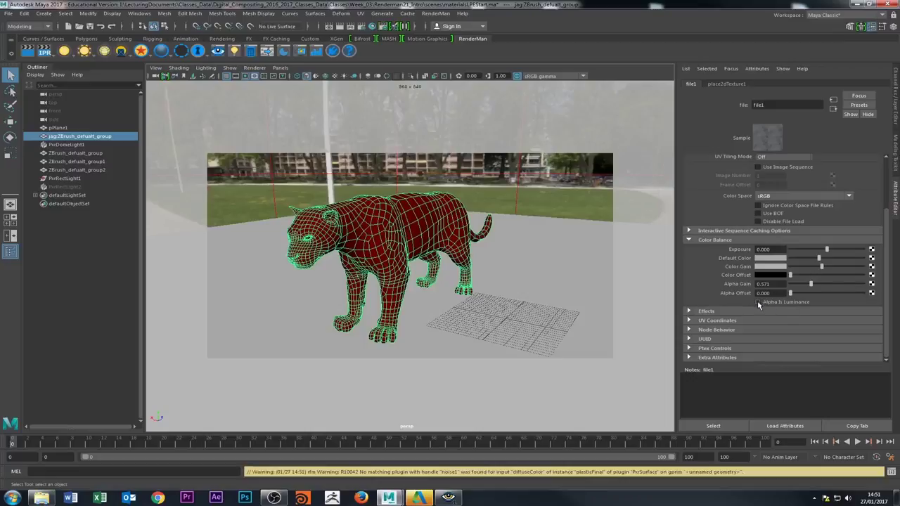
{"action": "left_click", "coordinate": [758, 303]}
{"action": "left_click", "coordinate": [383, 266]}
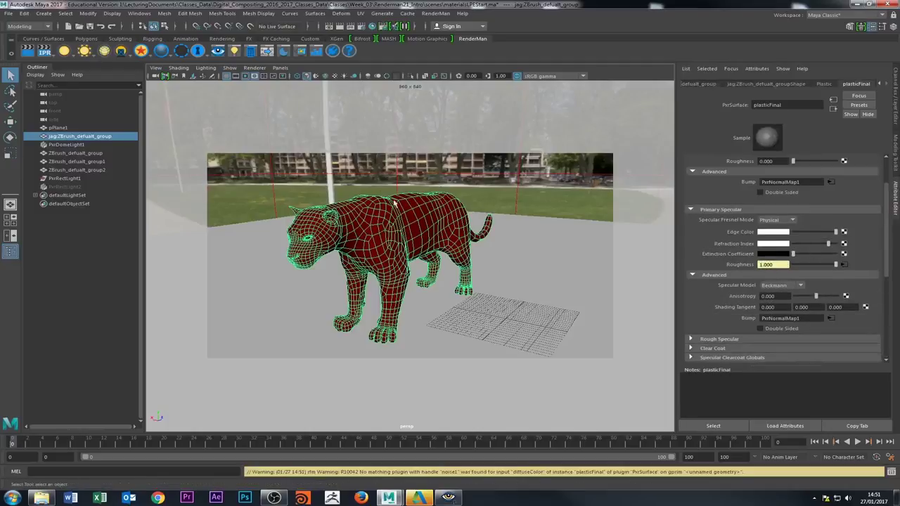
Inspect the grime file texture feeding plasticFinal's specular Roughness and its 2D placement settings, and return to the jaguar's material
{"action": "left_click", "coordinate": [843, 265]}
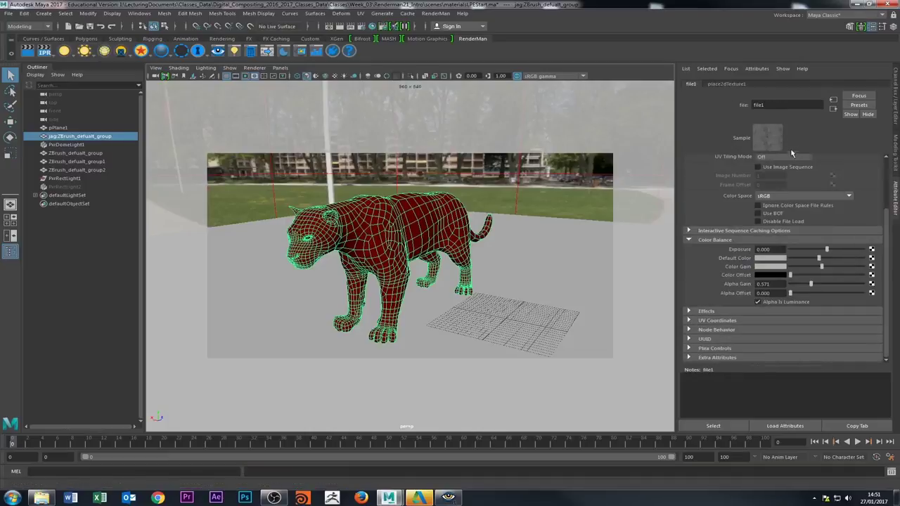
{"action": "left_click", "coordinate": [832, 107]}
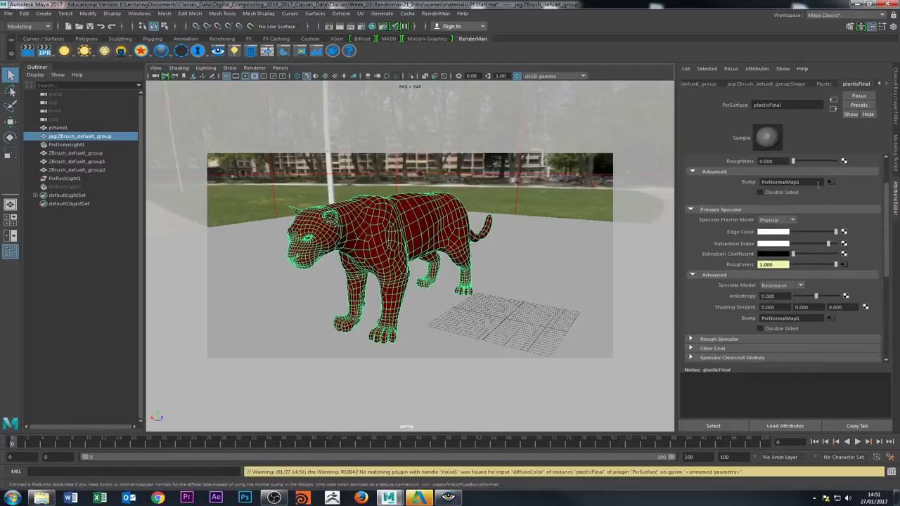
{"action": "scroll", "coordinate": [816, 246], "scroll_direction": "down", "scroll_amount": 1}
{"action": "left_click", "coordinate": [845, 288]}
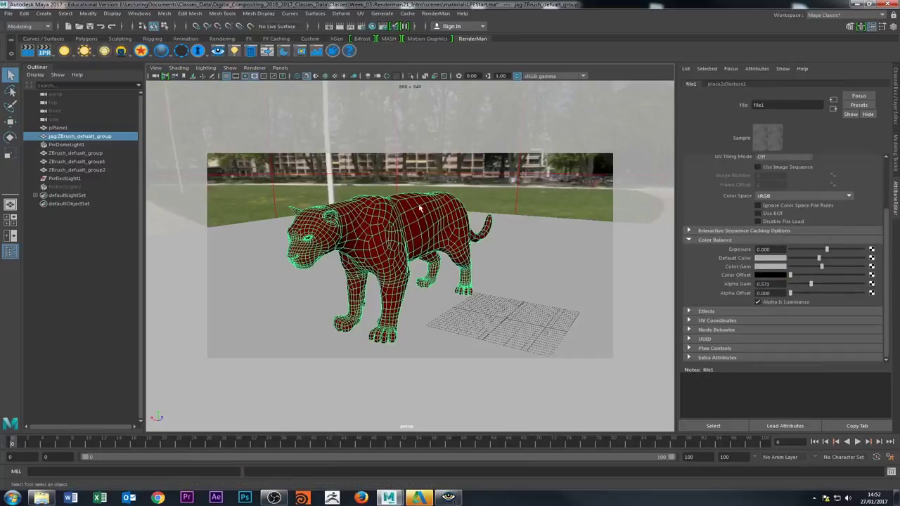
{"action": "left_click", "coordinate": [724, 85]}
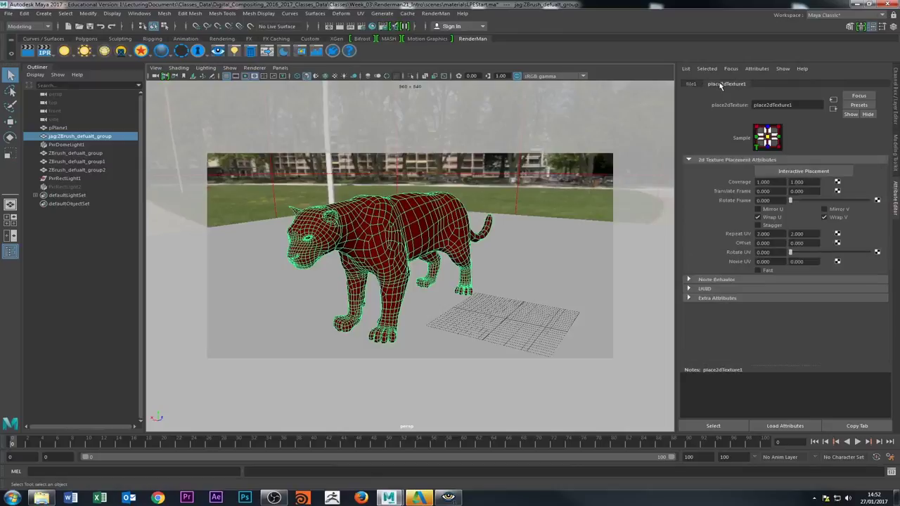
{"action": "left_click", "coordinate": [692, 85]}
{"action": "left_click", "coordinate": [385, 269]}
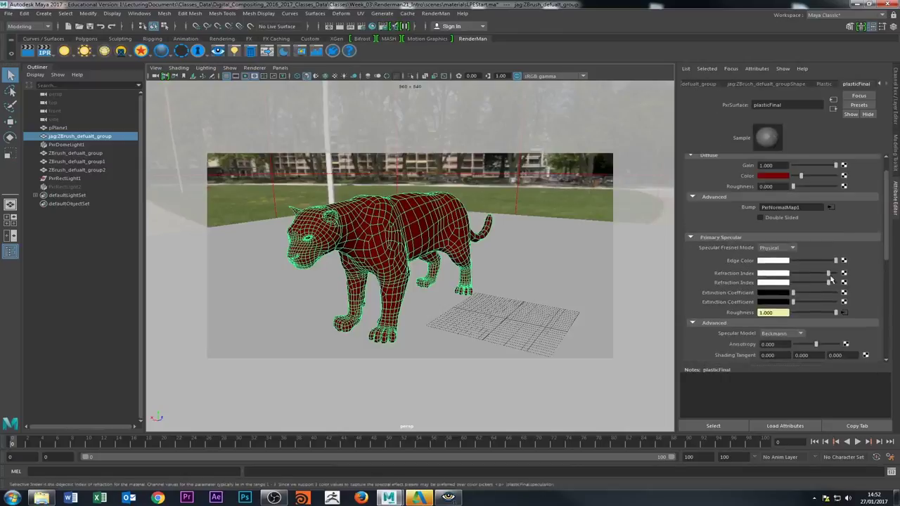
Browse the RenderMan nodes that can be mapped to plasticFinal's specular Edge Color, and close the list without creating one
{"action": "left_click", "coordinate": [843, 257]}
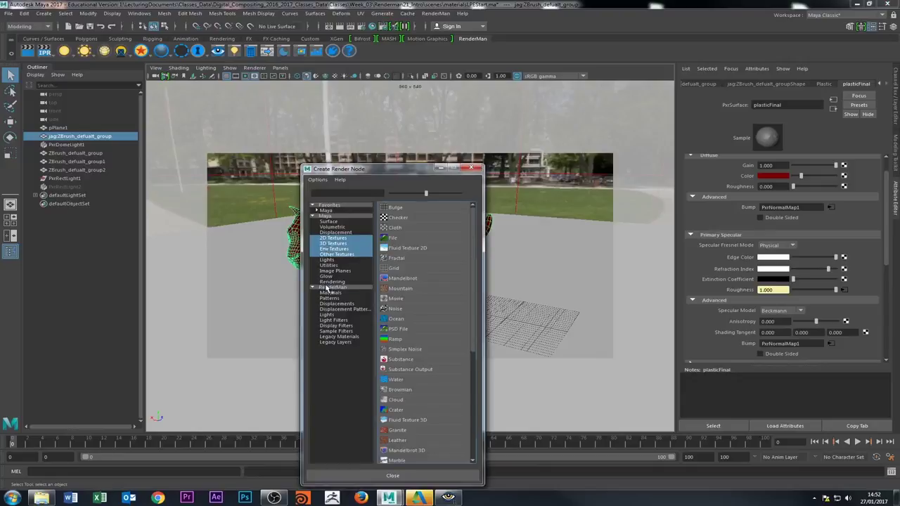
{"action": "left_click", "coordinate": [329, 287]}
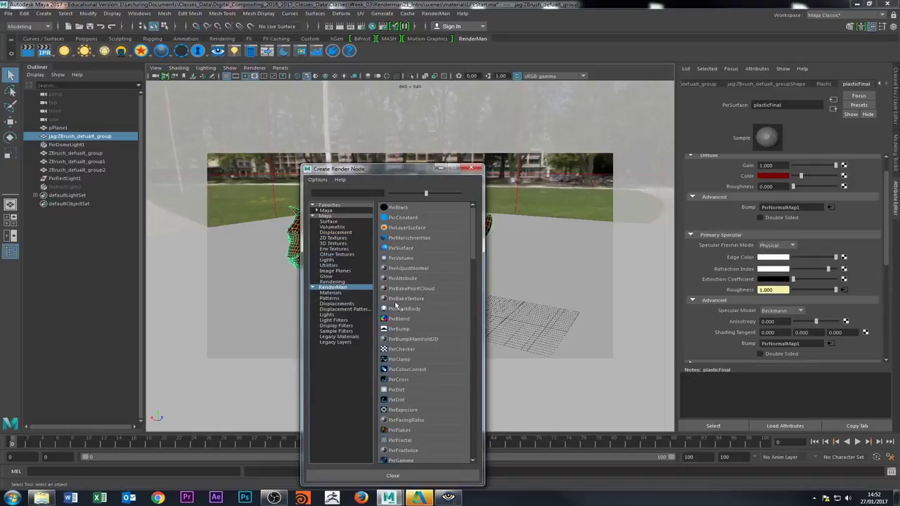
{"action": "scroll", "coordinate": [412, 242], "scroll_direction": "down", "scroll_amount": 1}
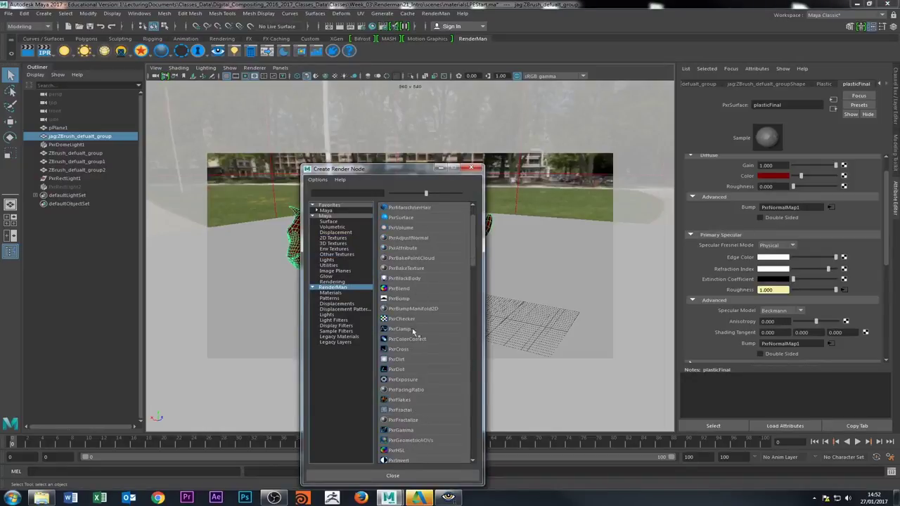
{"action": "scroll", "coordinate": [420, 355], "scroll_direction": "down", "scroll_amount": 4}
{"action": "scroll", "coordinate": [422, 360], "scroll_direction": "down", "scroll_amount": 6}
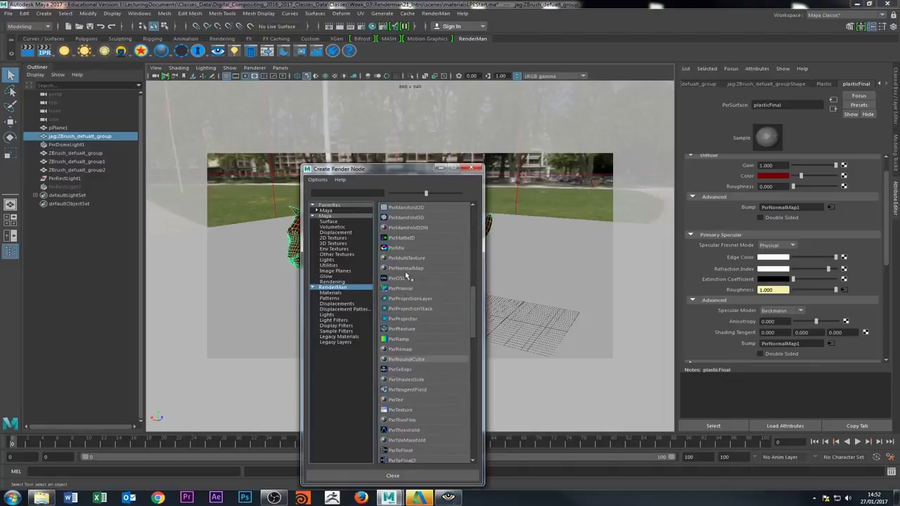
{"action": "scroll", "coordinate": [405, 266], "scroll_direction": "up", "scroll_amount": 2}
{"action": "scroll", "coordinate": [407, 281], "scroll_direction": "up", "scroll_amount": 4}
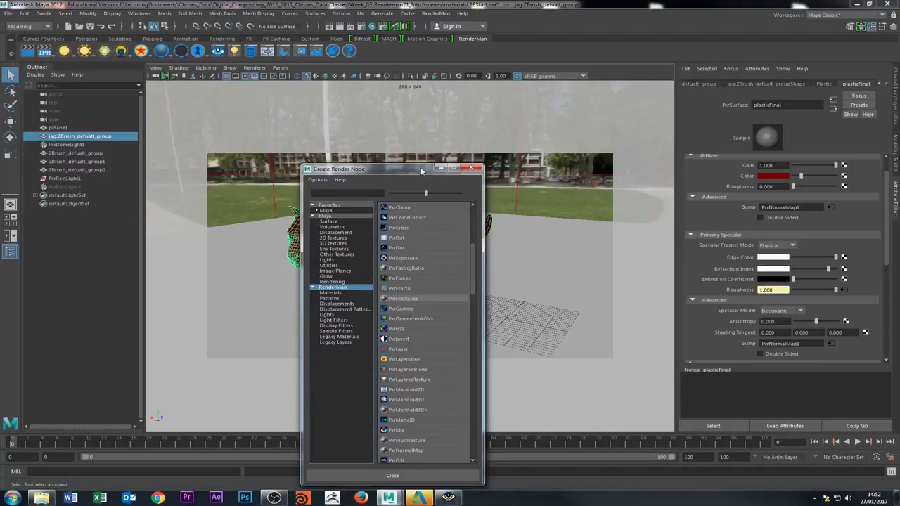
{"action": "left_click", "coordinate": [472, 169]}
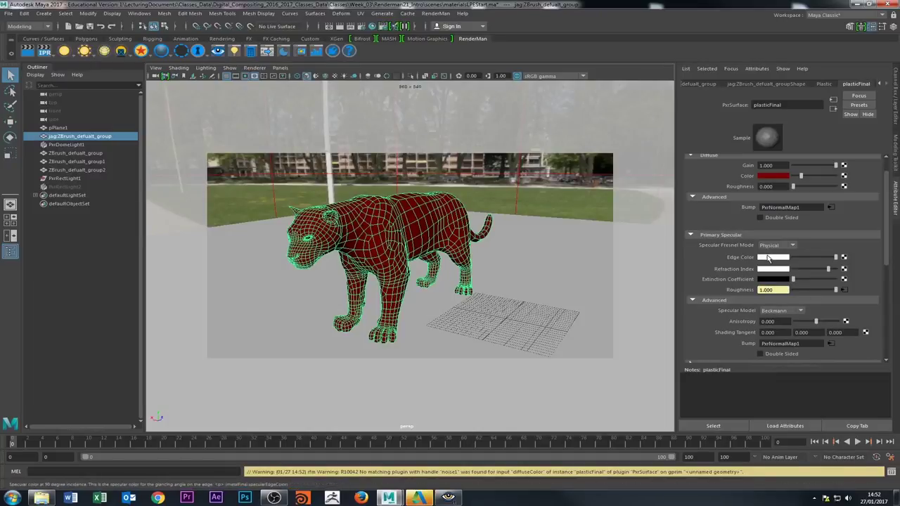
Open the grime texture on plasticFinal's specular Roughness and graph its shading network in the Hypershade
{"action": "left_click", "coordinate": [844, 290]}
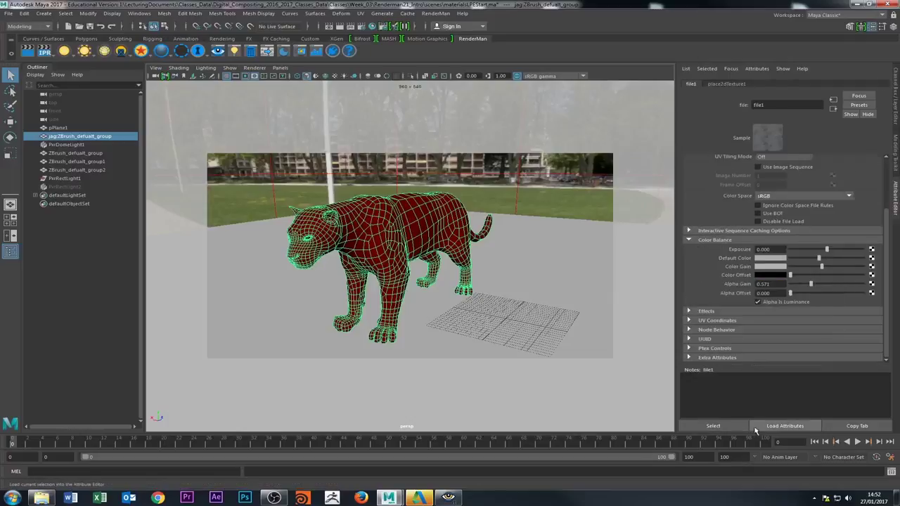
{"action": "left_click", "coordinate": [608, 347]}
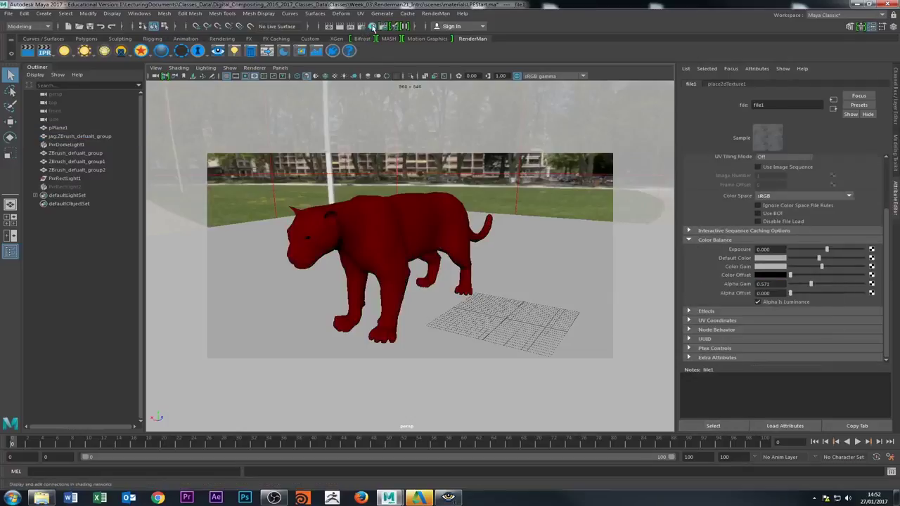
{"action": "left_click", "coordinate": [404, 26]}
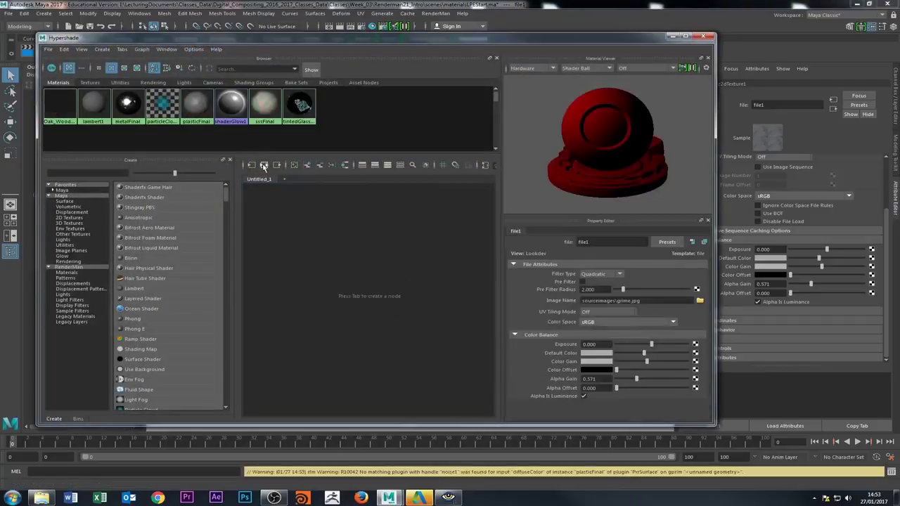
{"action": "left_click", "coordinate": [306, 165]}
{"action": "scroll", "coordinate": [359, 252], "scroll_direction": "up", "scroll_amount": 5}
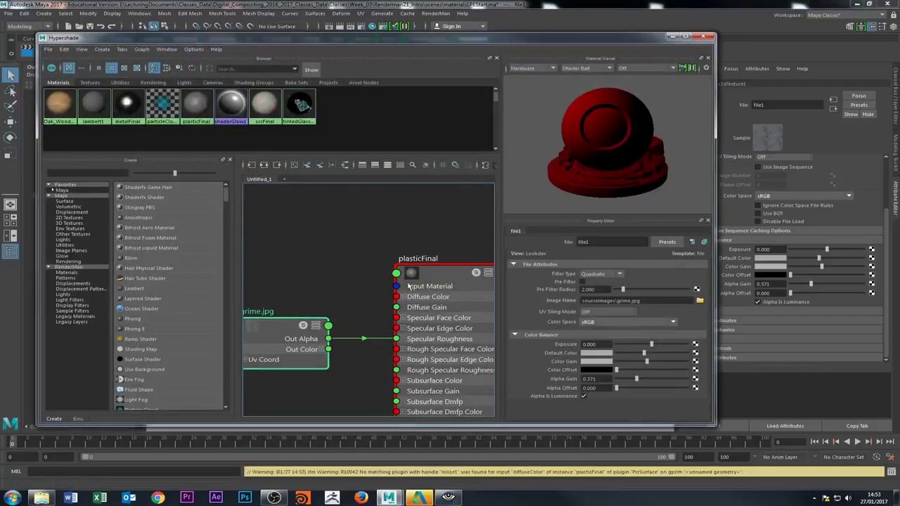
{"action": "middle_click_drag", "start_coordinate": [351, 289], "coordinate": [475, 231], "text": "alt"}
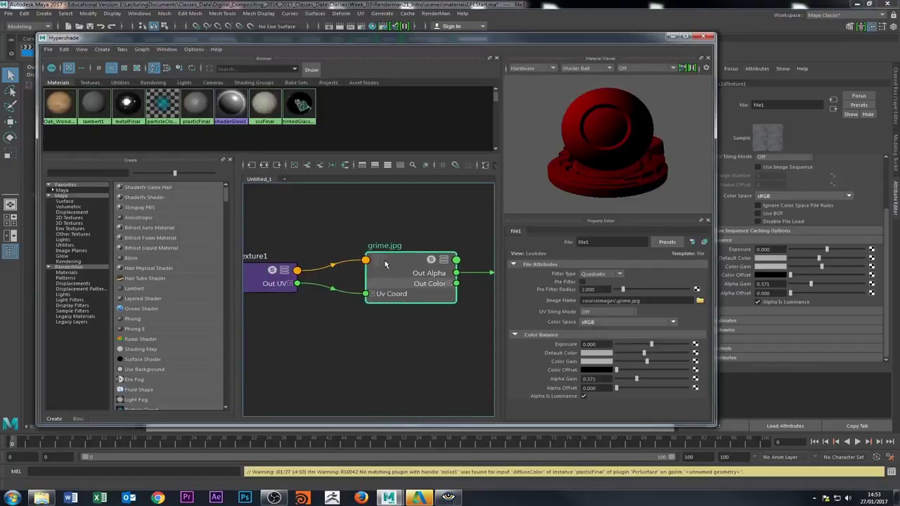
Examine the grime.jpg node's placement, output channels and image name in the Hypershade graph, and close the Hypershade
{"action": "left_click", "coordinate": [262, 270]}
{"action": "left_click", "coordinate": [414, 278]}
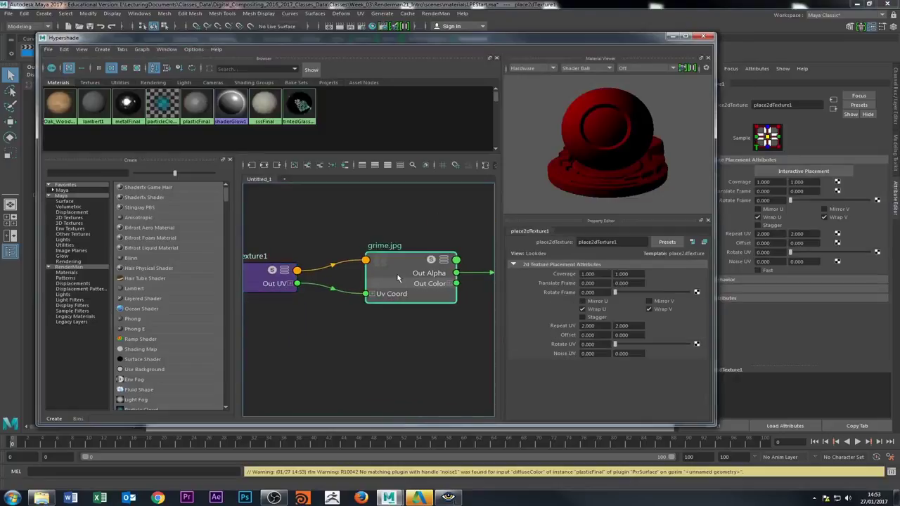
{"action": "middle_click_drag", "start_coordinate": [432, 276], "coordinate": [354, 273], "text": "alt"}
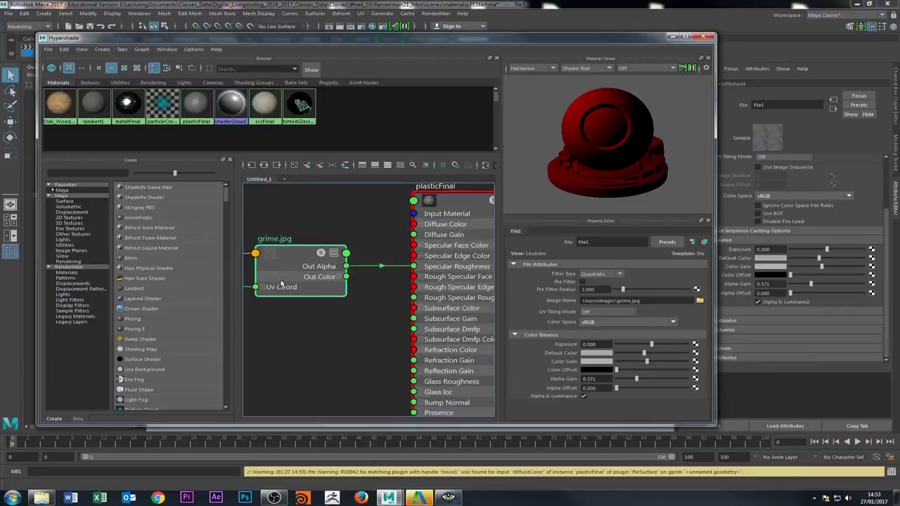
{"action": "left_click", "coordinate": [340, 278]}
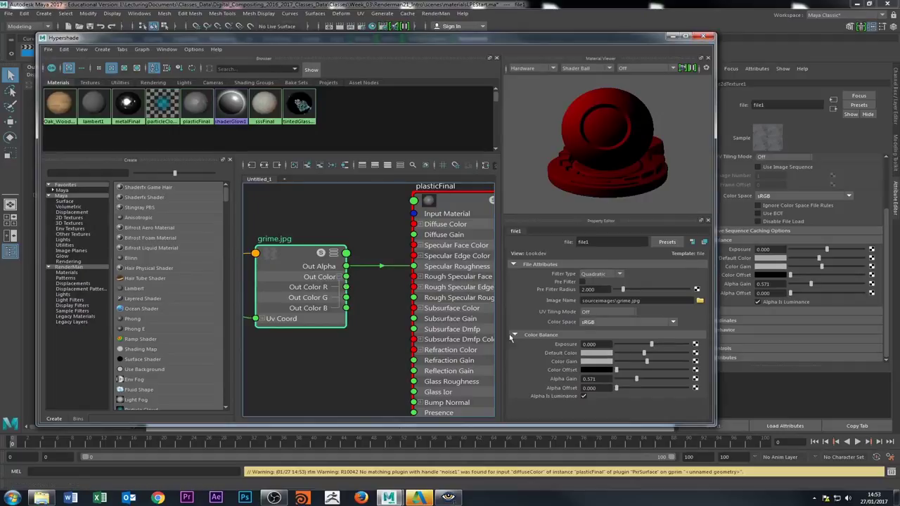
{"action": "double_click", "coordinate": [633, 300]}
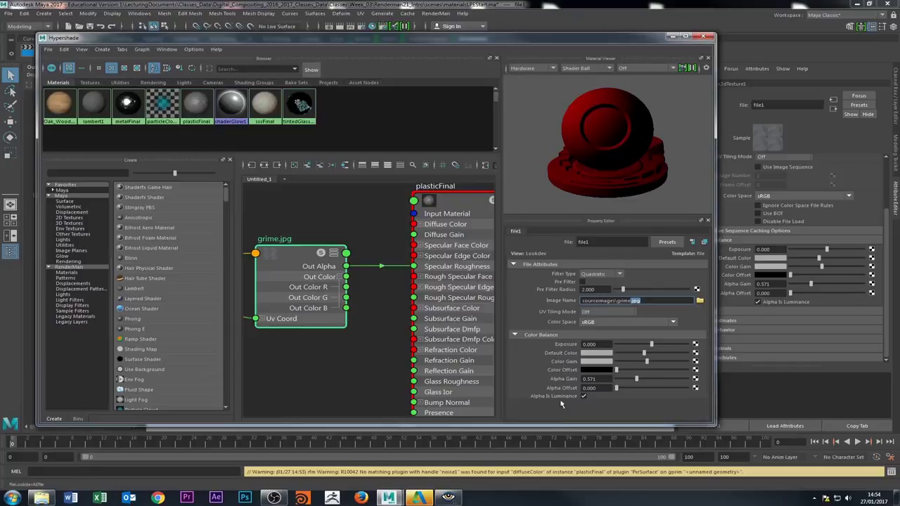
{"action": "left_click", "coordinate": [703, 36]}
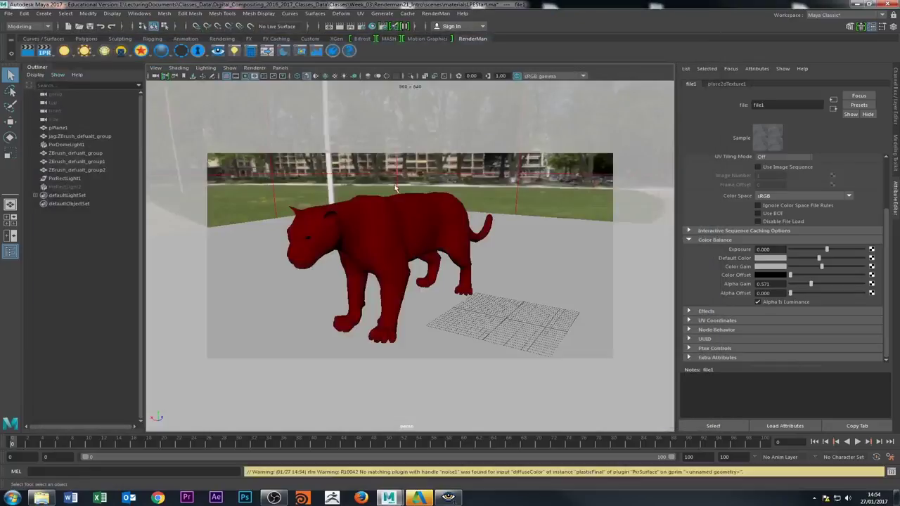
Reselect the plastic jaguar to review plasticFinal's Primary Specular settings, and clear the selection
{"action": "left_click", "coordinate": [406, 216]}
{"action": "left_click", "coordinate": [856, 85]}
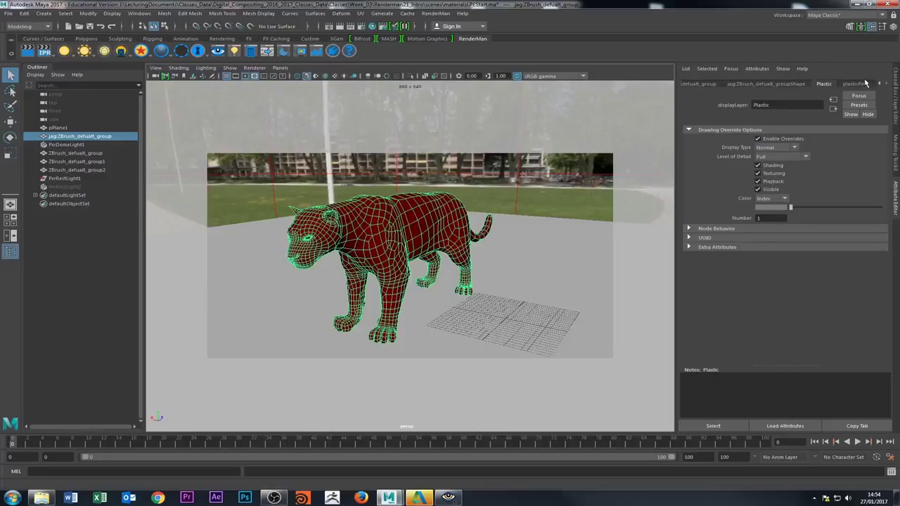
{"action": "left_click", "coordinate": [863, 84]}
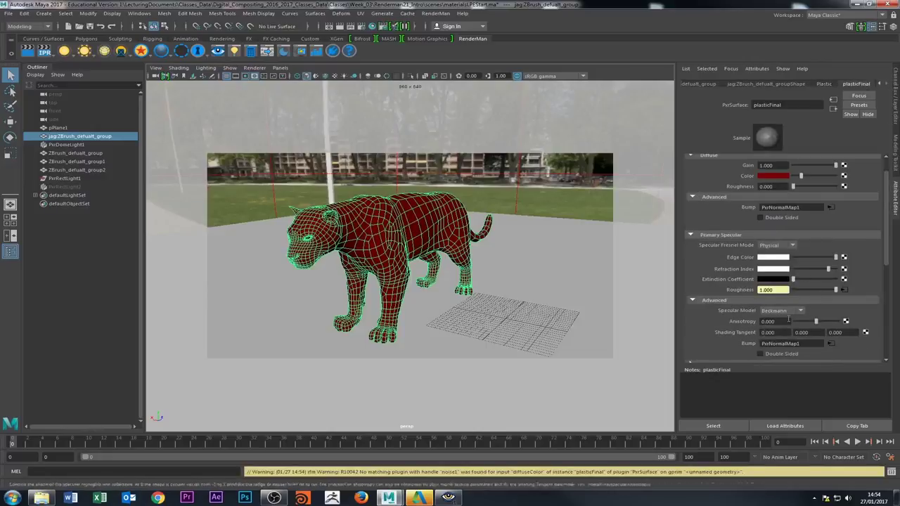
{"action": "left_click", "coordinate": [259, 266]}
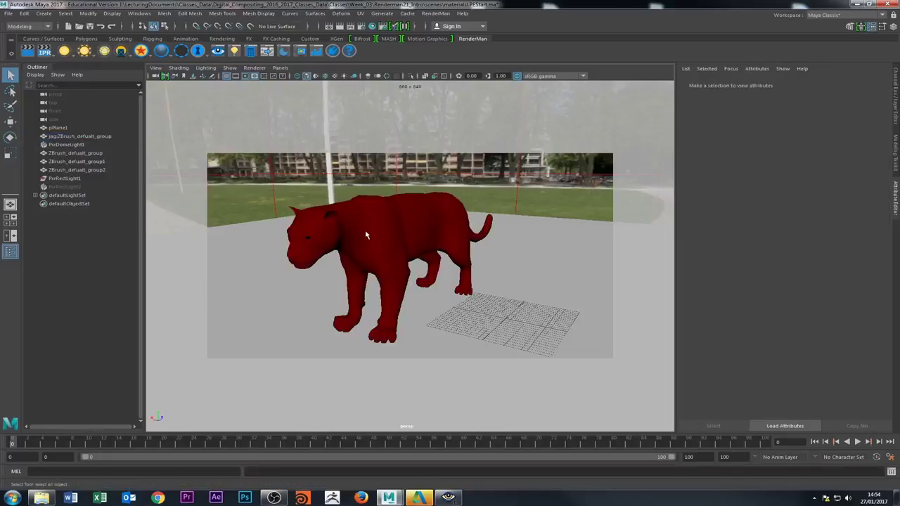
Hide the Plastic display layer, show the SSS layer, and frame its jaguar in the perspective view
{"action": "left_click", "coordinate": [80, 135]}
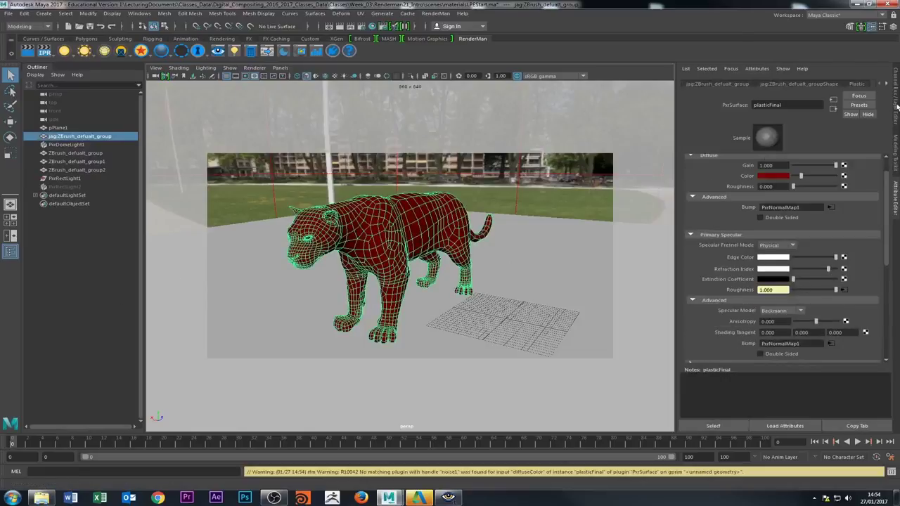
{"action": "left_click", "coordinate": [896, 105]}
{"action": "left_click", "coordinate": [779, 336]}
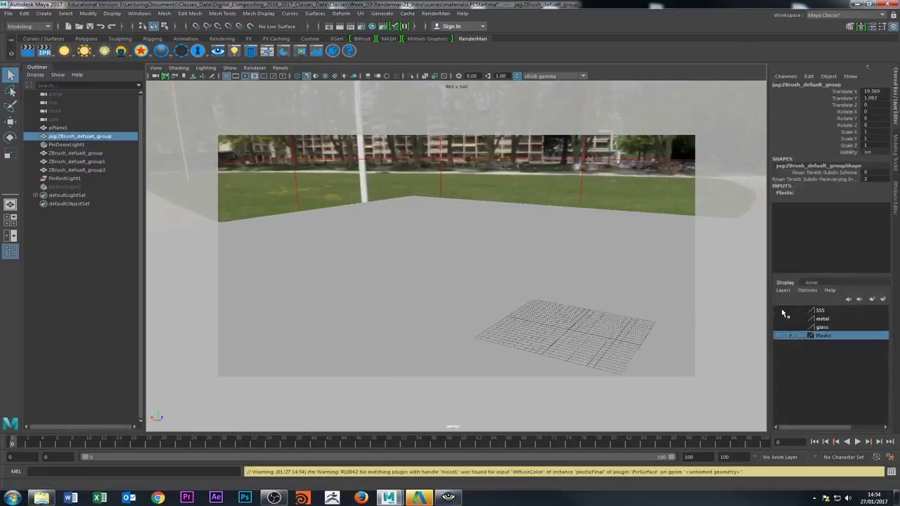
{"action": "left_click", "coordinate": [779, 336]}
{"action": "left_click", "coordinate": [473, 176]}
{"action": "left_click_drag", "start_coordinate": [473, 176], "coordinate": [454, 288], "text": "alt"}
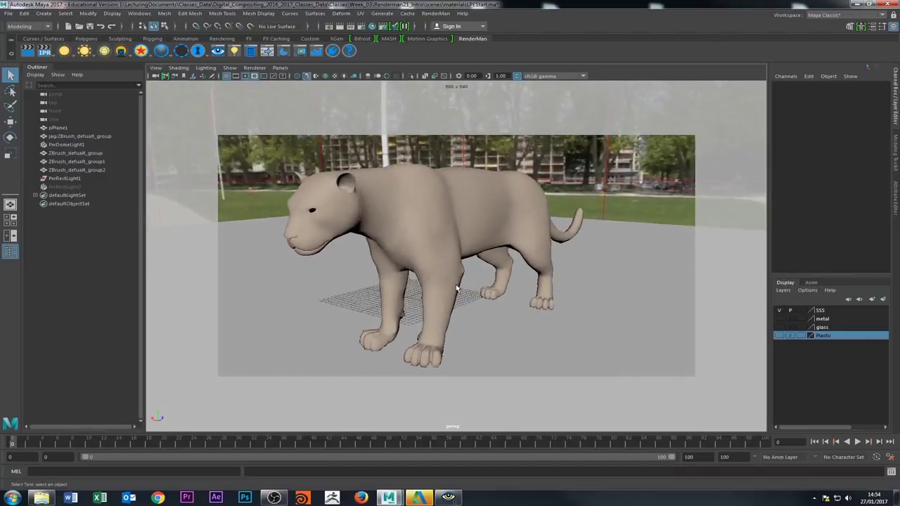
Select the SSS jaguar and render the perspective view with RenderMan
{"action": "left_click", "coordinate": [456, 288]}
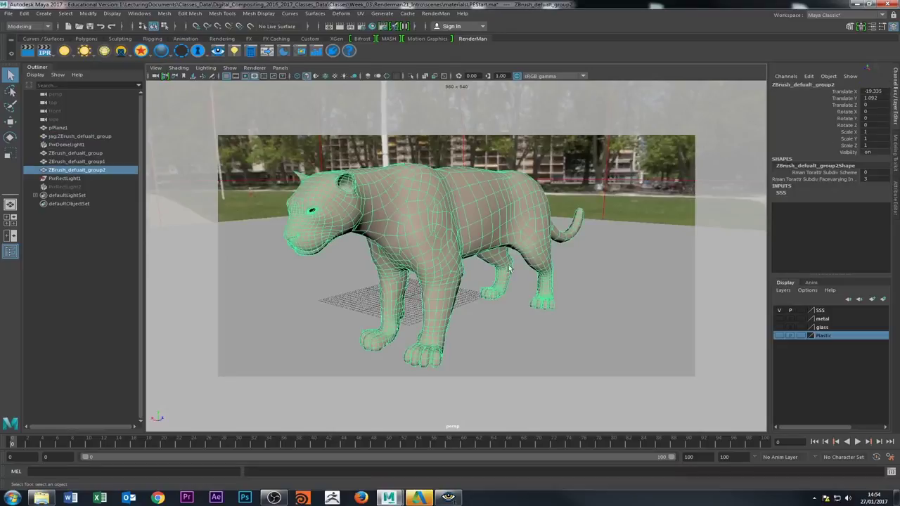
{"action": "left_click", "coordinate": [582, 208]}
{"action": "left_click", "coordinate": [496, 273]}
{"action": "left_click", "coordinate": [27, 50]}
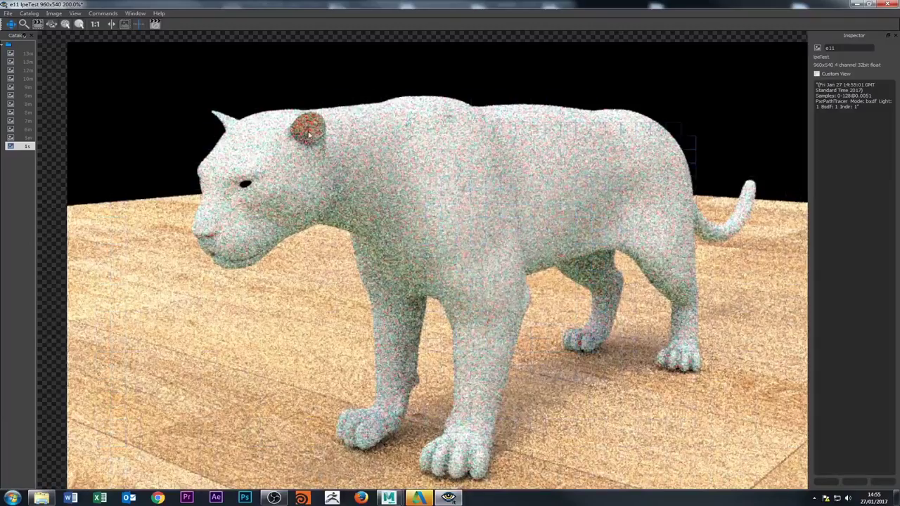
Fit the whole SSS jaguar render in the image viewer and examine the subsurface scattering at the ears and body
{"action": "key", "text": "minus"}
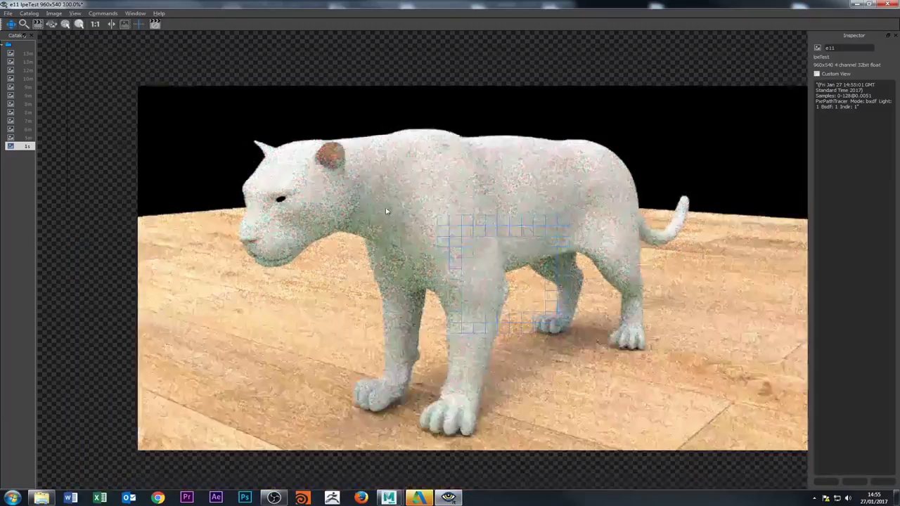
{"action": "key", "text": "minus"}
{"action": "key", "text": "minus"}
{"action": "key", "text": "plus"}
{"action": "right_click", "coordinate": [412, 226]}
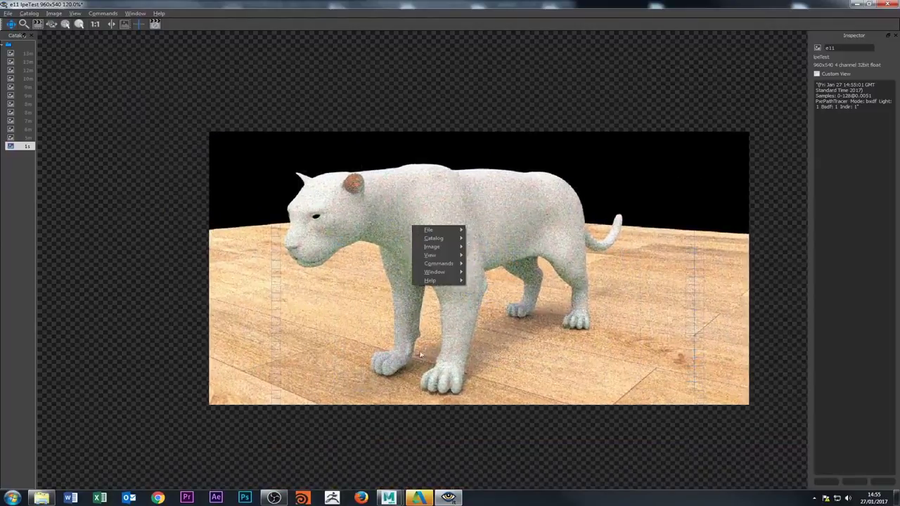
{"action": "left_click", "coordinate": [420, 355]}
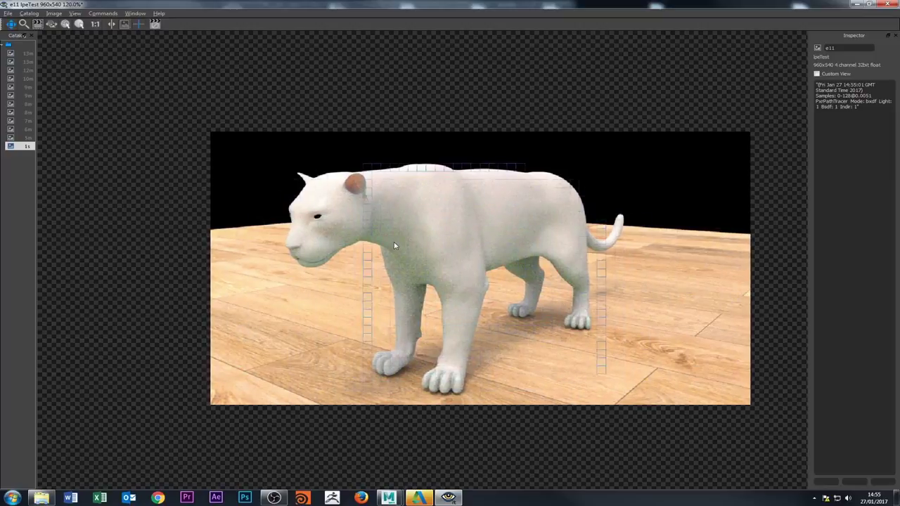
Return to Maya, turn on the metal, glass and Plastic display layers, and view all four jaguars together
{"action": "left_click", "coordinate": [856, 4]}
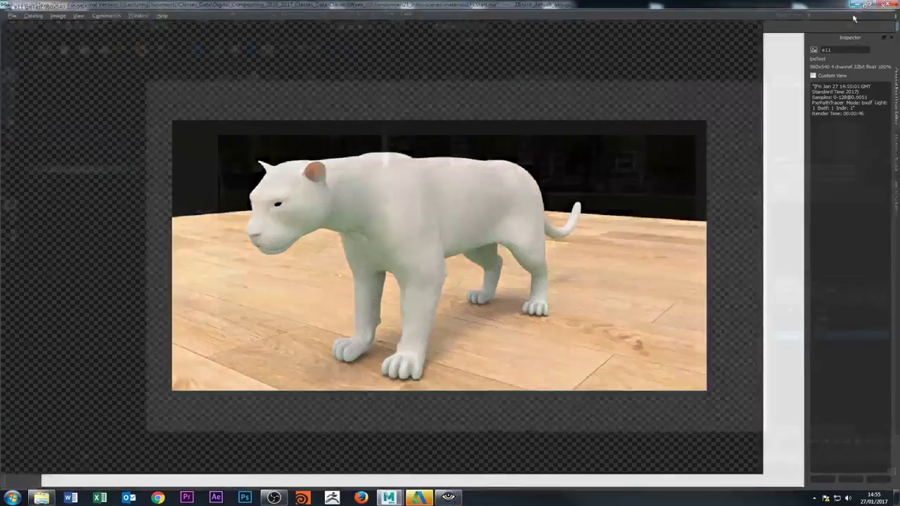
{"action": "left_click", "coordinate": [778, 318]}
{"action": "left_click", "coordinate": [778, 327]}
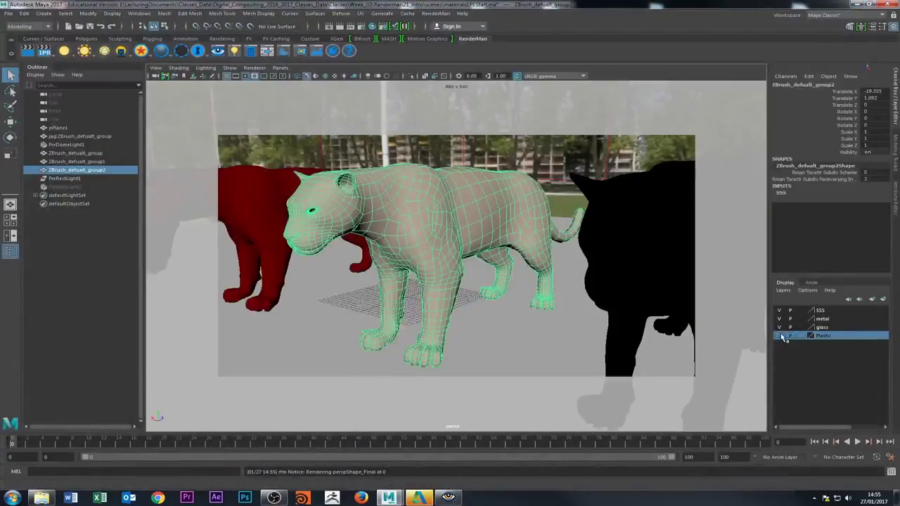
{"action": "left_click_drag", "start_coordinate": [506, 316], "coordinate": [478, 316], "text": "alt"}
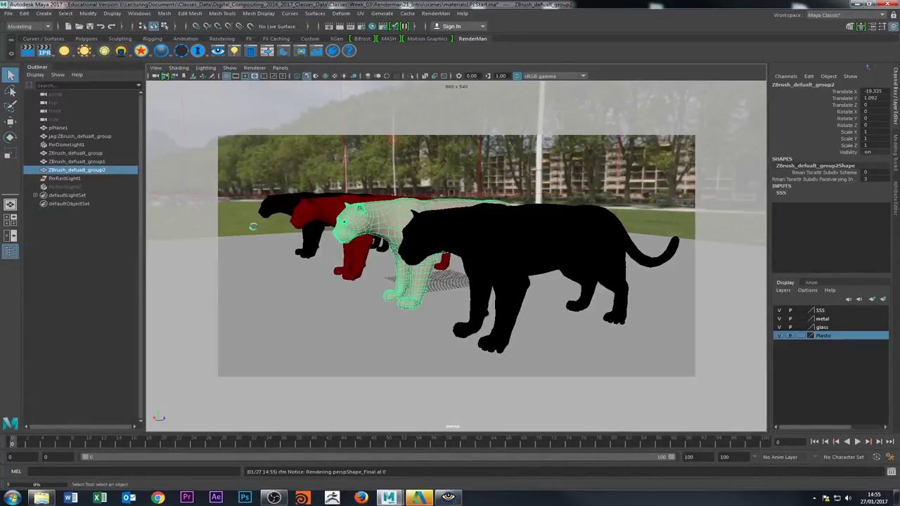
Switch to the image viewer and examine the combined render of the glass, plastic, subsurface and metal jaguars up close and as a whole
{"action": "left_click", "coordinate": [447, 498]}
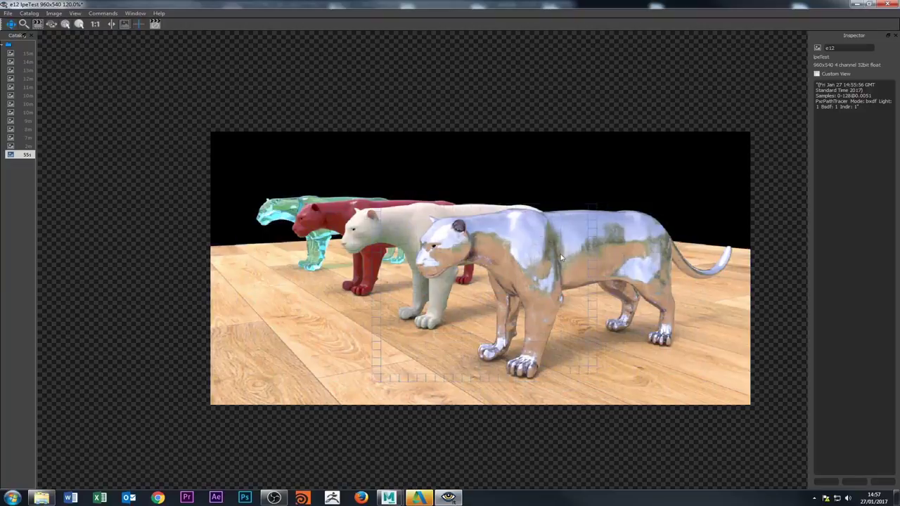
{"action": "scroll", "coordinate": [562, 253], "scroll_direction": "up", "scroll_amount": 3}
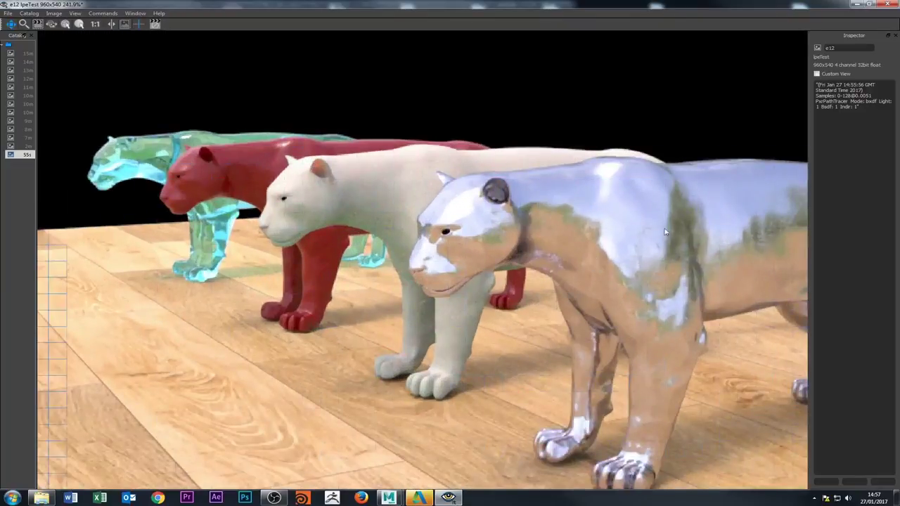
{"action": "scroll", "coordinate": [587, 251], "scroll_direction": "down", "scroll_amount": 1}
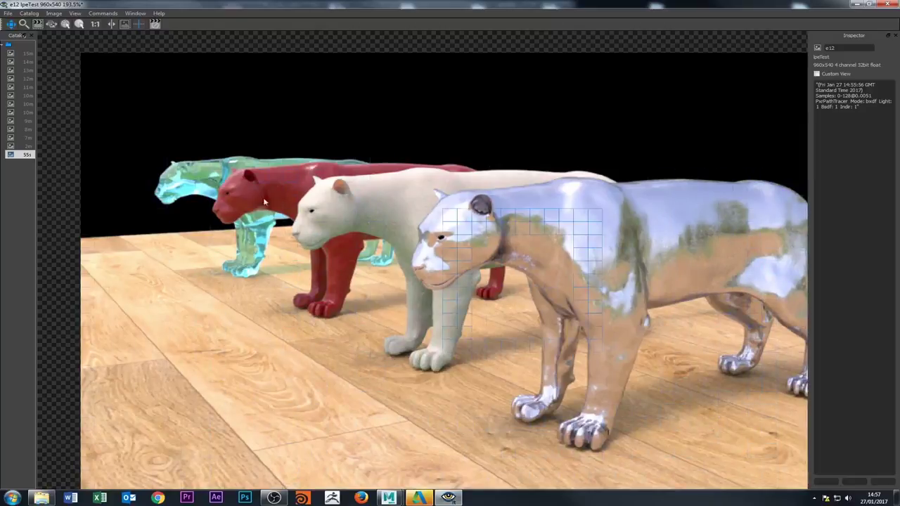
{"action": "scroll", "coordinate": [217, 115], "scroll_direction": "up", "scroll_amount": 5}
{"action": "scroll", "coordinate": [220, 93], "scroll_direction": "down", "scroll_amount": 2}
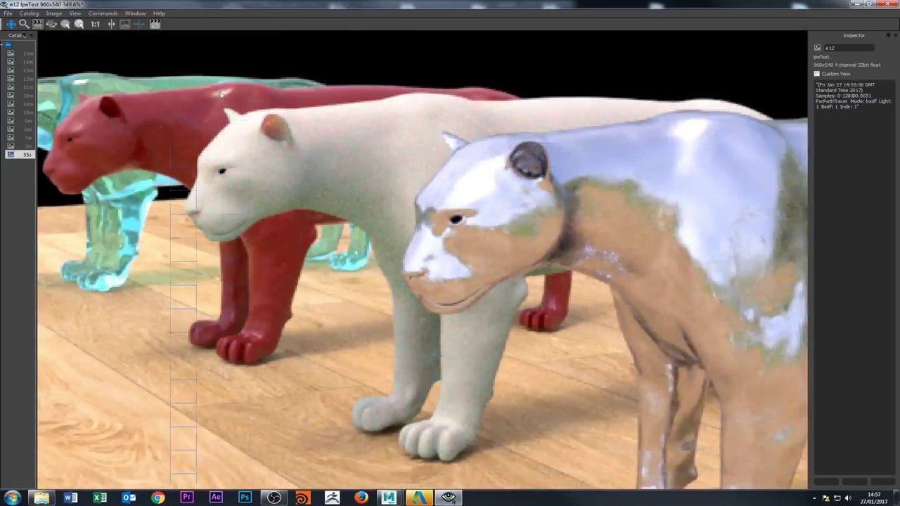
{"action": "scroll", "coordinate": [220, 94], "scroll_direction": "down", "scroll_amount": 1}
{"action": "scroll", "coordinate": [592, 244], "scroll_direction": "down", "scroll_amount": 2}
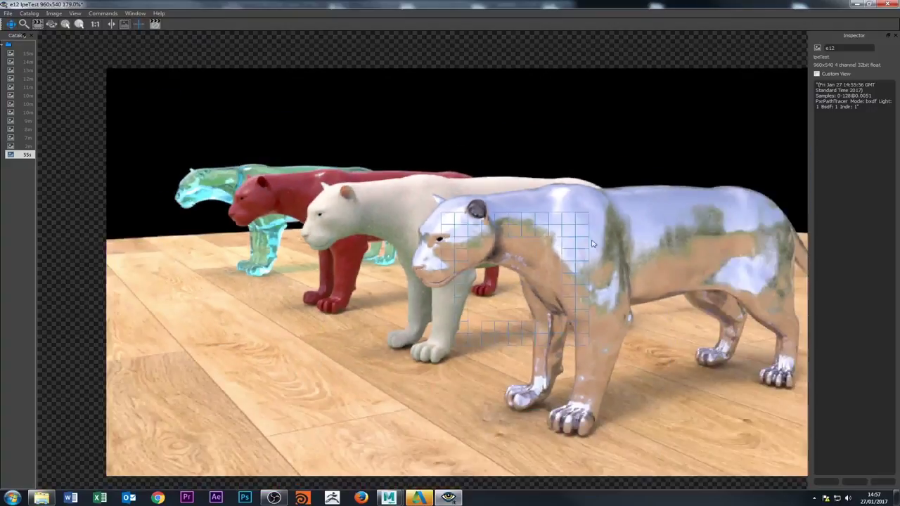
{"action": "scroll", "coordinate": [587, 250], "scroll_direction": "down", "scroll_amount": 2}
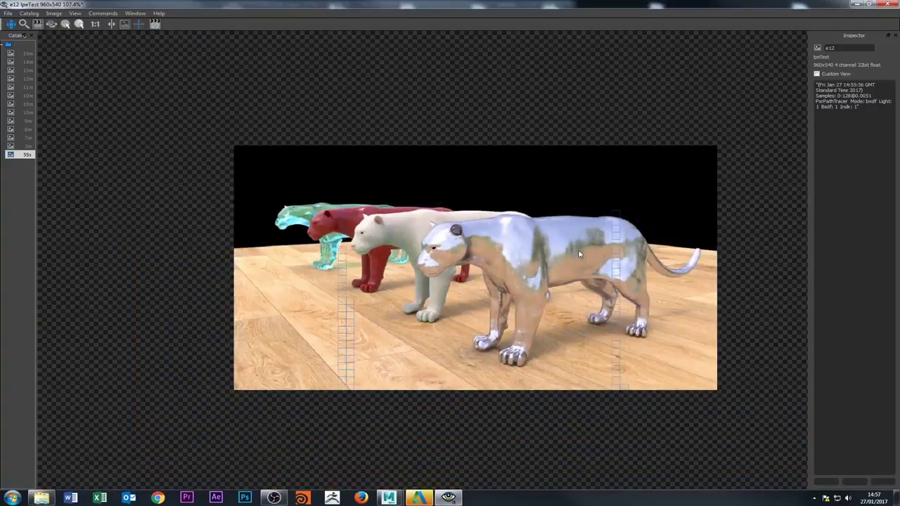